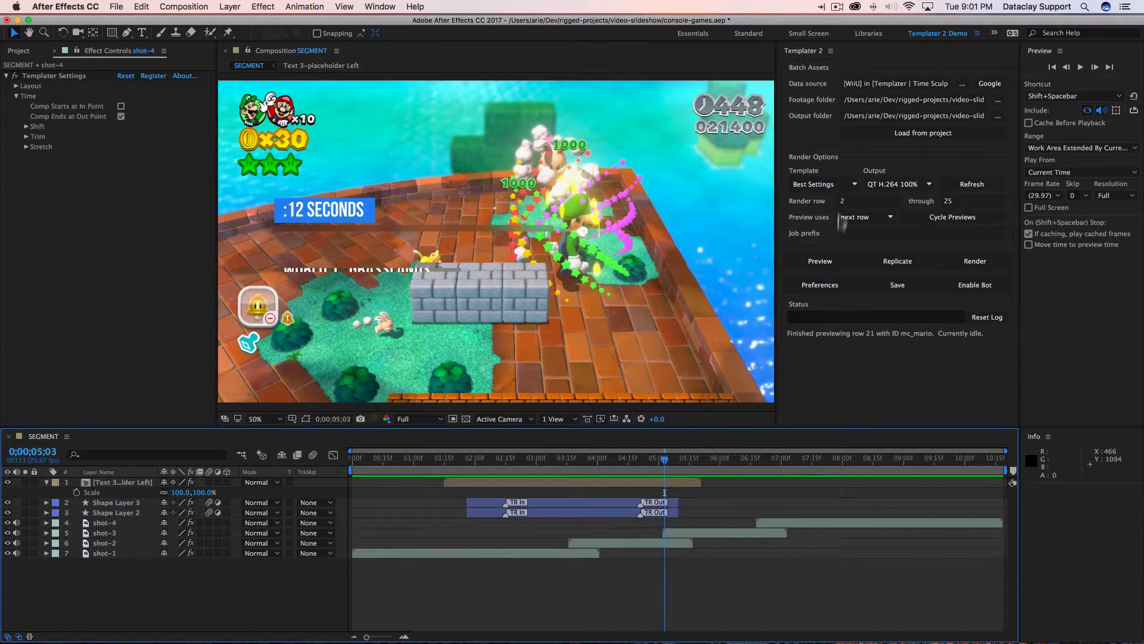
# Preview the next two data rows with Templater and inspect the full layer timing of the SEGMENT composition after each.
pyautogui.click(841, 256)
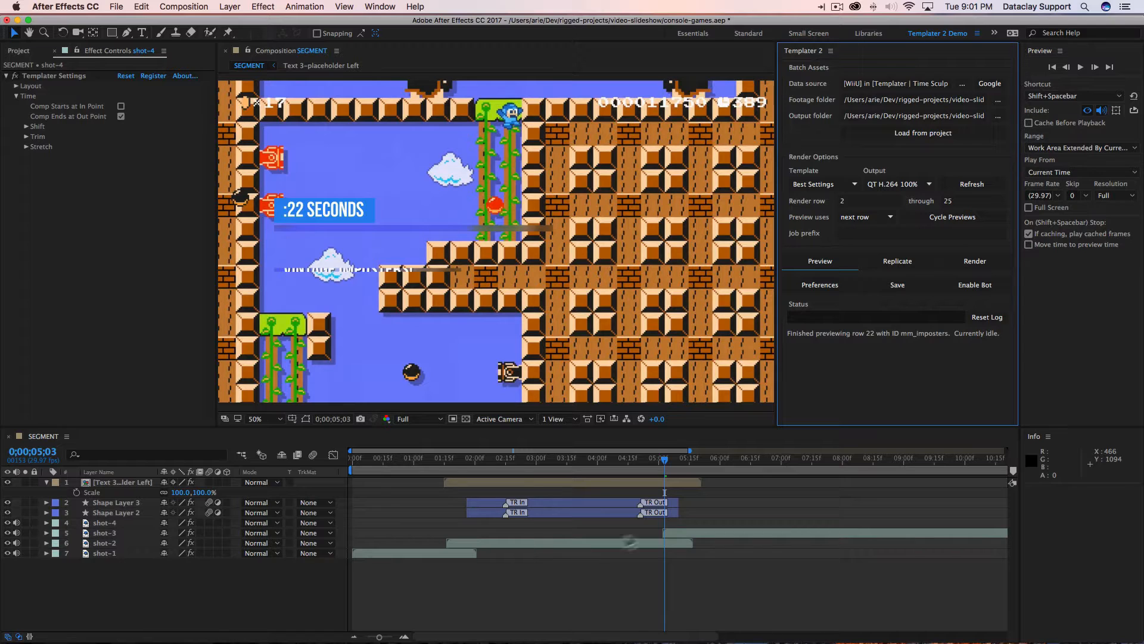
pyautogui.press('-')
pyautogui.press('-')
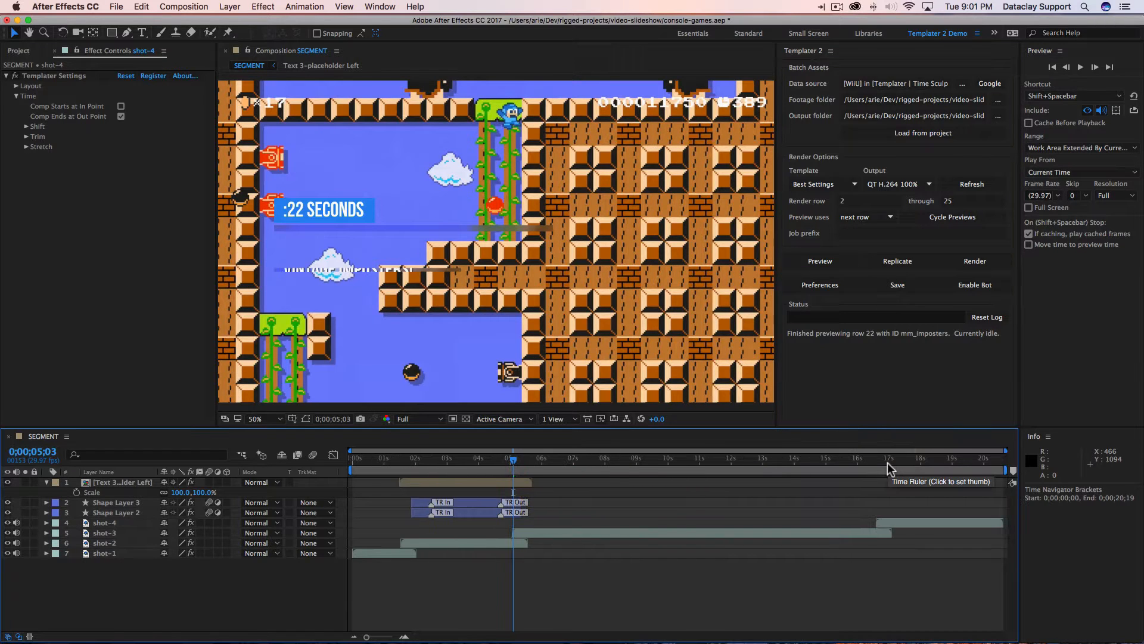
pyautogui.moveTo(892, 464); pyautogui.dragTo(1015, 464)
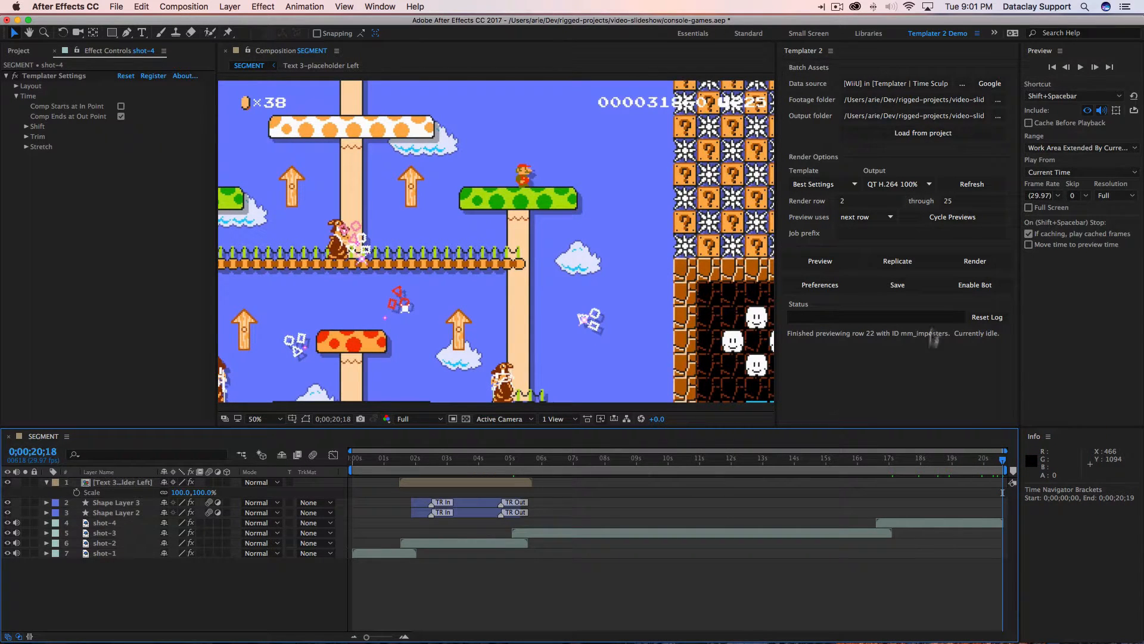
pyautogui.click(834, 265)
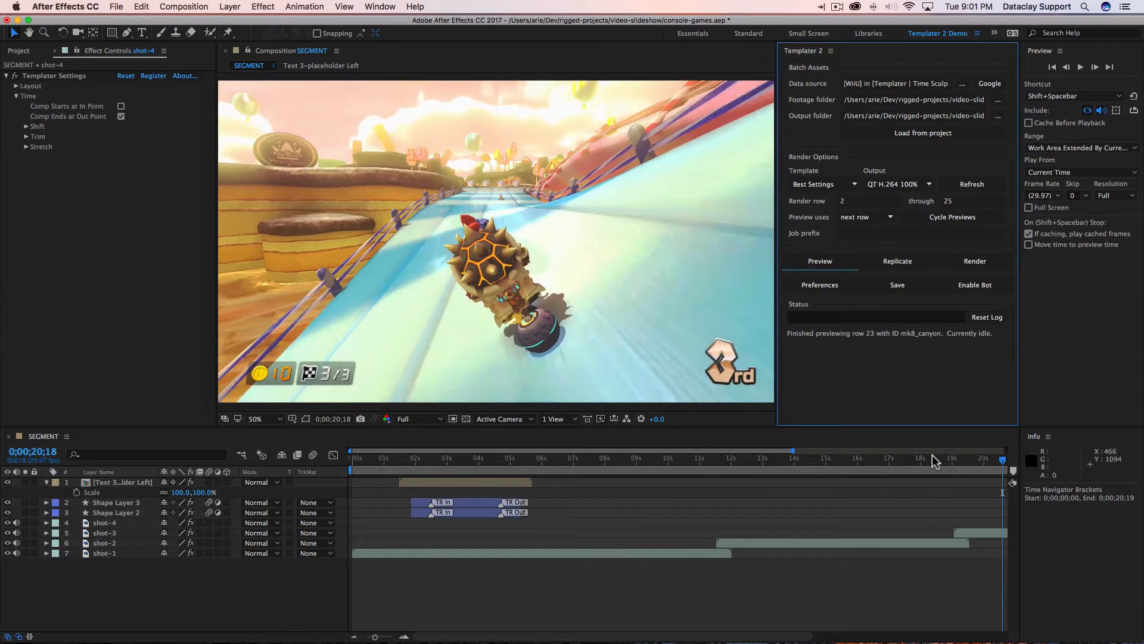
pyautogui.scroll(-3, 932, 455)
pyautogui.scroll(-2, 932, 455)
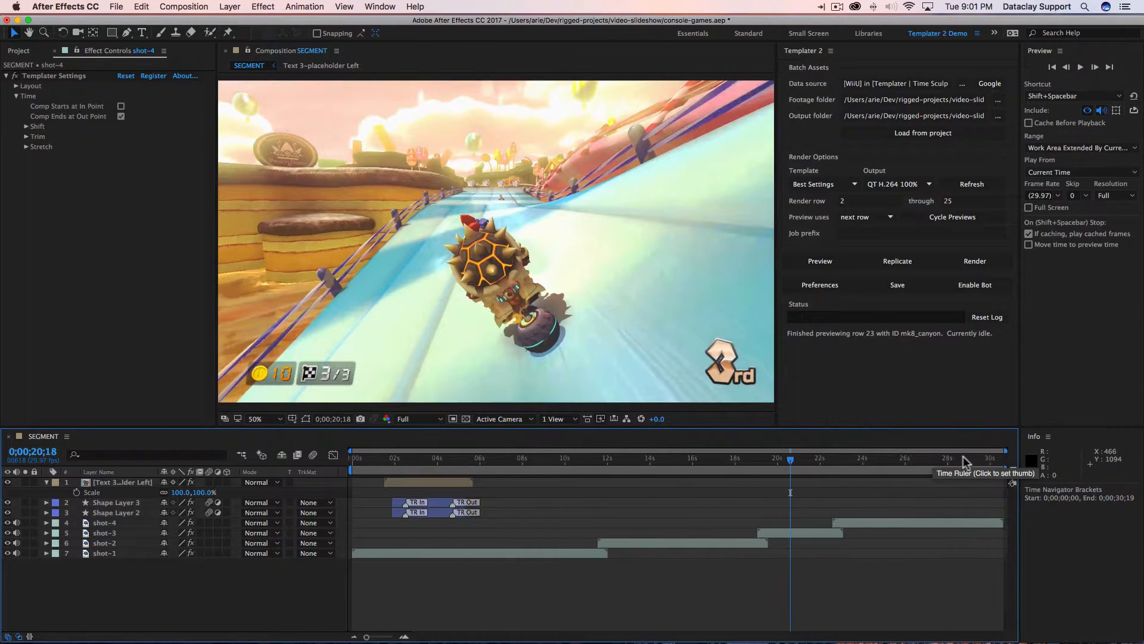
pyautogui.moveTo(961, 458); pyautogui.dragTo(1025, 458)
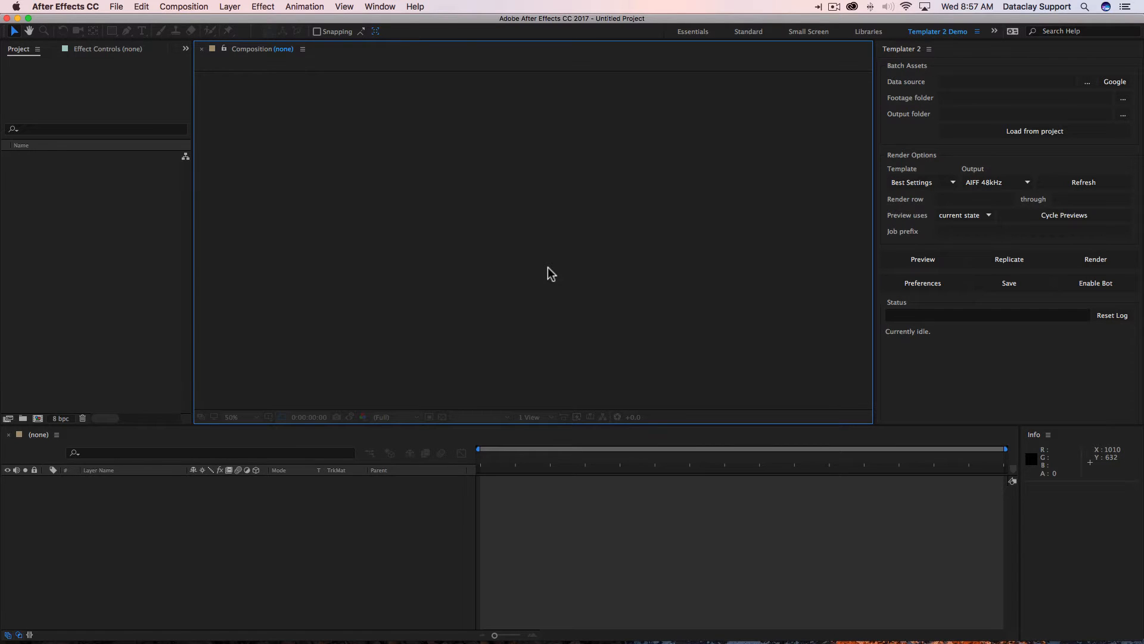
# Switch to the Templater | Time Sculpting spreadsheet in the browser and examine the shot-1 through shot-4 column headers.
pyautogui.hotkey('ctrl', 'Right')
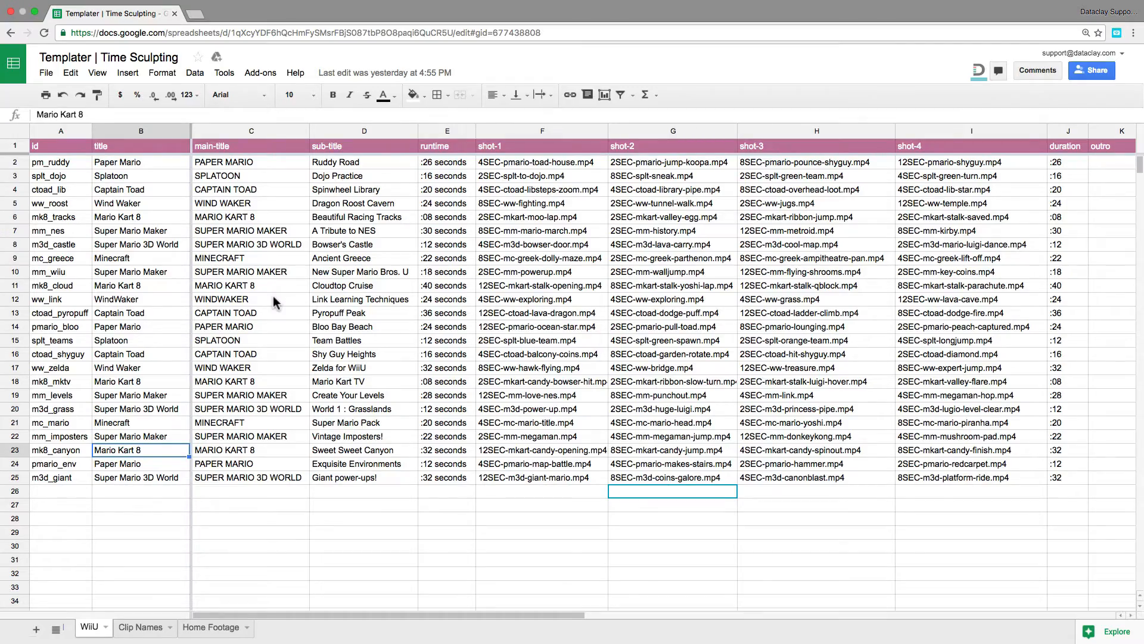
pyautogui.click(596, 149)
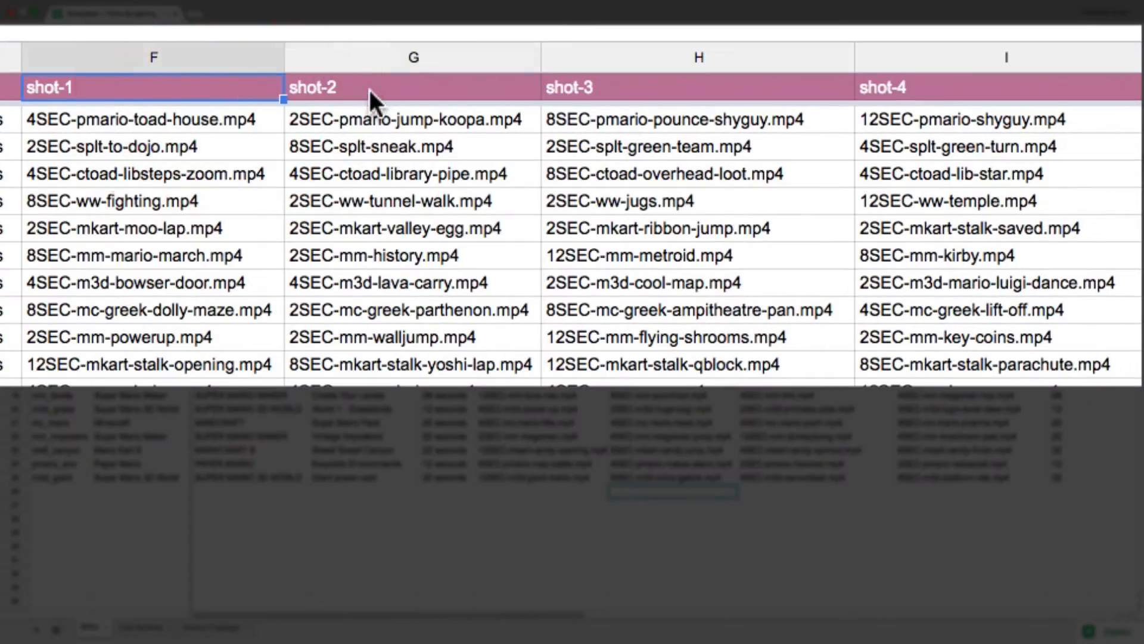
pyautogui.click(372, 90)
pyautogui.click(599, 88)
pyautogui.click(870, 89)
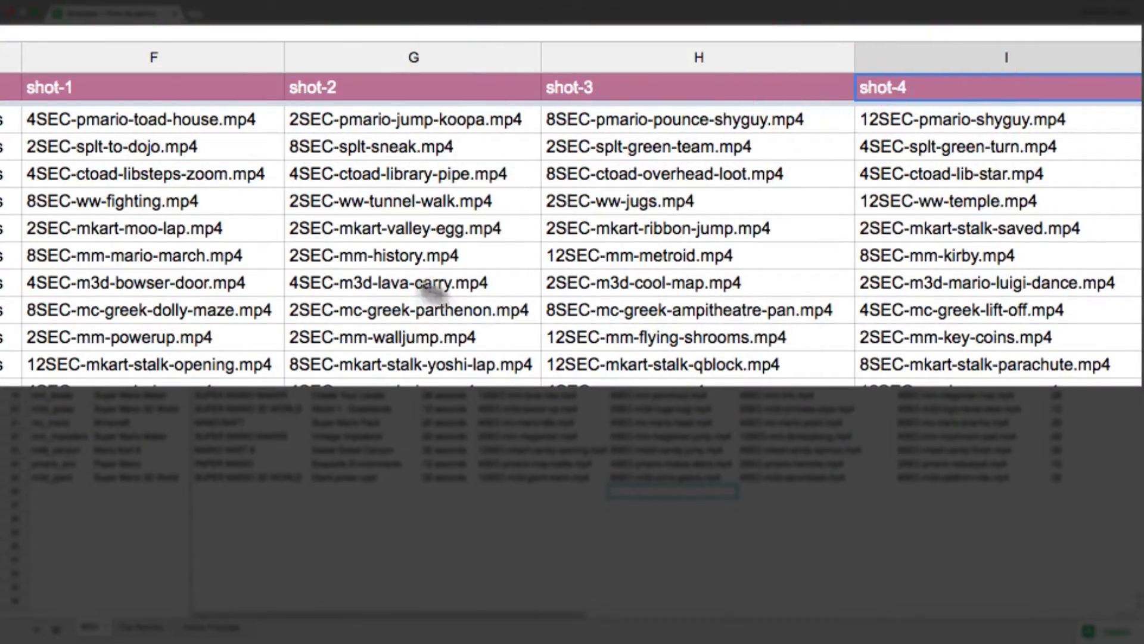
# Examine the clip file names in the first rows of the spreadsheet's shot-1 column.
pyautogui.click(112, 146)
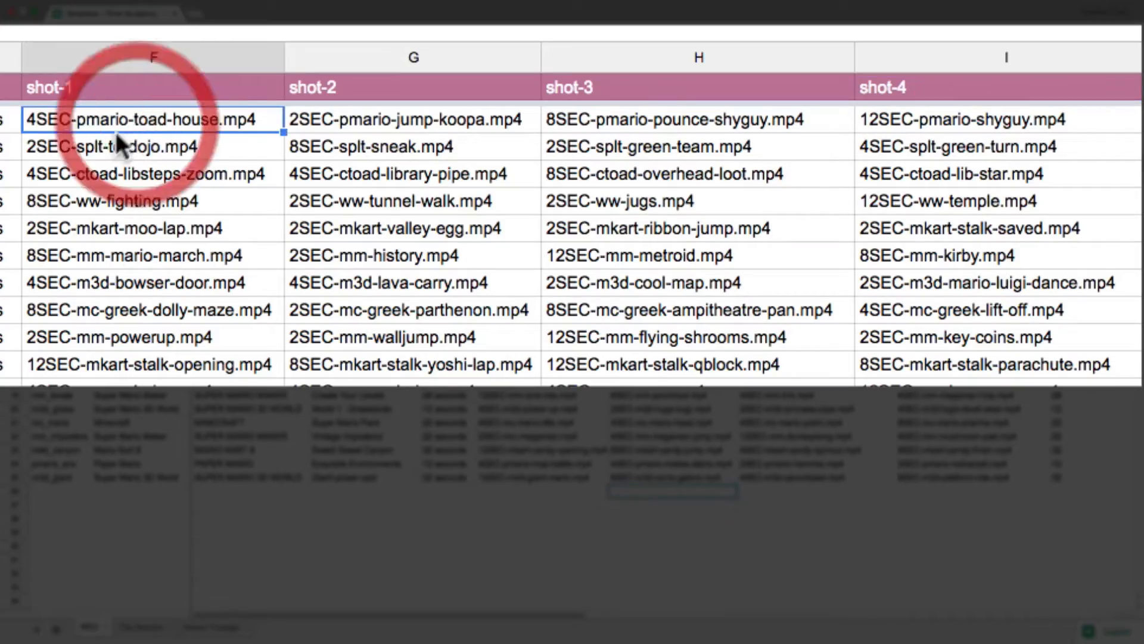
pyautogui.click(113, 174)
pyautogui.click(56, 201)
pyautogui.click(77, 228)
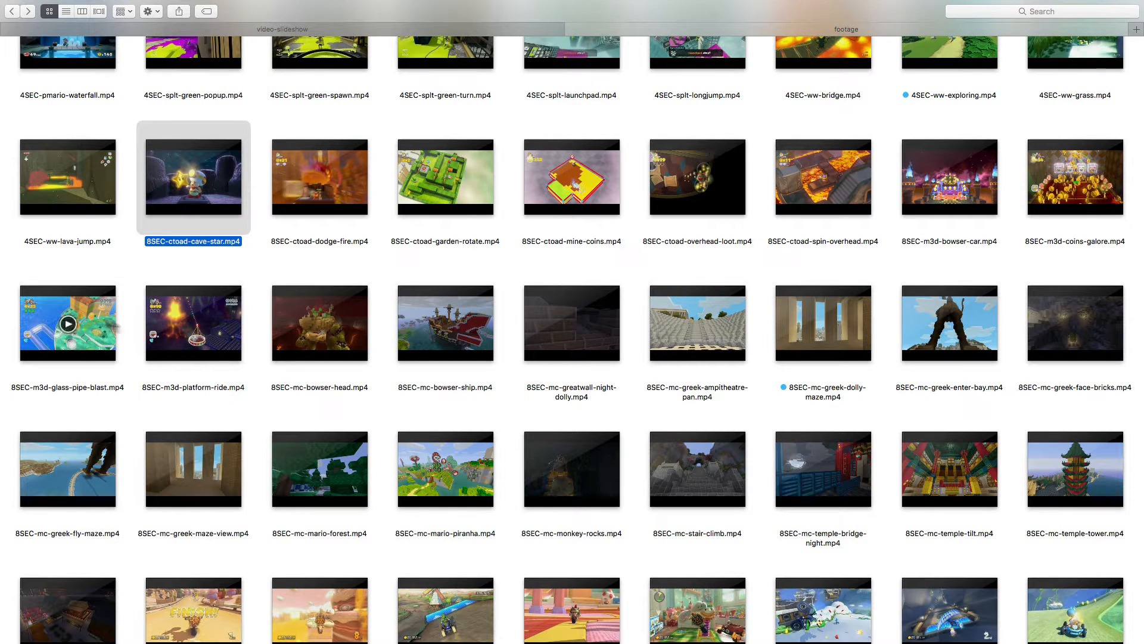
# Browse the clips in the Finder's footage folder and watch 8SEC-ctoad-cave-star.mp4 in Quick Look.
pyautogui.scroll(-3, 262, 269)
pyautogui.scroll(-10, 262, 269)
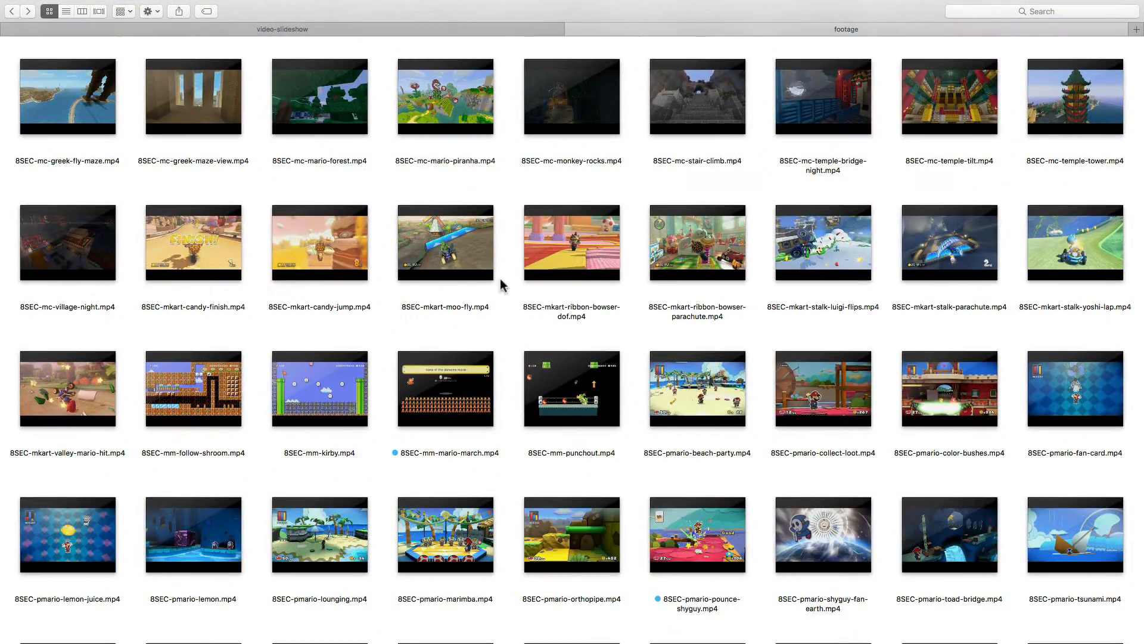
pyautogui.scroll(11, 503, 284)
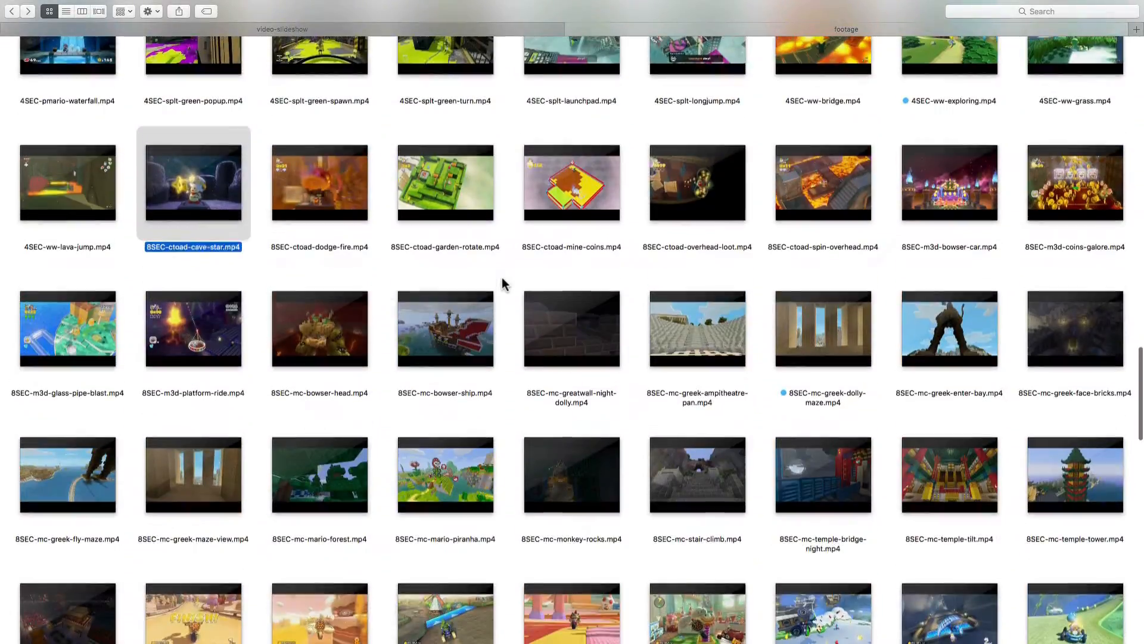
pyautogui.click(237, 202)
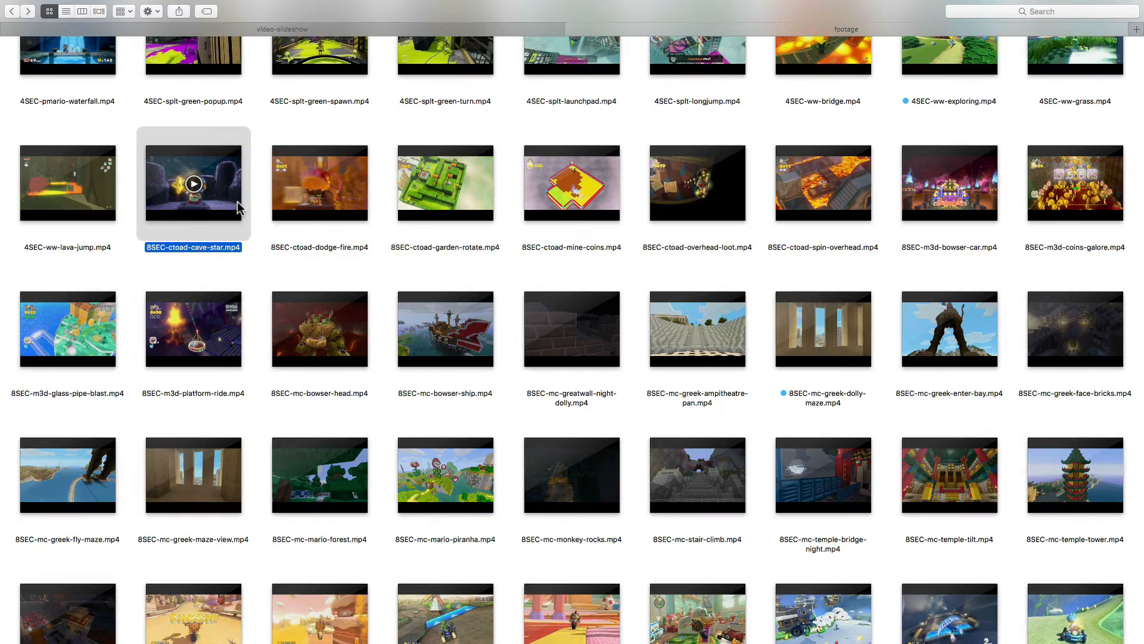
pyautogui.press('space')
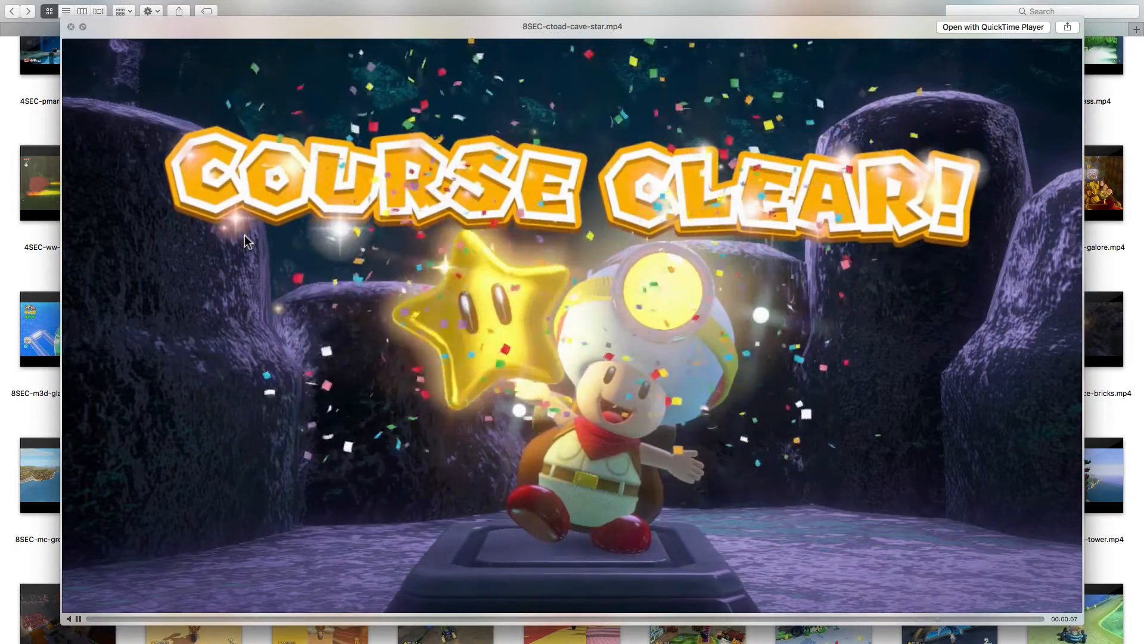
pyautogui.press('space')
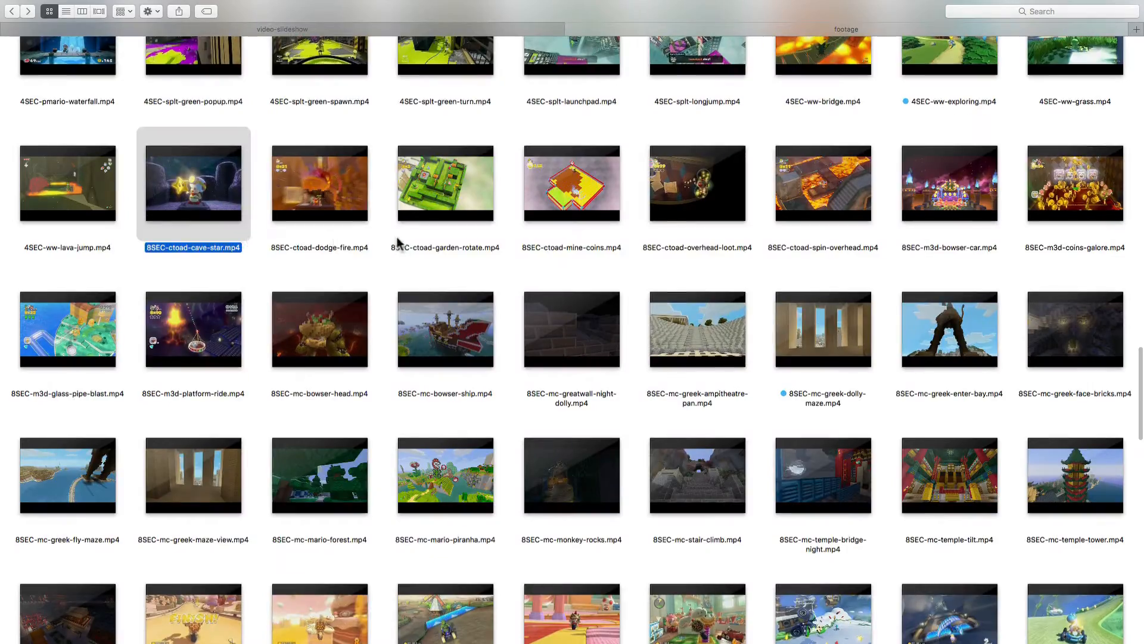
# Watch 4SEC-ctoad-balcony-coins.mp4 in Quick Look, deselect it and look through more of the footage folder.
pyautogui.scroll(10, 396, 245)
pyautogui.click(444, 150)
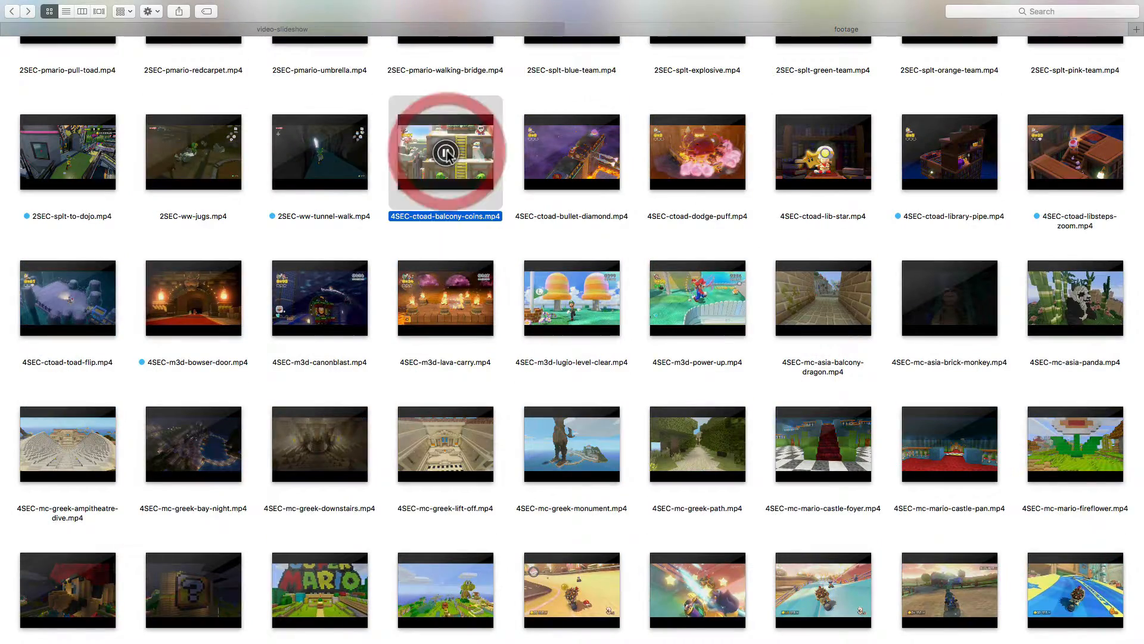
pyautogui.press('space')
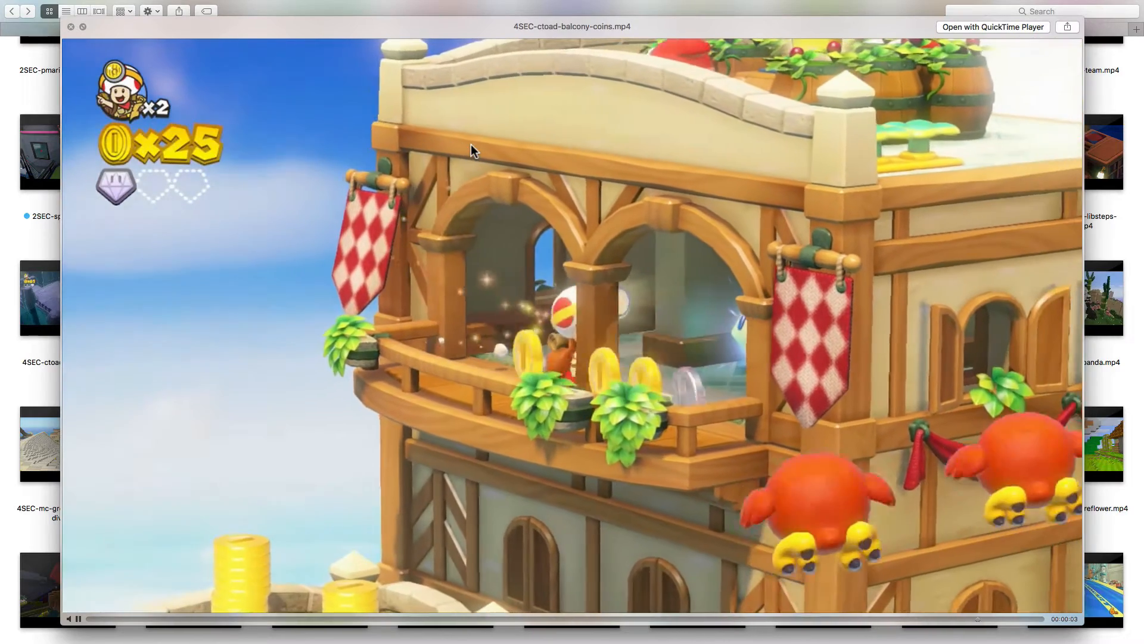
pyautogui.press('space')
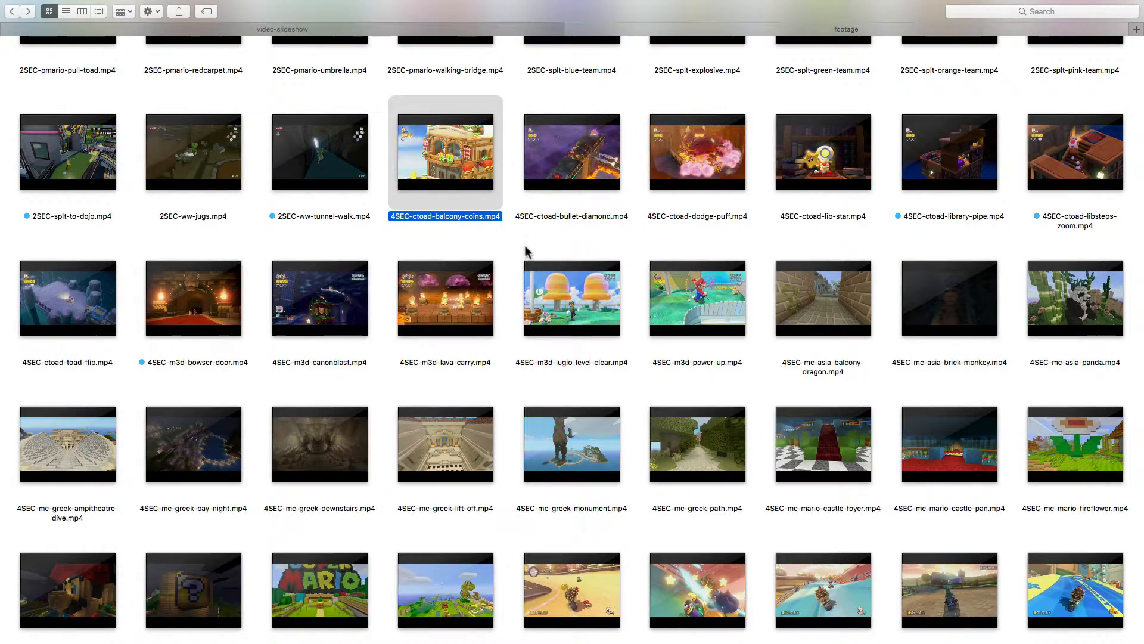
pyautogui.click(523, 238)
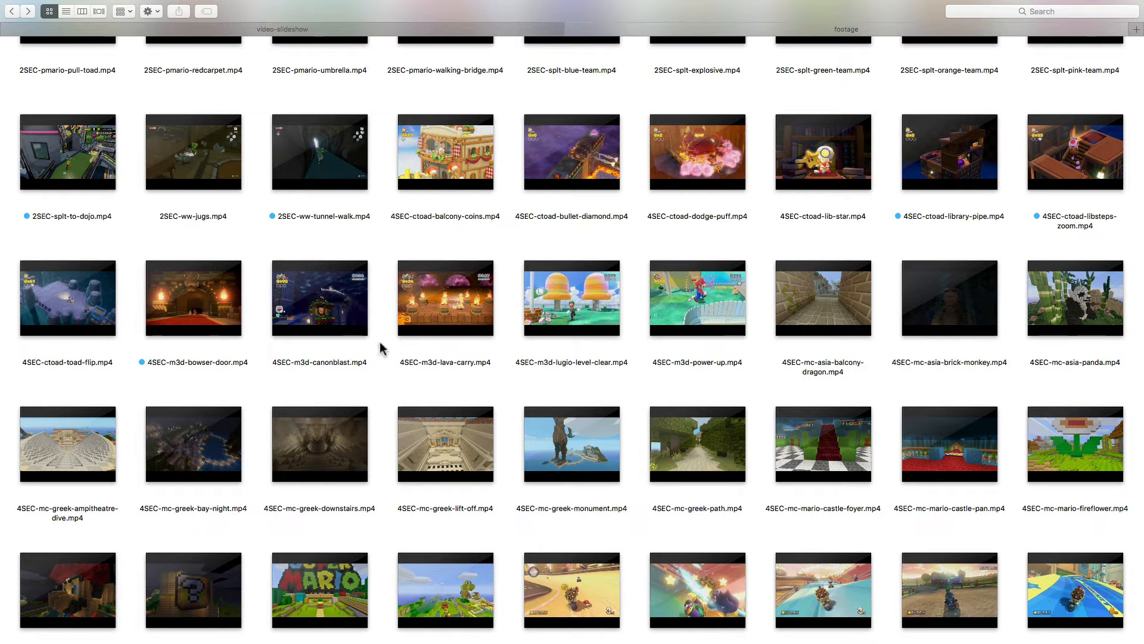
pyautogui.scroll(-10, 381, 348)
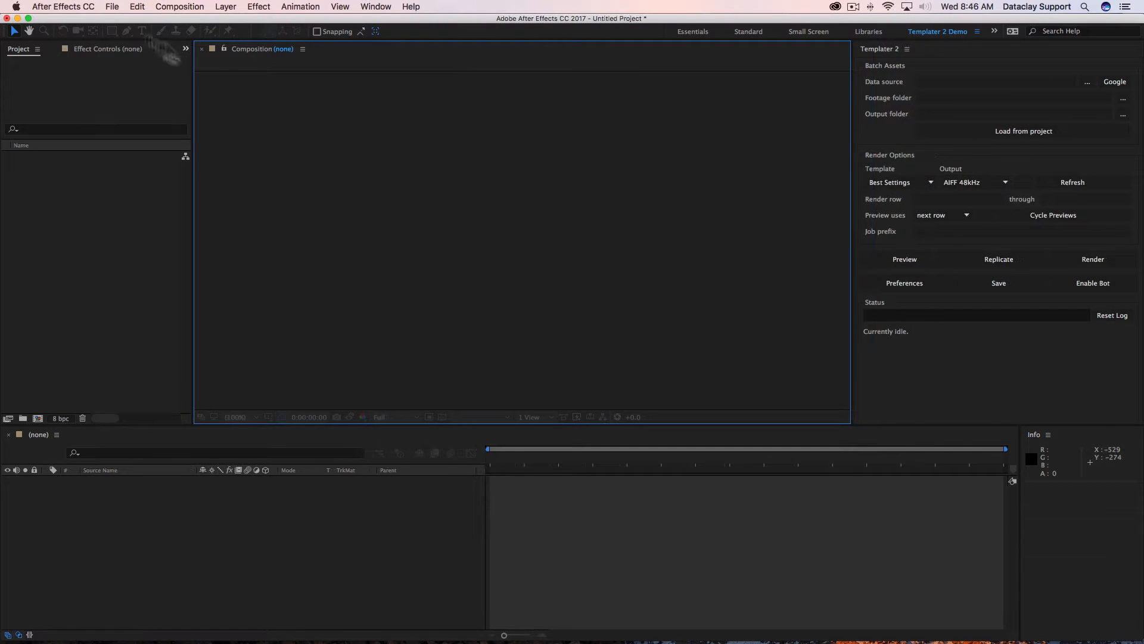
# Switch to After Effects and save the untitled project as wiiu-console.aep in the video-slideshow folder.
pyautogui.click(112, 6)
pyautogui.moveTo(191, 136)
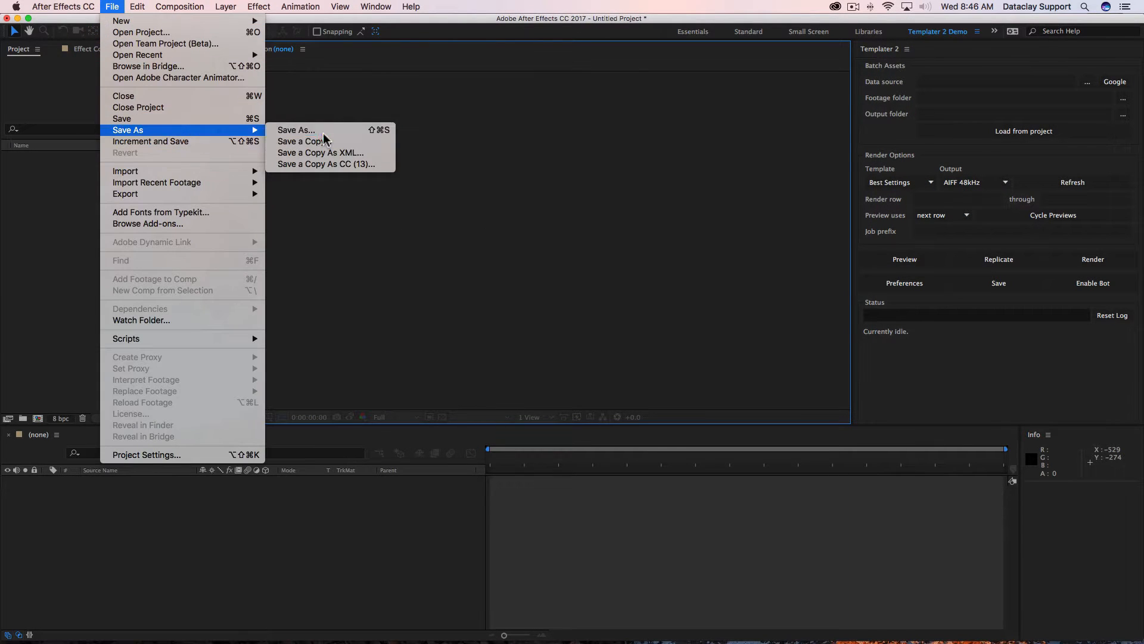
pyautogui.click(296, 130)
pyautogui.write('wi')
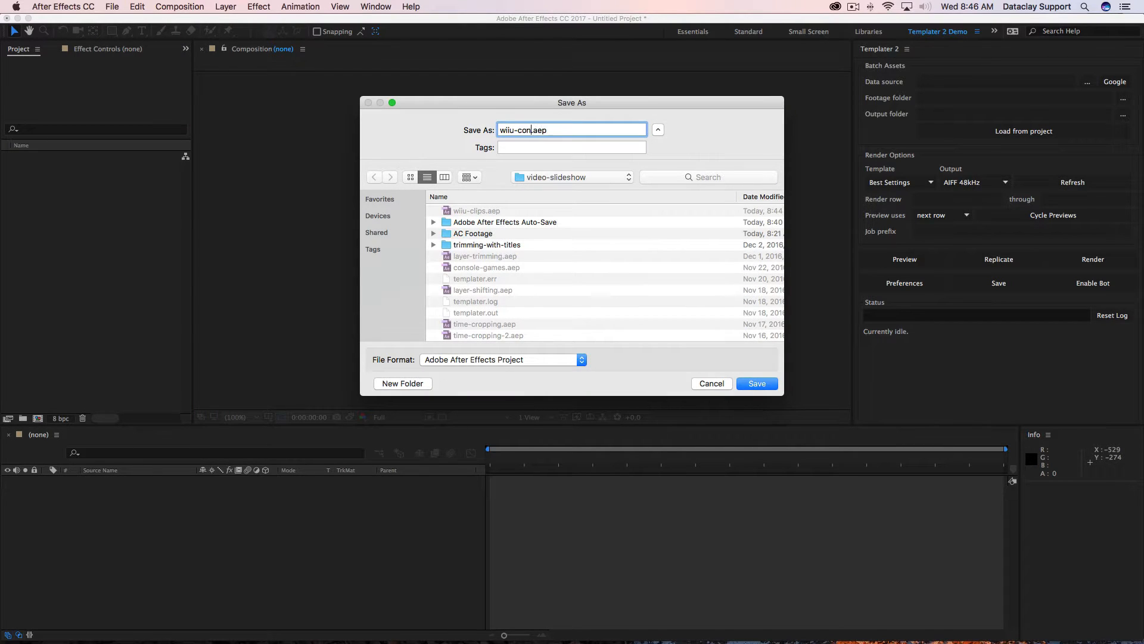
pyautogui.write('iu-console')
pyautogui.press('Return')
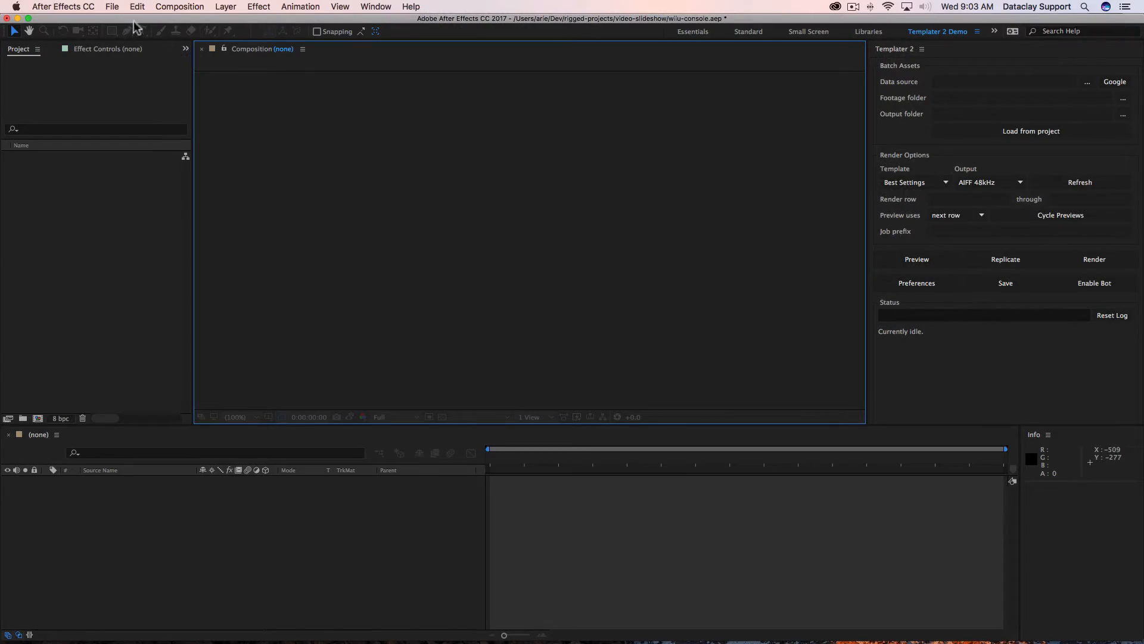
# Import 12SEC-pmario-shyguy.mp4 from the footage folder and play the clip in the footage viewer.
pyautogui.click(113, 7)
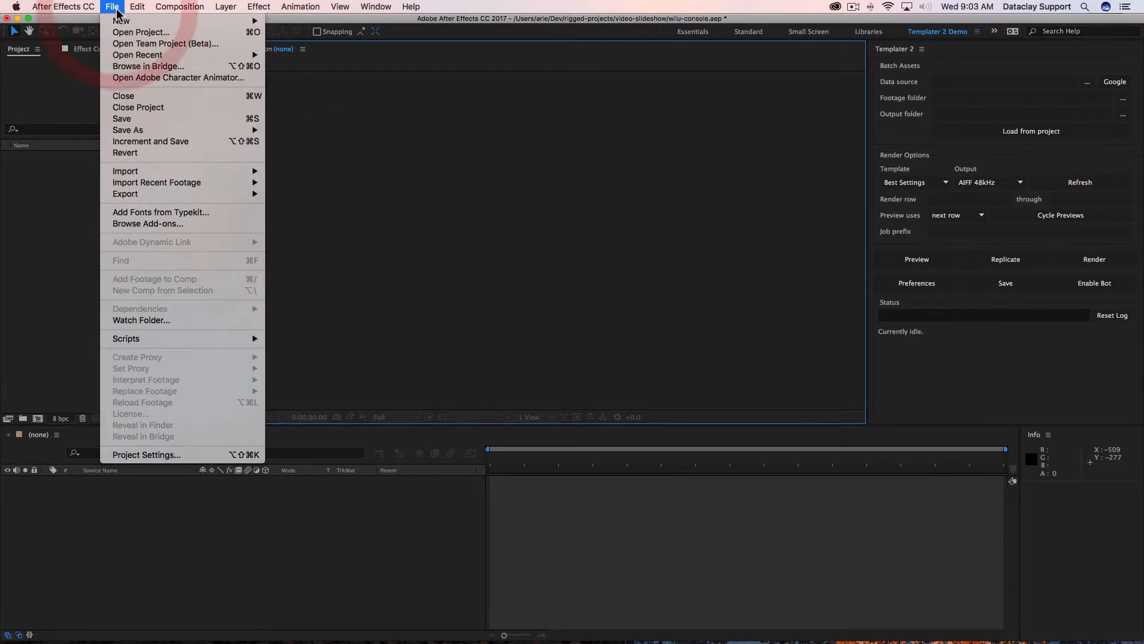
pyautogui.moveTo(259, 173)
pyautogui.click(314, 177)
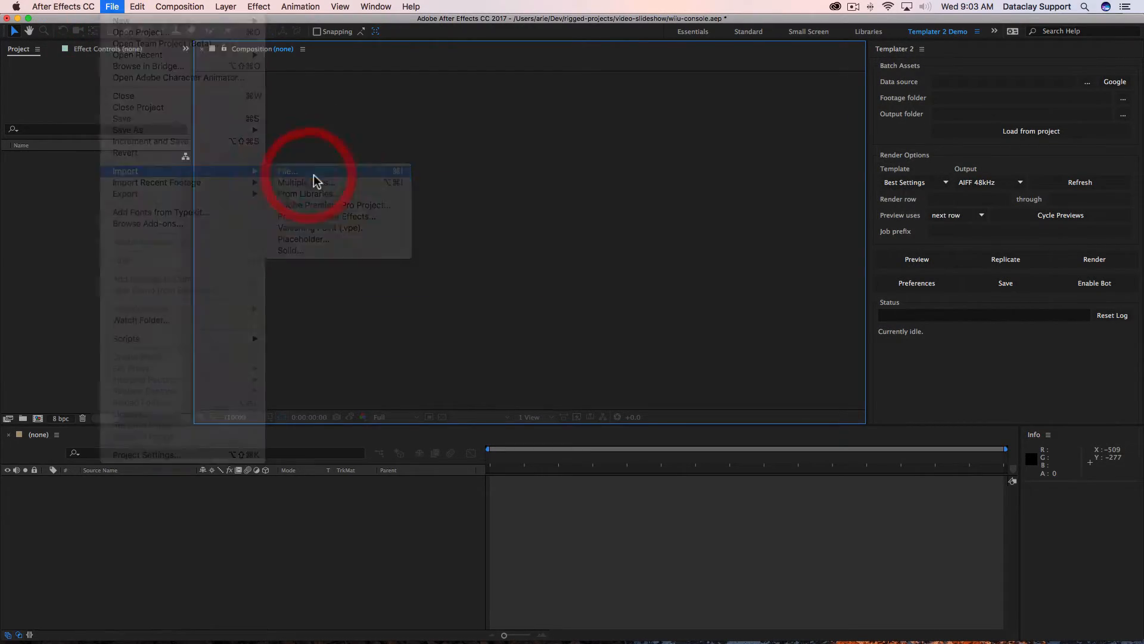
pyautogui.scroll(-10, 572, 310)
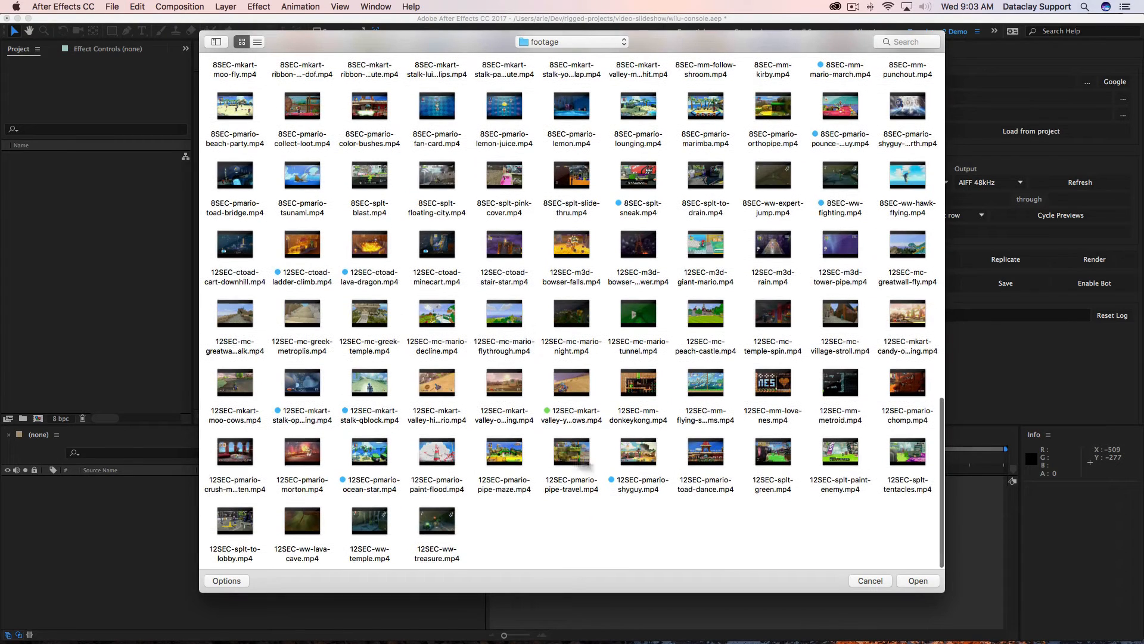
pyautogui.click(639, 453)
pyautogui.click(918, 581)
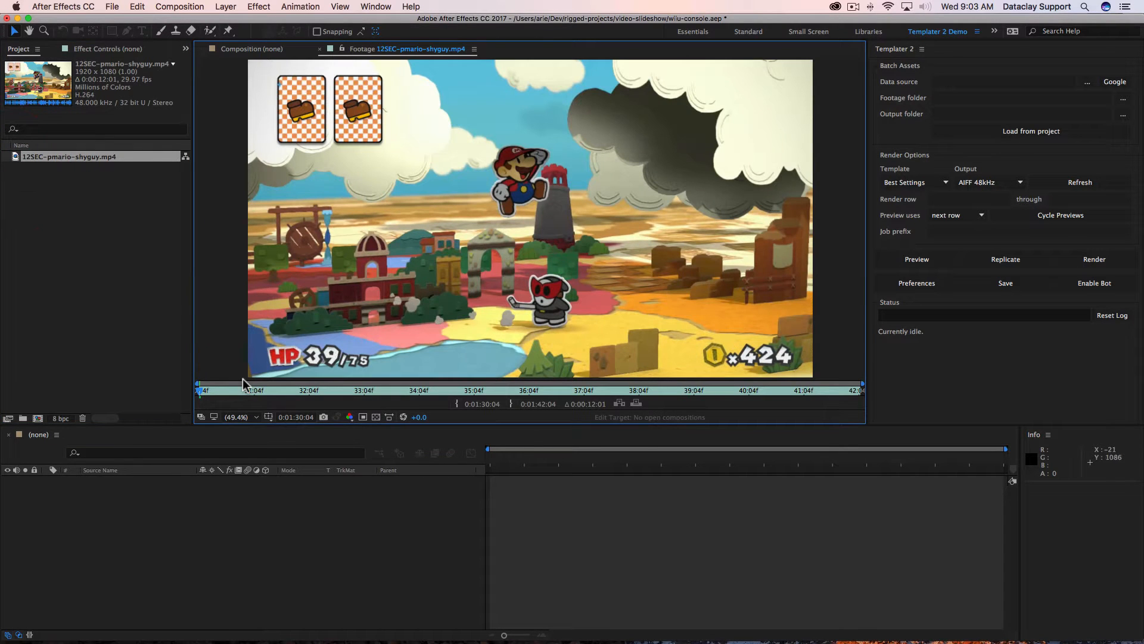
pyautogui.press('space')
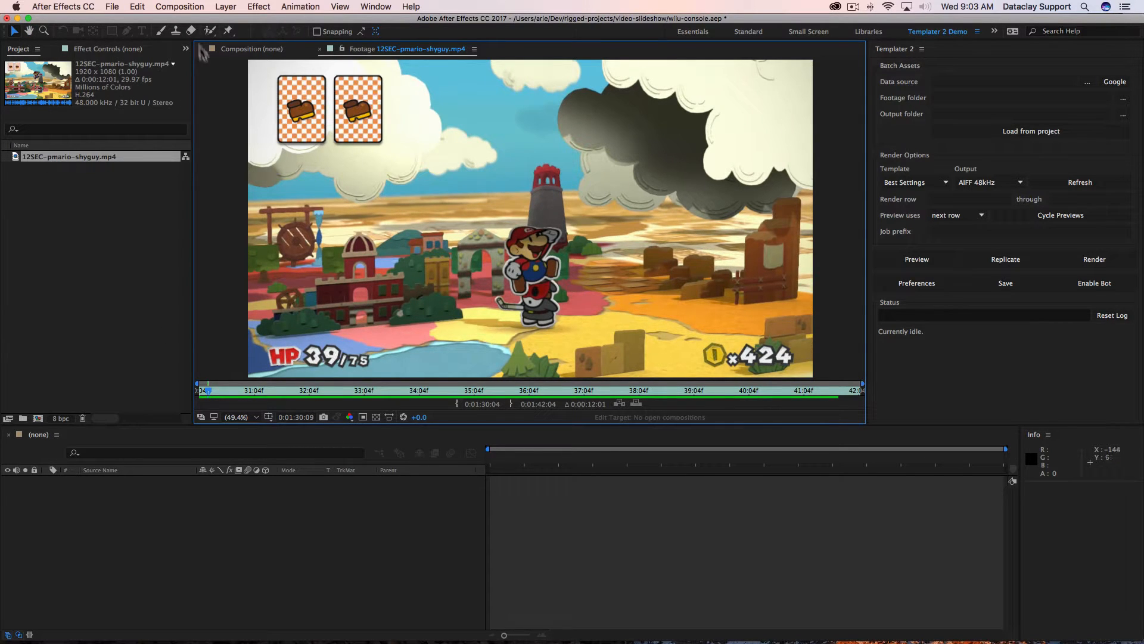
# Create a composition named SEGMENTS and add 12SEC-pmario-shyguy.mp4 to it as a layer.
pyautogui.click(185, 9)
pyautogui.click(189, 22)
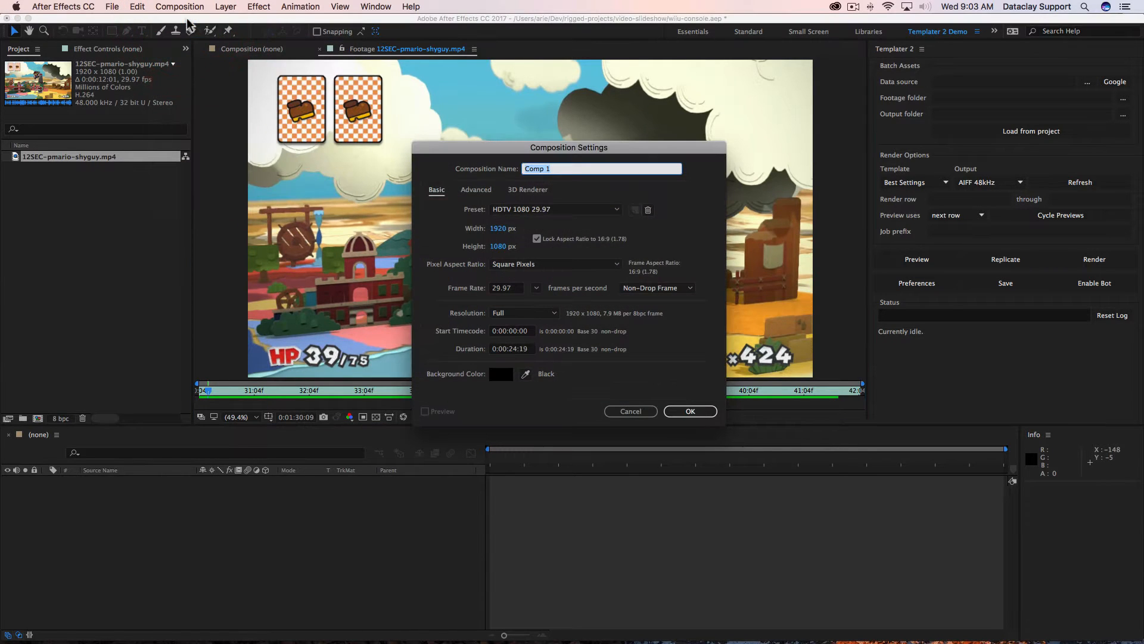
pyautogui.write('SEGMENTS')
pyautogui.click(677, 412)
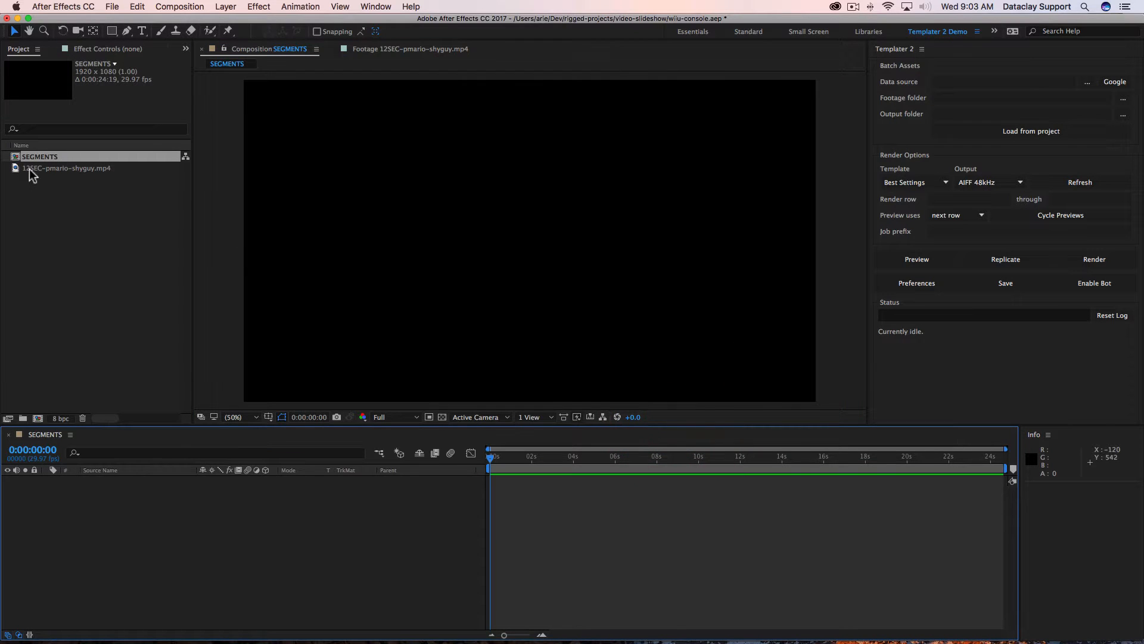
pyautogui.moveTo(31, 173); pyautogui.dragTo(124, 543)
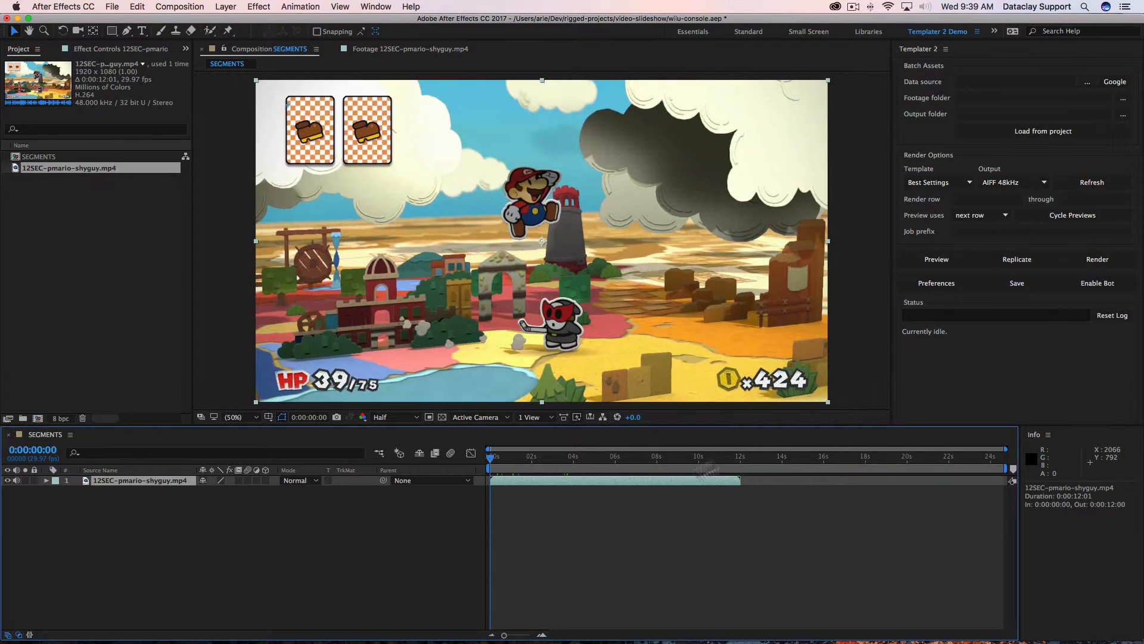
# Set Templater's data source to the WiiU worksheet of the Google spreadsheet Templater | Time Sculpting.
pyautogui.click(1114, 83)
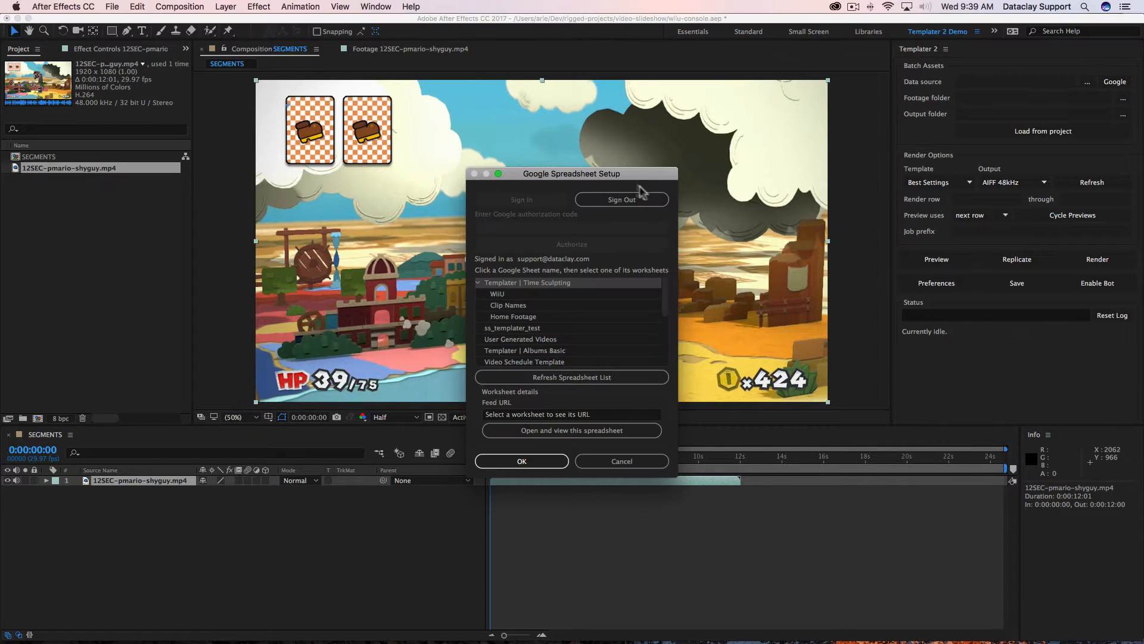
pyautogui.moveTo(622, 174); pyautogui.dragTo(621, 133)
pyautogui.click(513, 254)
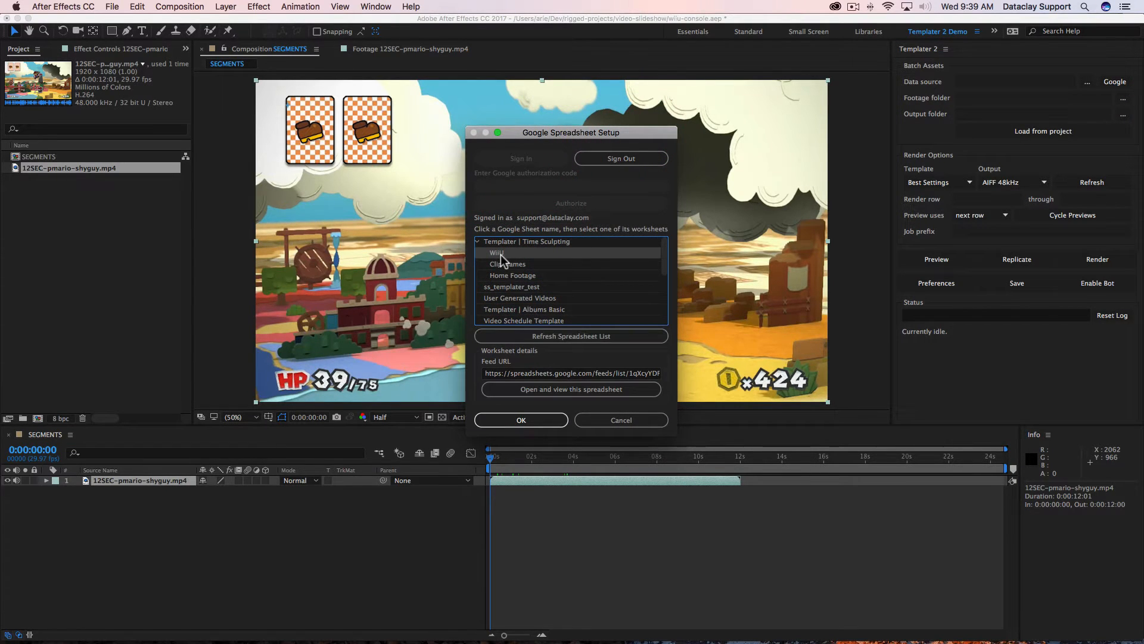
pyautogui.click(521, 420)
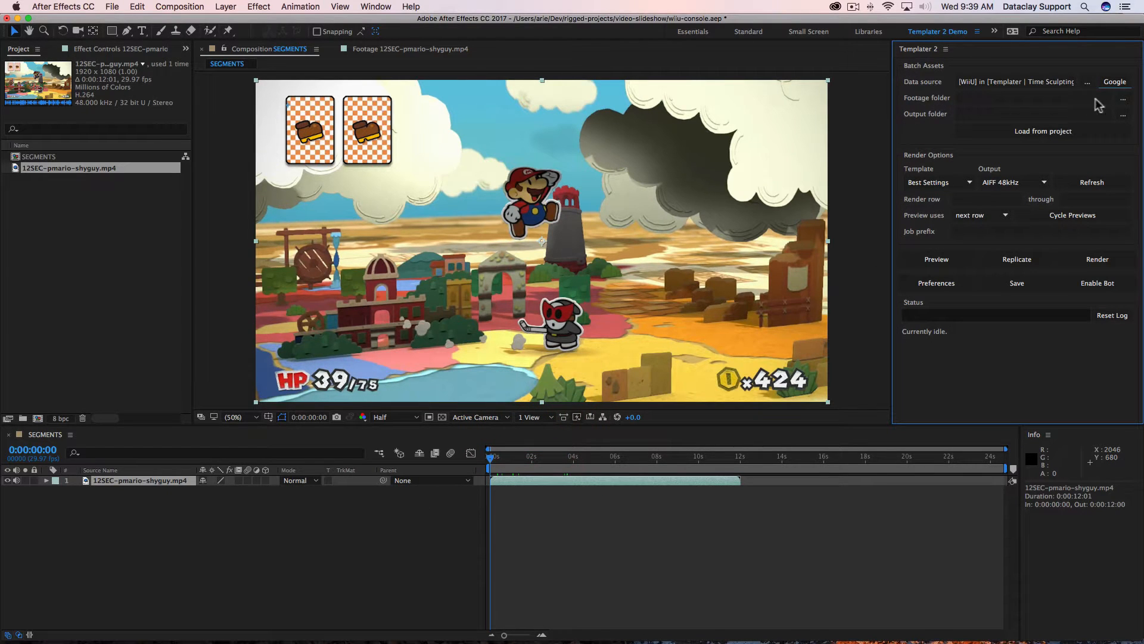
# Set Templater's footage folder to footage and its output folder to the output folder inside video-slideshow.
pyautogui.click(1123, 98)
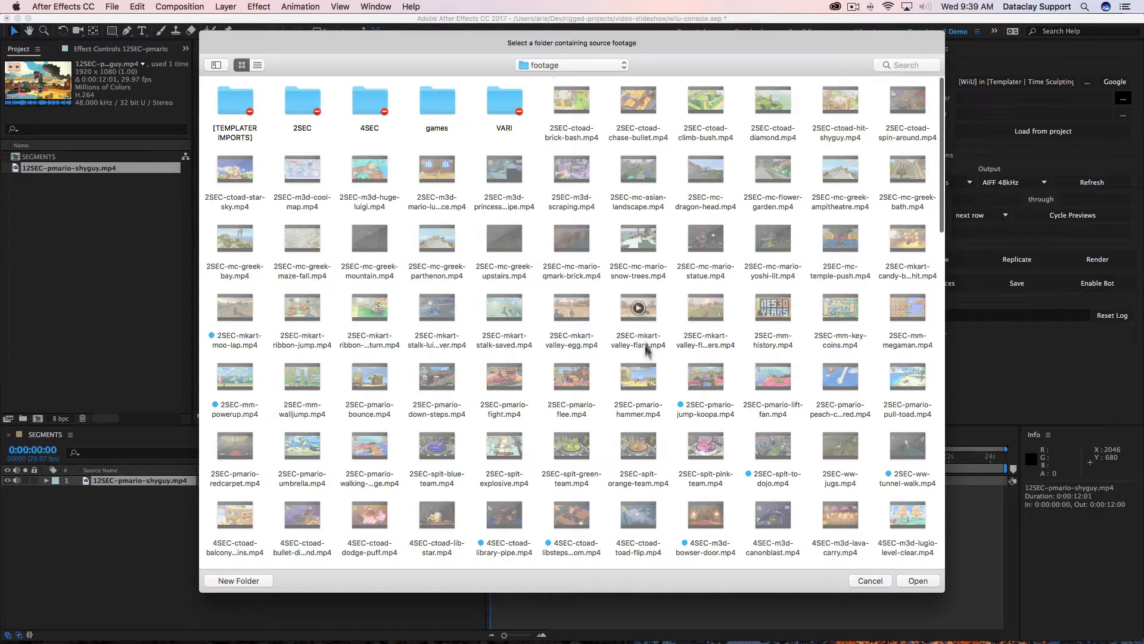
pyautogui.click(920, 584)
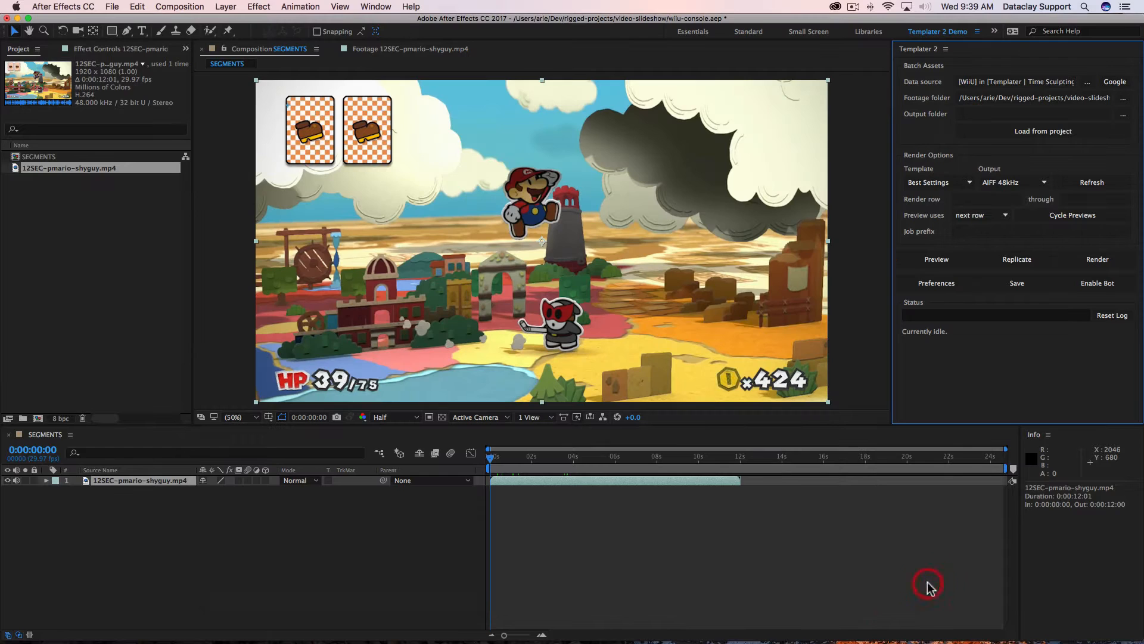
pyautogui.click(1122, 115)
pyautogui.click(566, 65)
pyautogui.click(567, 77)
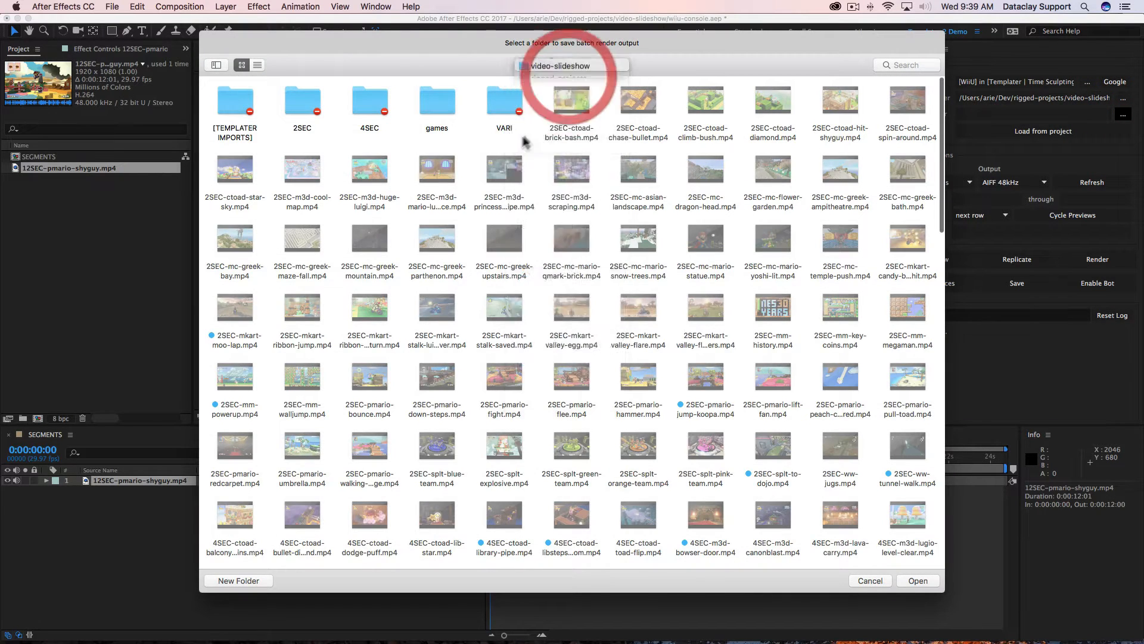
pyautogui.doubleClick(490, 106)
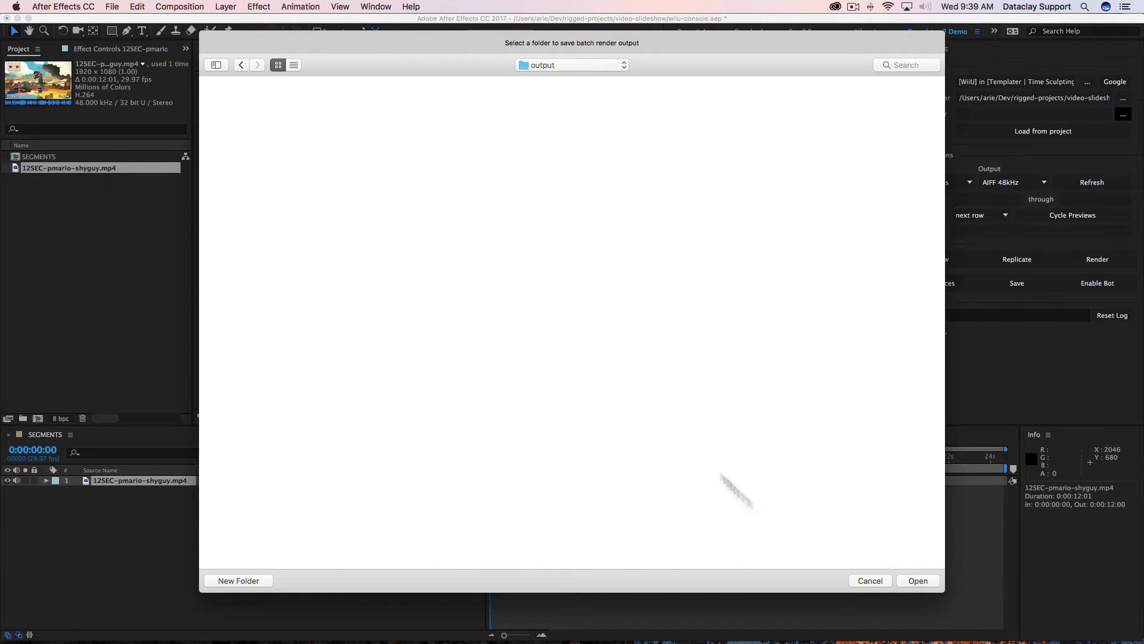
pyautogui.click(917, 581)
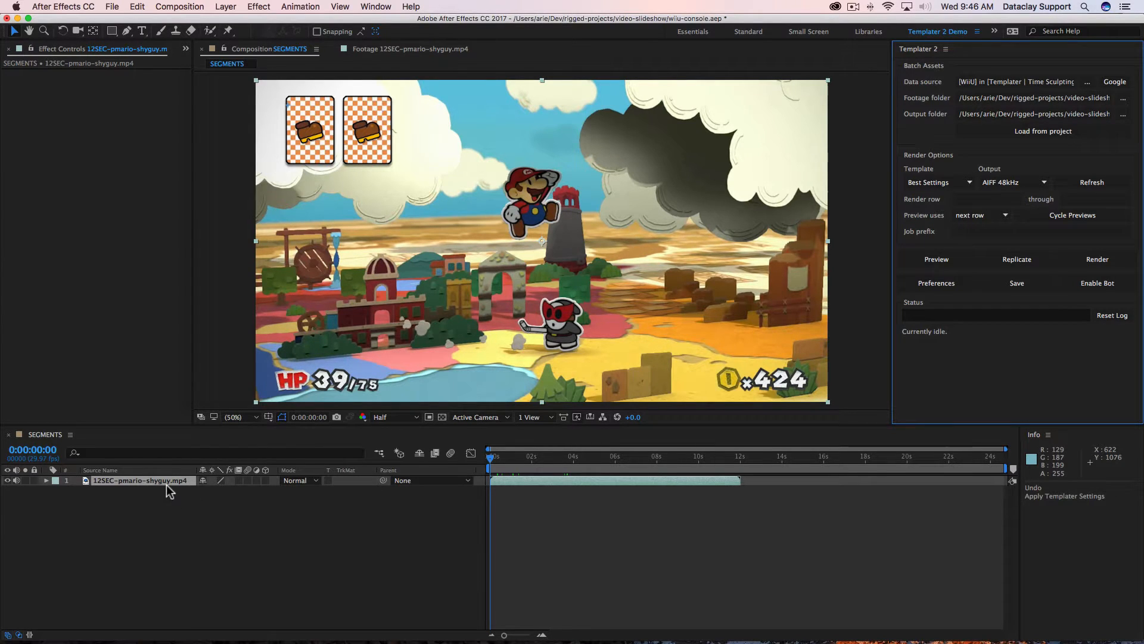
# Apply the Dataclay Templater Settings effect to the 12SEC-pmario-shyguy.mp4 layer.
pyautogui.click(256, 7)
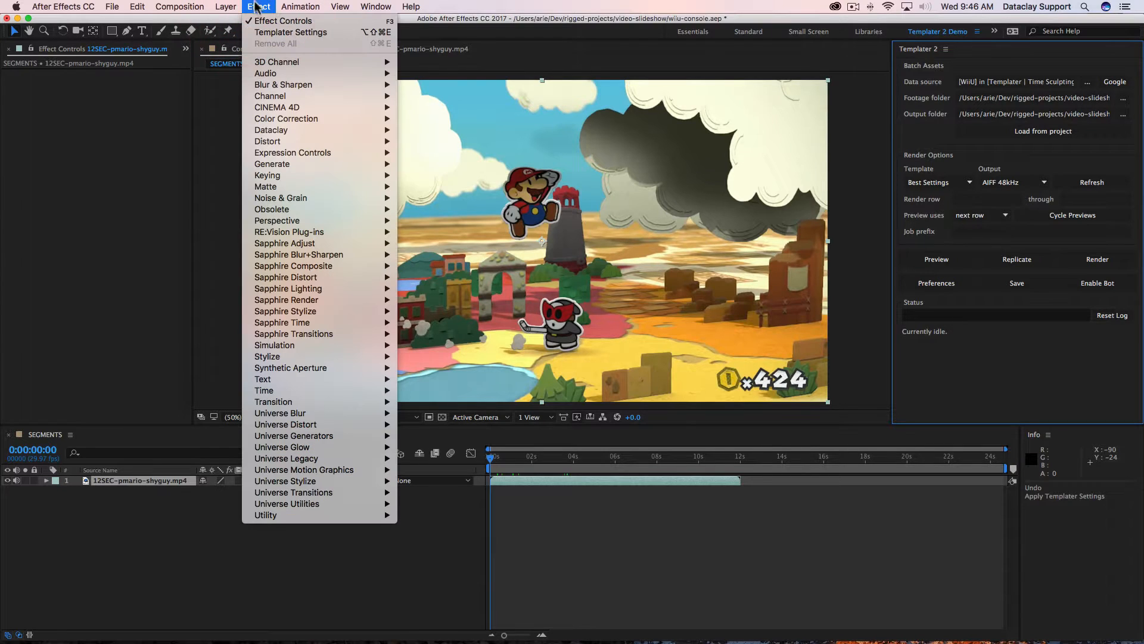
pyautogui.moveTo(357, 129)
pyautogui.click(427, 130)
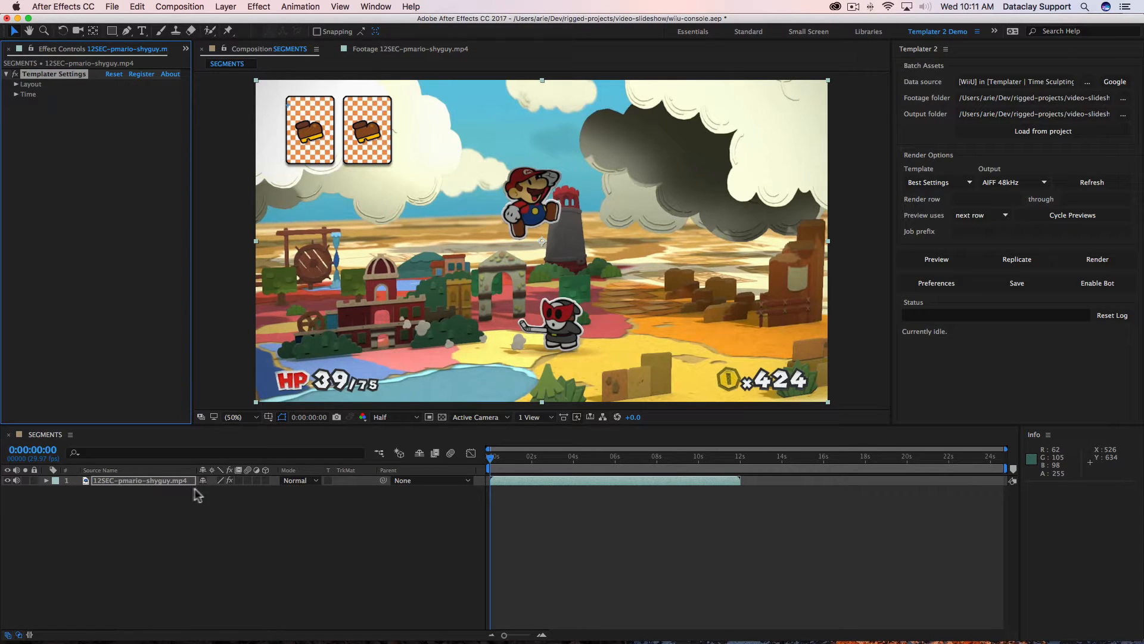
# Check the shot-1 column header in the Google spreadsheet and rename the 12SEC-pmario-shyguy.mp4 layer to shot-1 to match it.
pyautogui.hotkey('ctrl', 'Right')
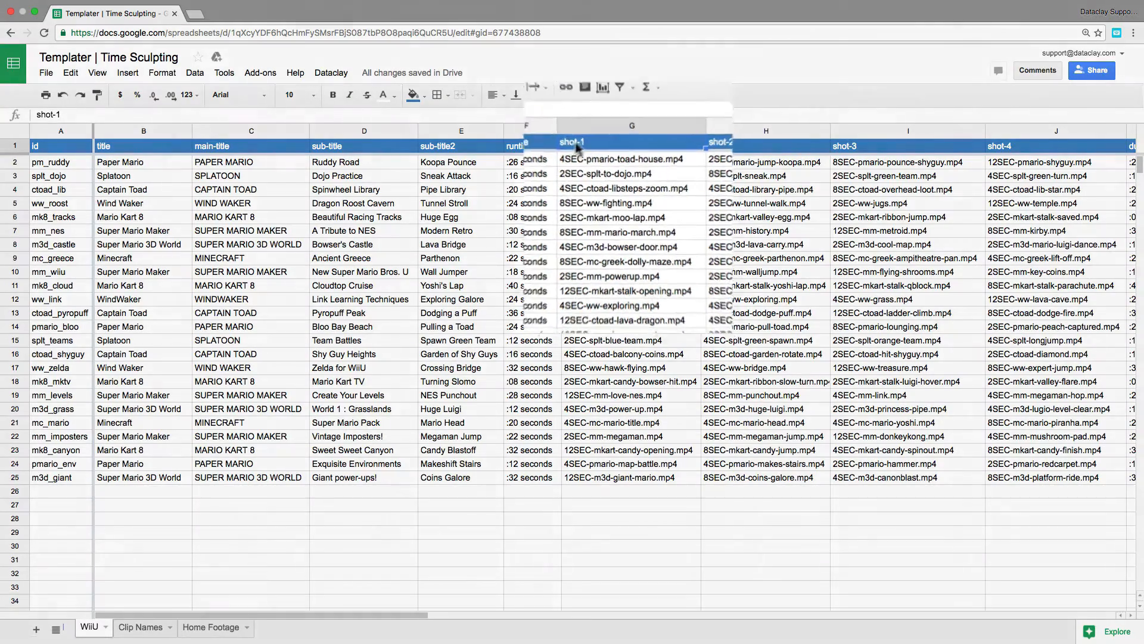
pyautogui.click(590, 132)
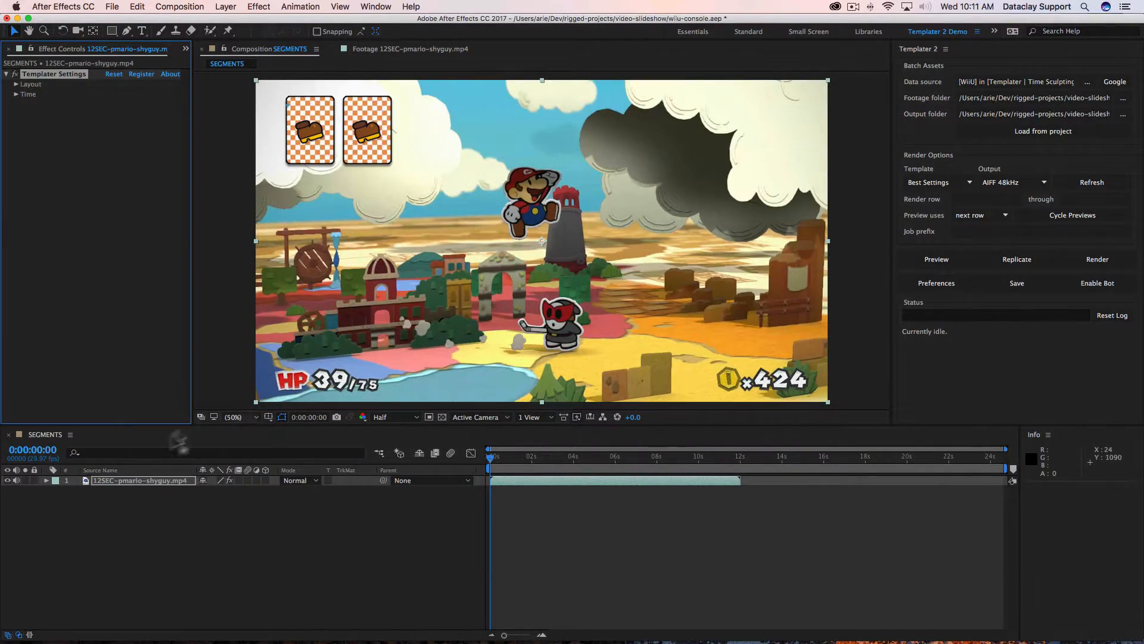
pyautogui.click(114, 480)
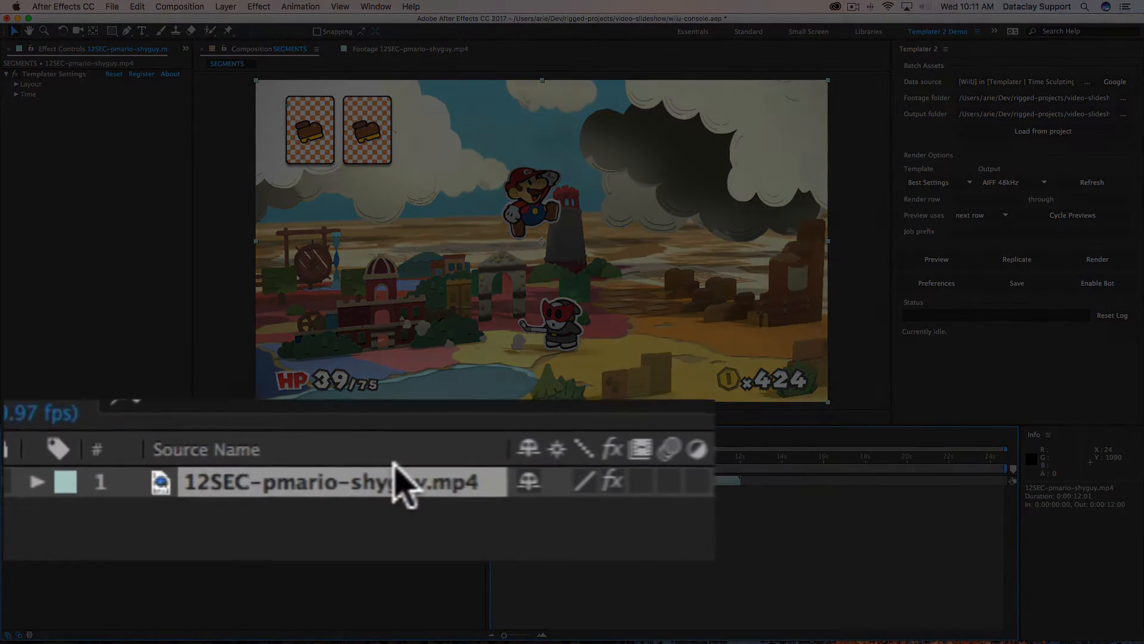
pyautogui.press('Return')
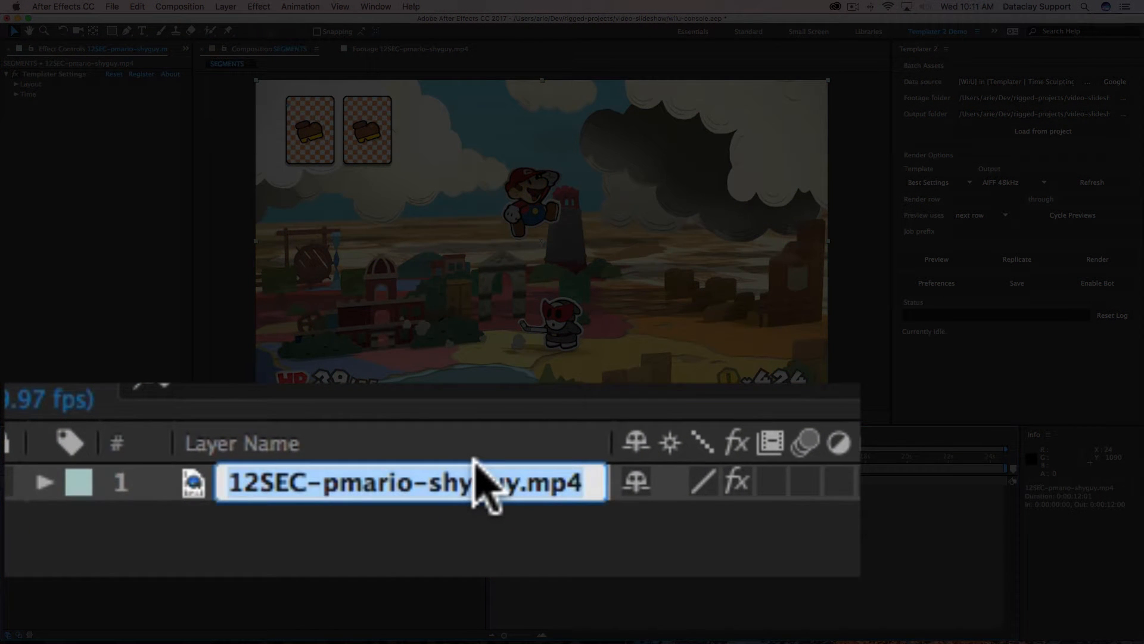
pyautogui.write('shot-1')
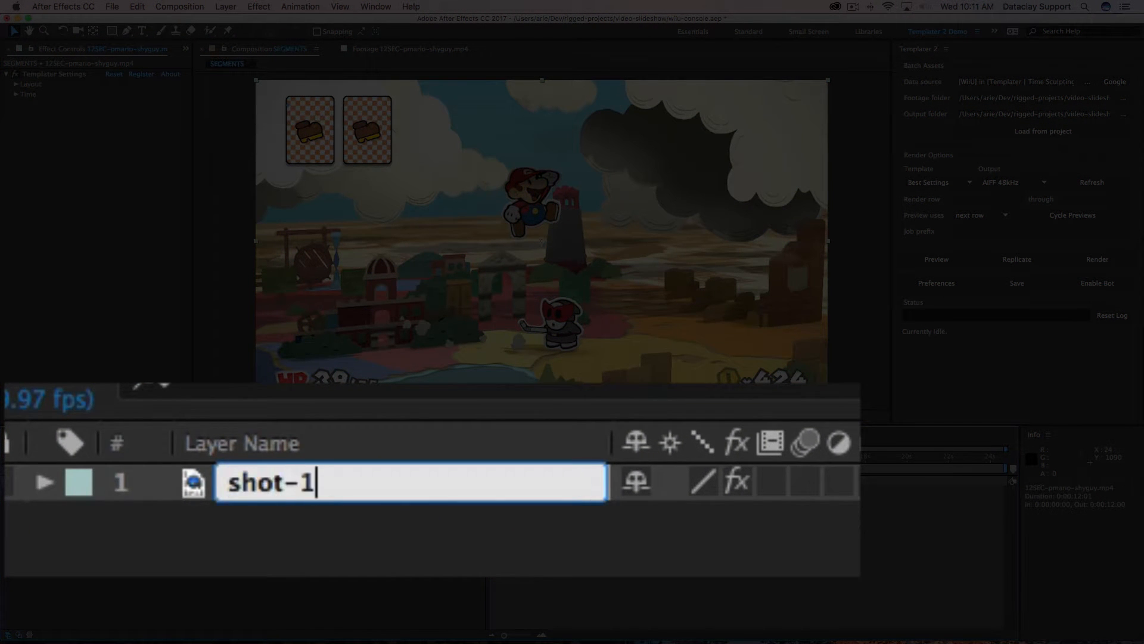
pyautogui.press('Return')
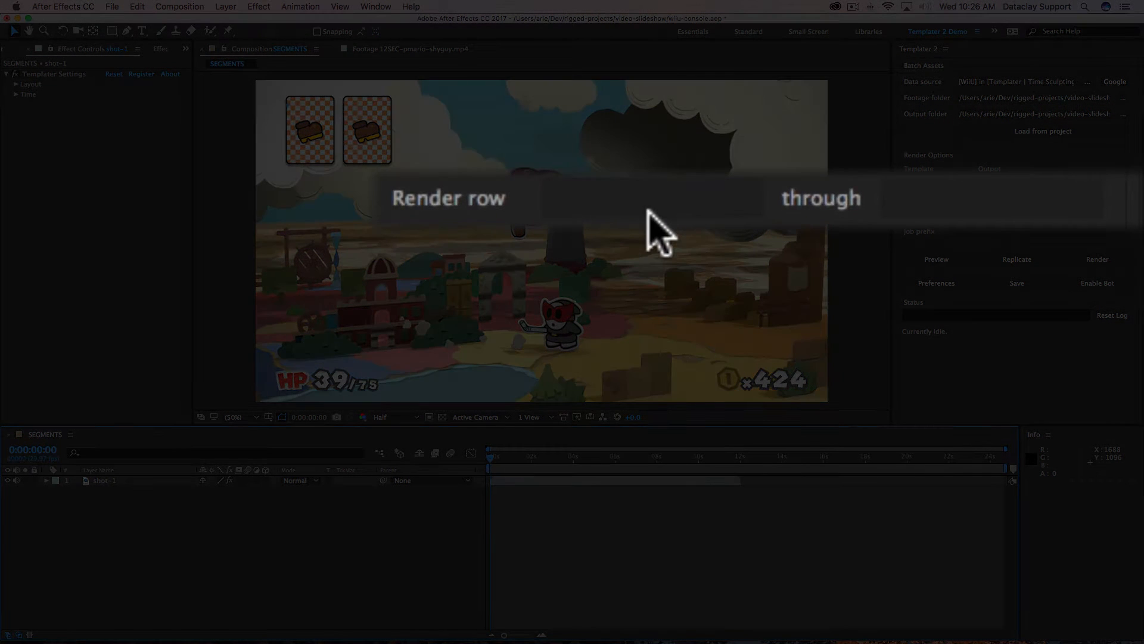
# Set Templater to render rows 2 through 25 and have the preview use the next row.
pyautogui.click(650, 214)
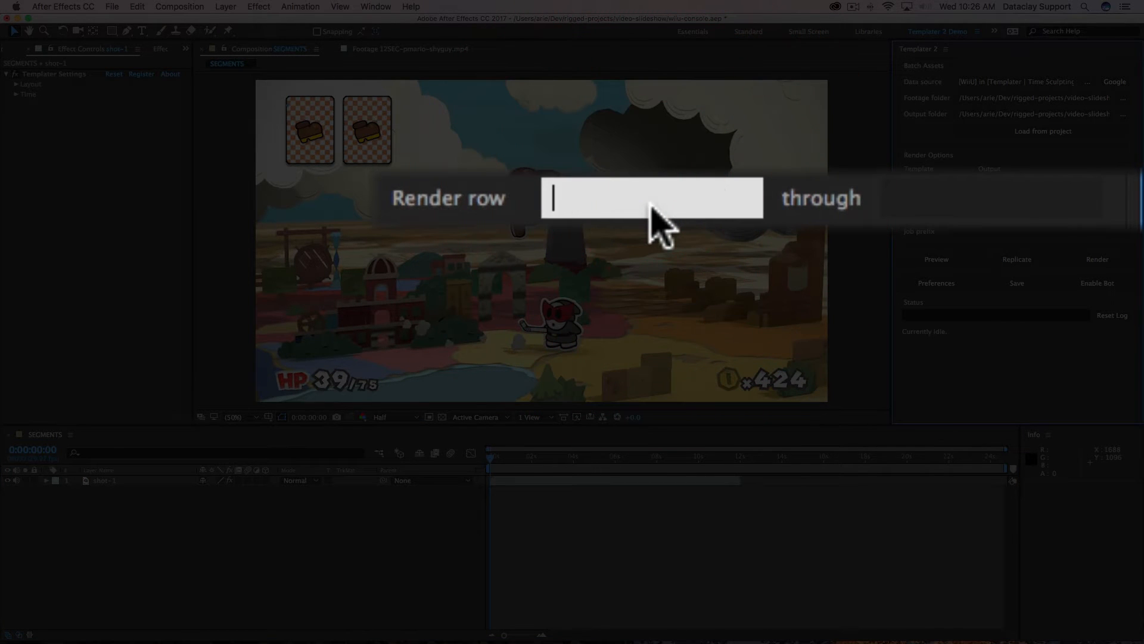
pyautogui.write('2')
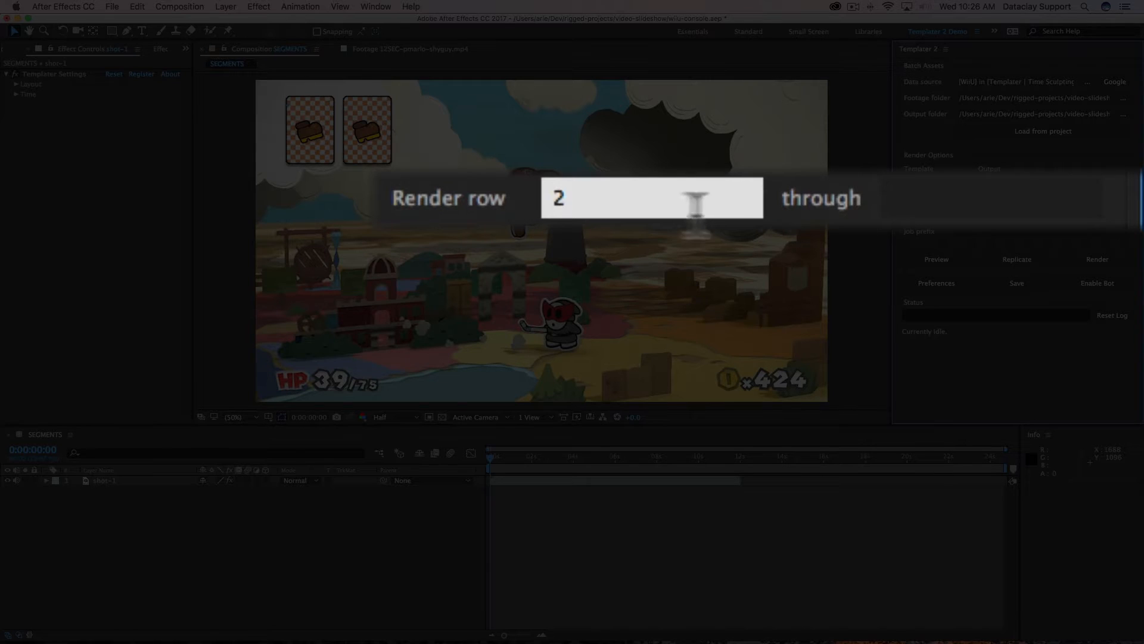
pyautogui.click(894, 200)
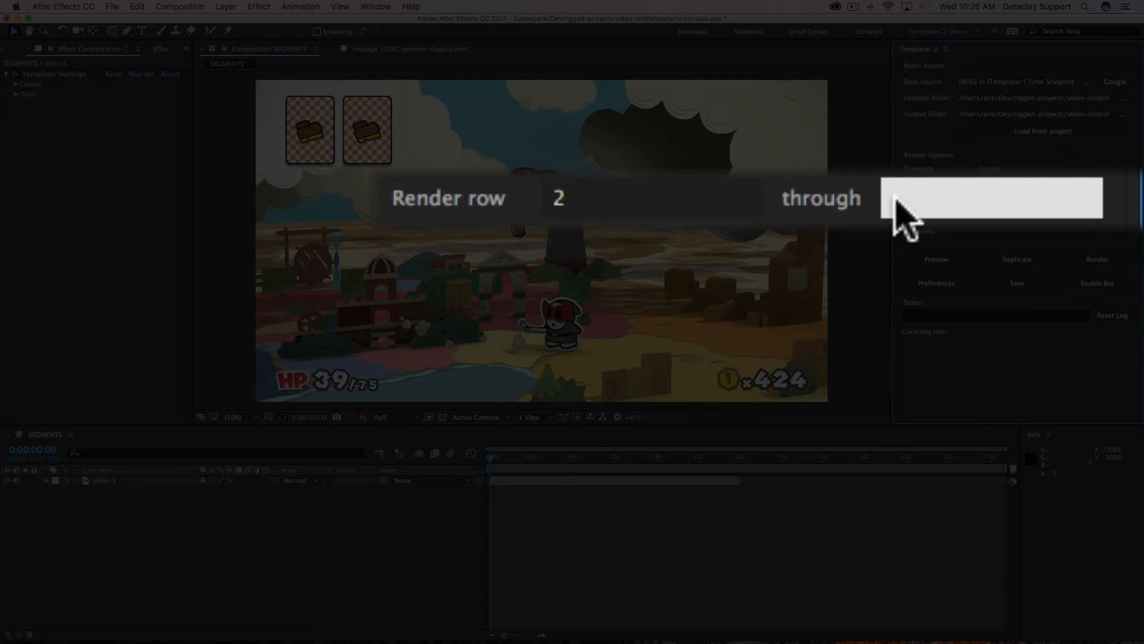
pyautogui.write('25')
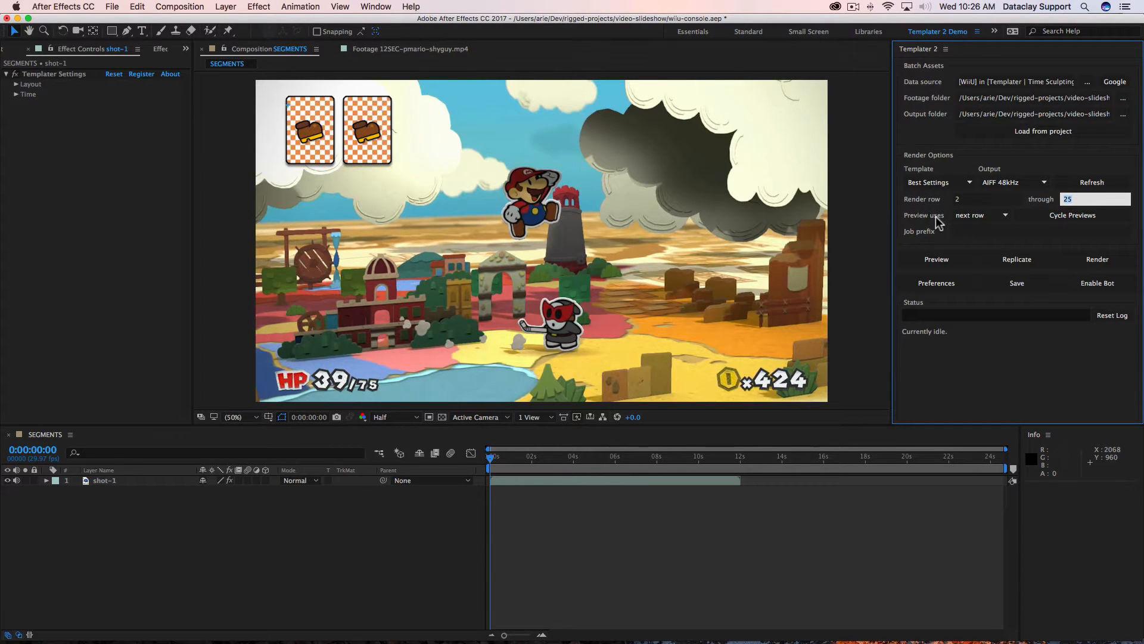
pyautogui.click(1004, 215)
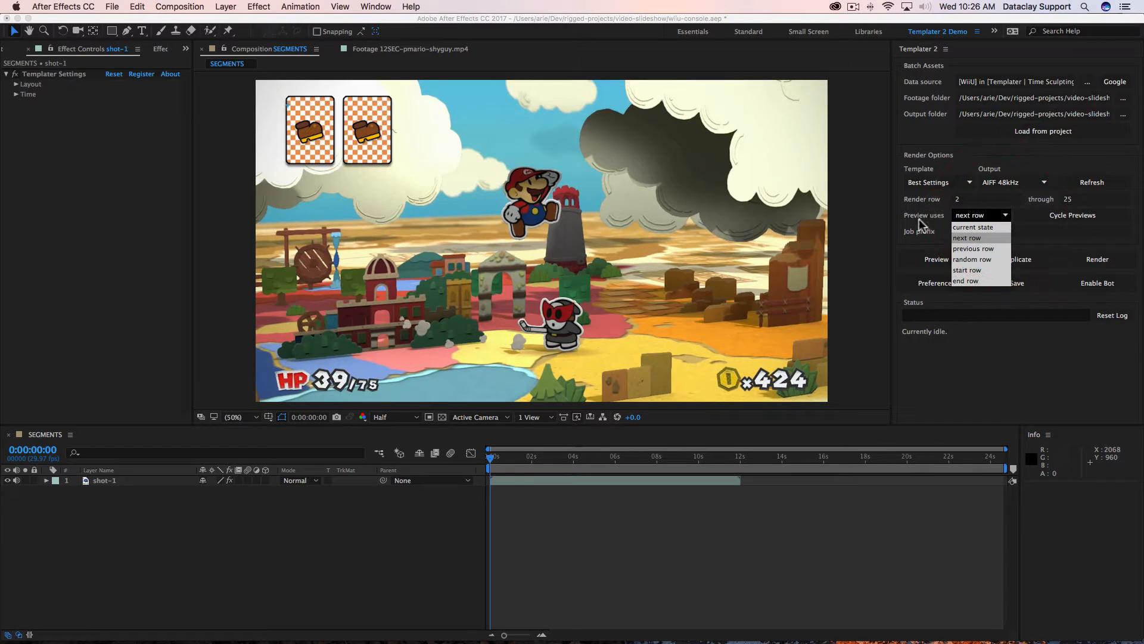
pyautogui.click(967, 237)
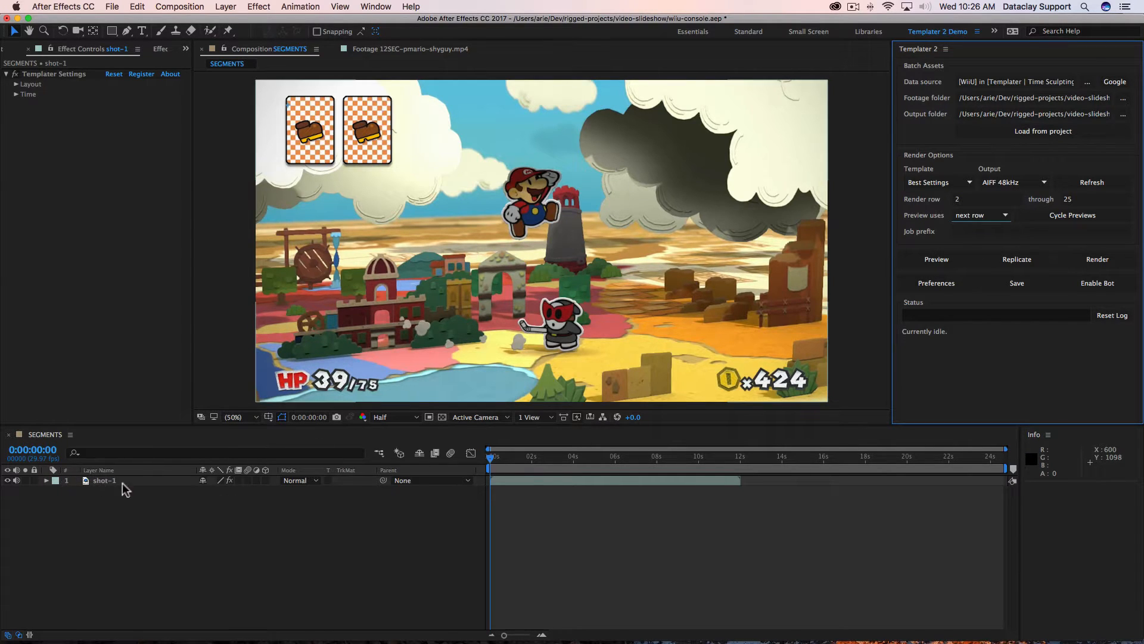
# Preview spreadsheet rows 2 through 5 one after another with the shot-1 layer.
pyautogui.click(947, 264)
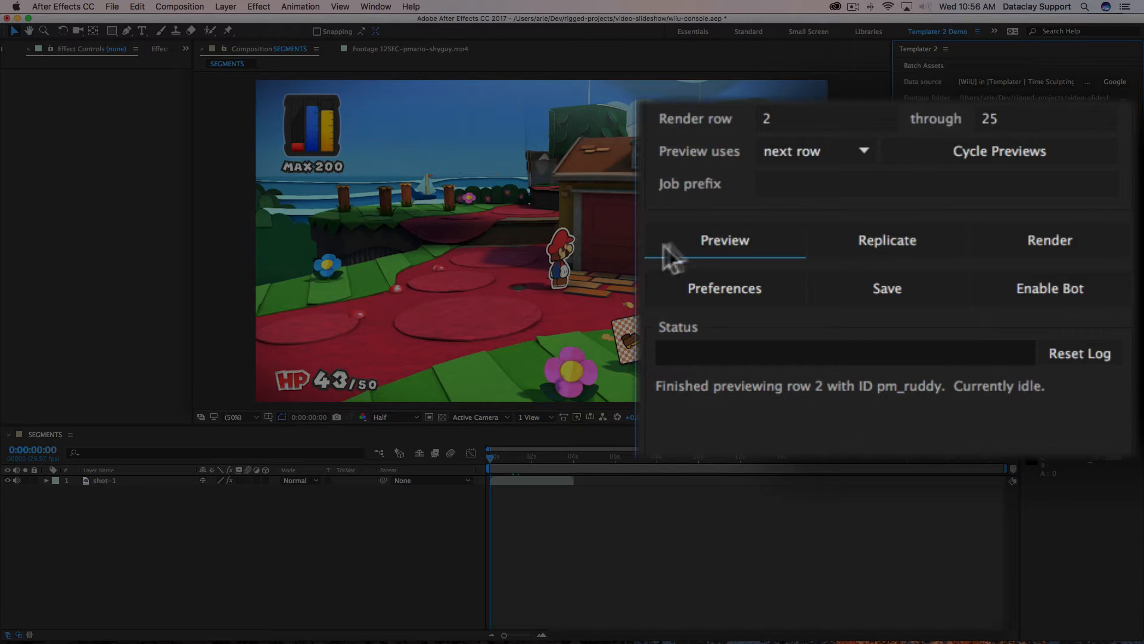
pyautogui.click(714, 240)
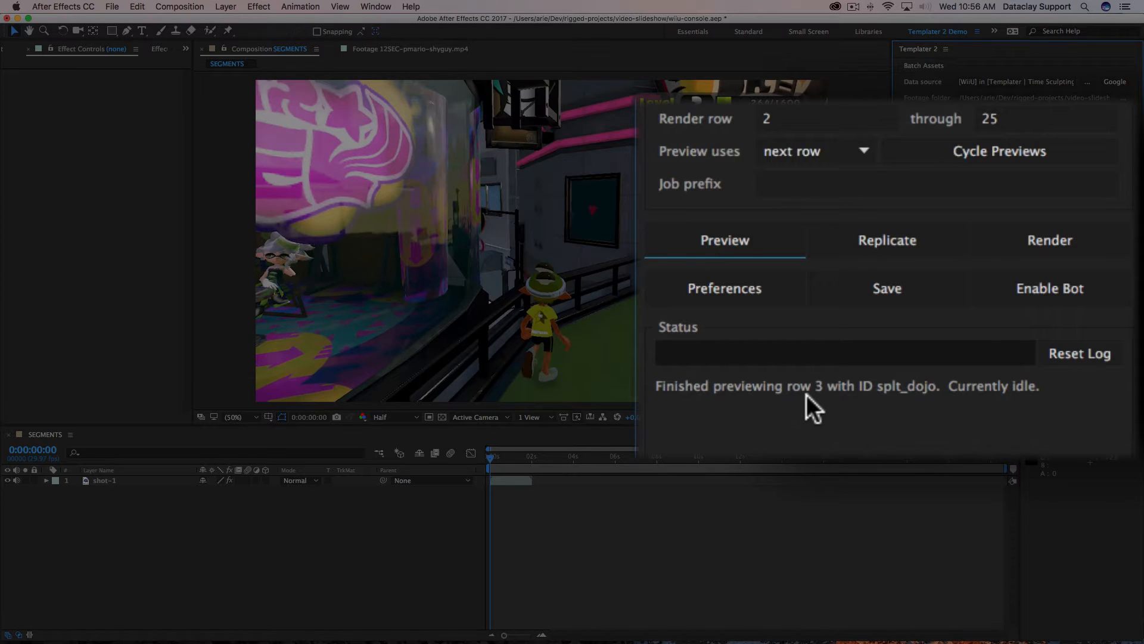
pyautogui.click(708, 236)
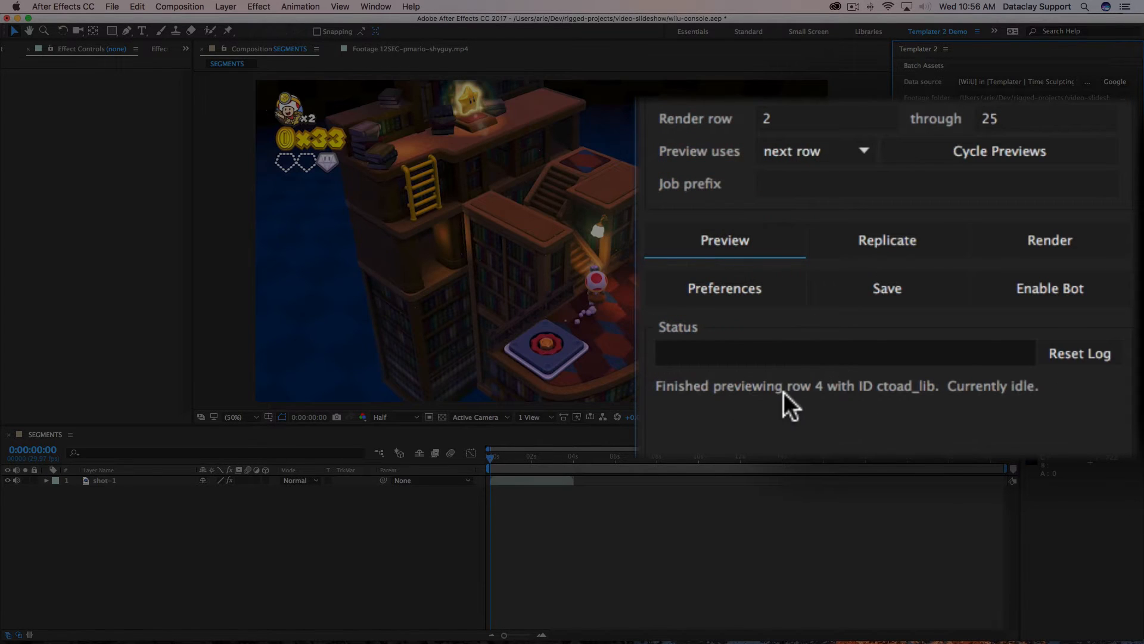
pyautogui.click(751, 237)
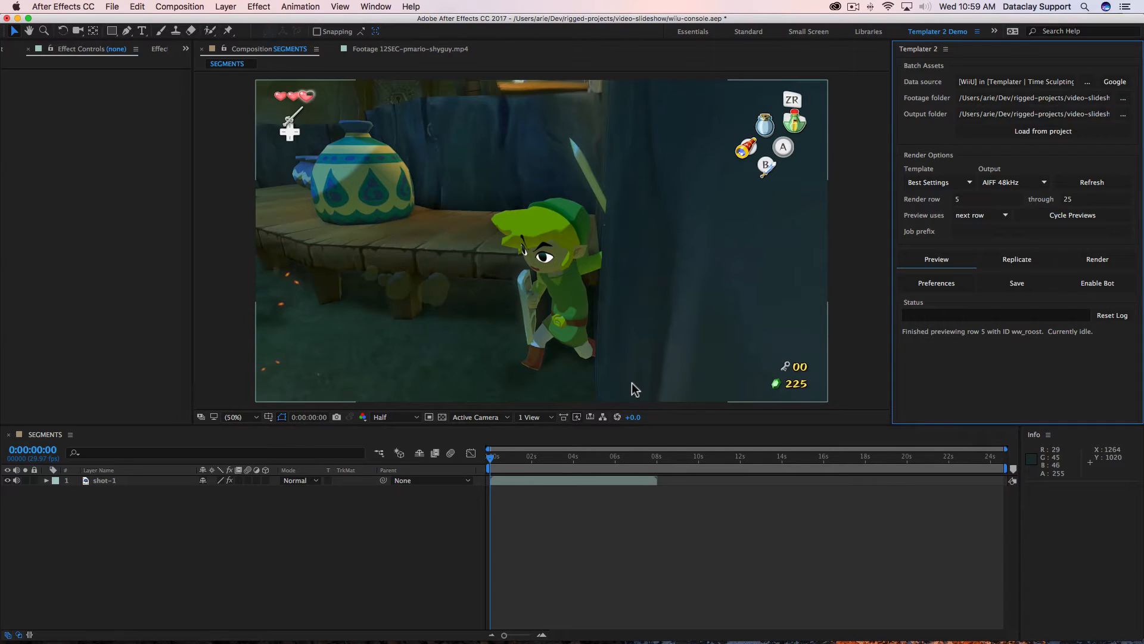
# Duplicate the shot-1 layer three times as shot-2, shot-3 and shot-4, and compare with the spreadsheet's shot-1 to shot-4 columns.
pyautogui.click(122, 487)
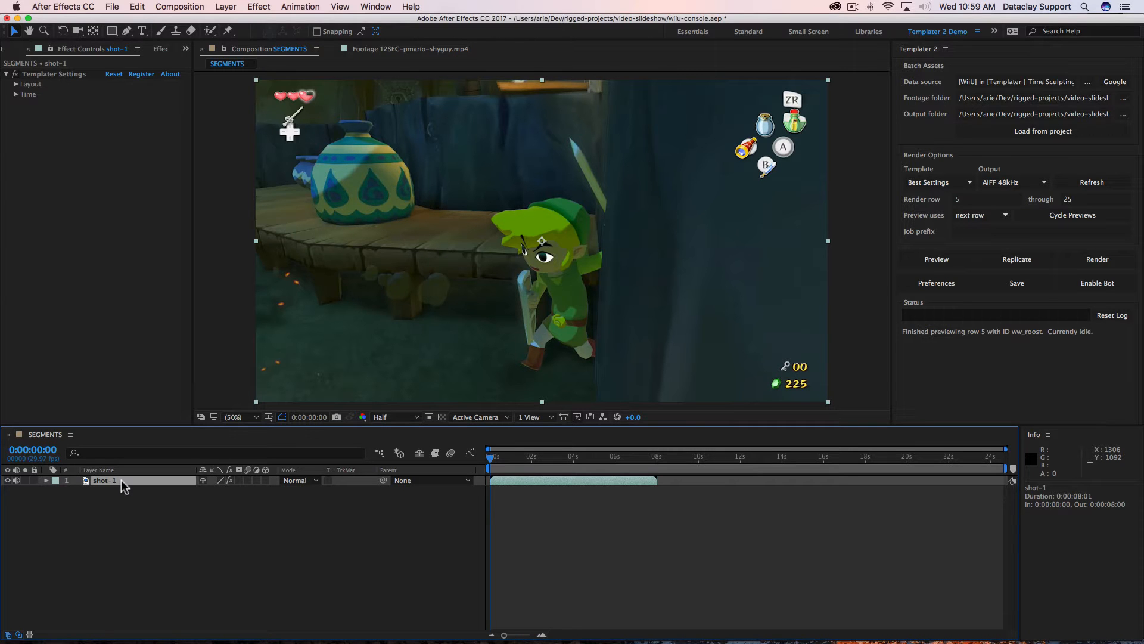
pyautogui.press('super+d')
pyautogui.press('super+d')
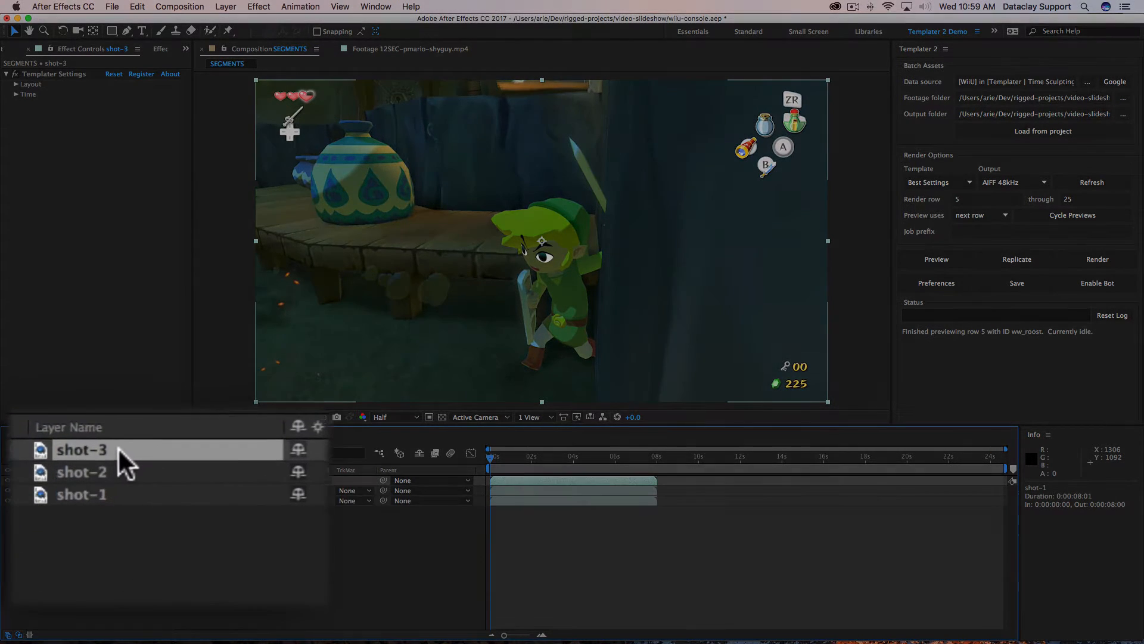
pyautogui.press('super+d')
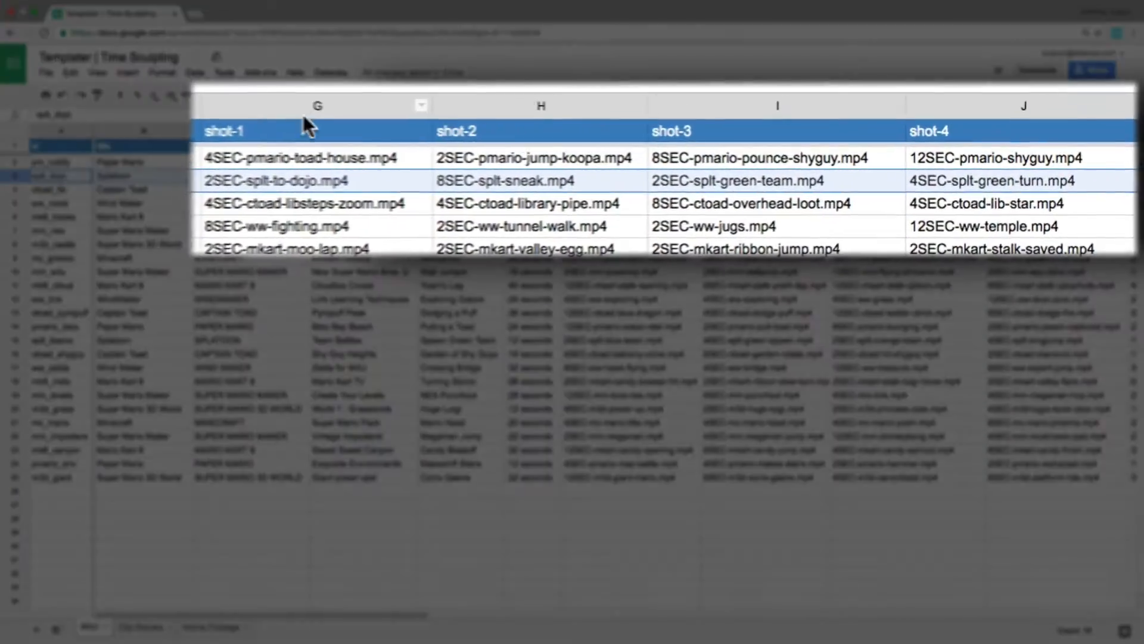
pyautogui.moveTo(318, 106); pyautogui.dragTo(1024, 107)
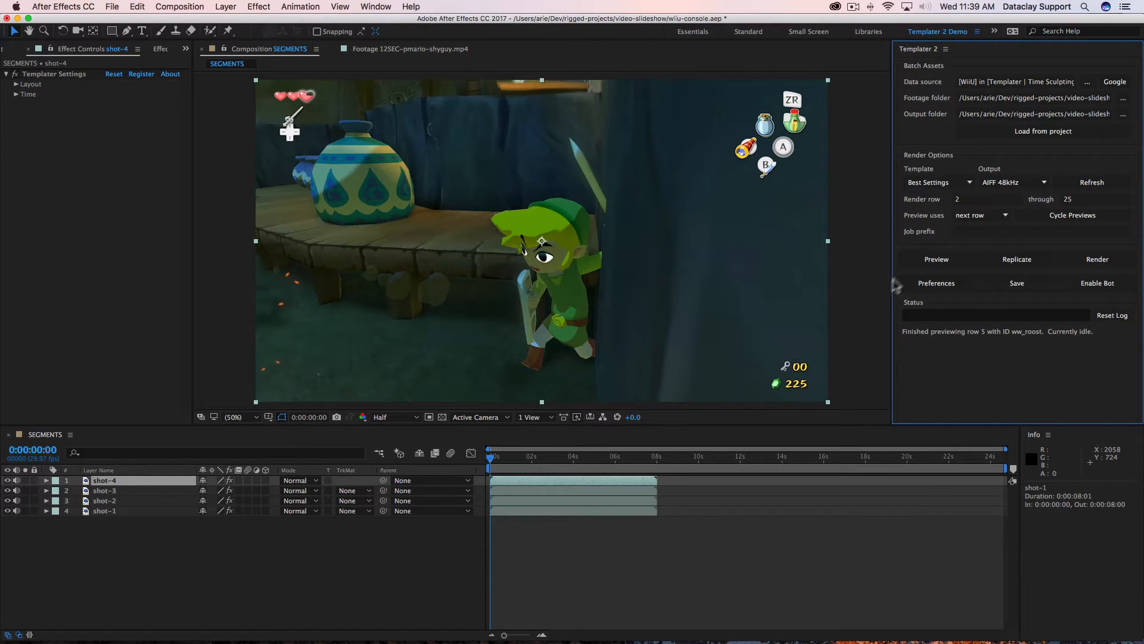
# Preview successive spreadsheet rows from row 6 onward with all four shot layers in the SEGMENTS composition.
pyautogui.click(923, 262)
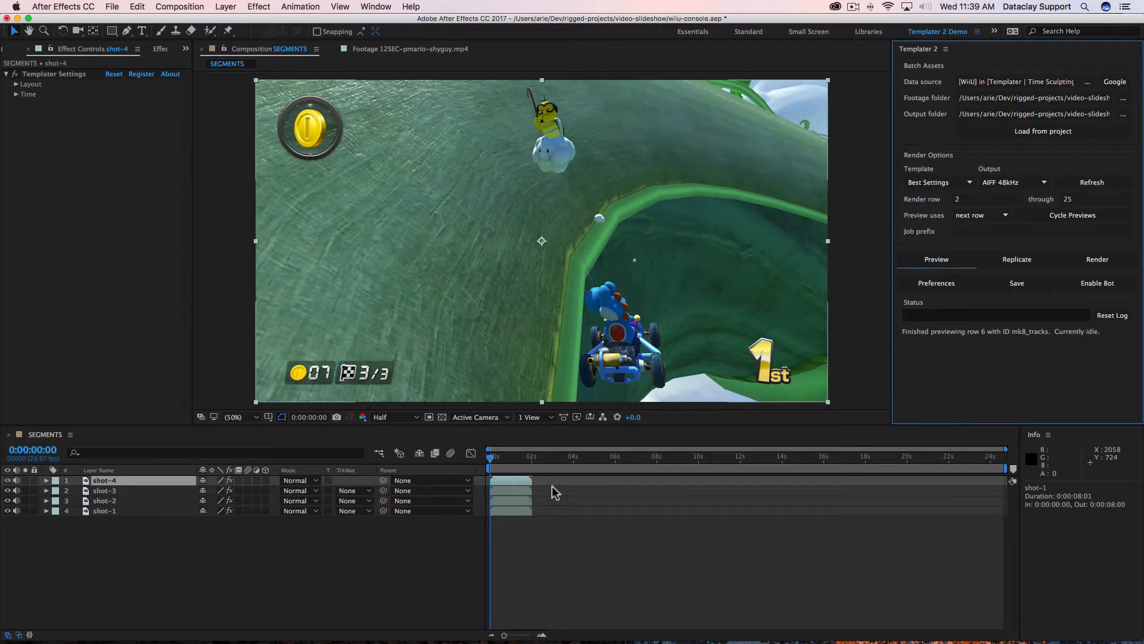
pyautogui.click(947, 265)
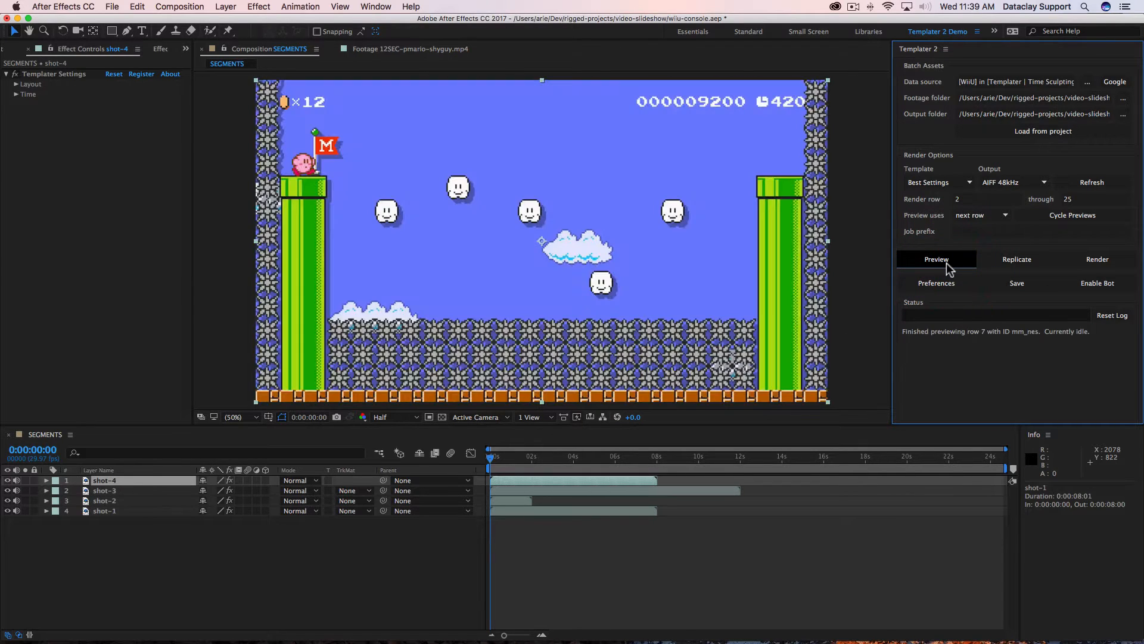
pyautogui.click(947, 263)
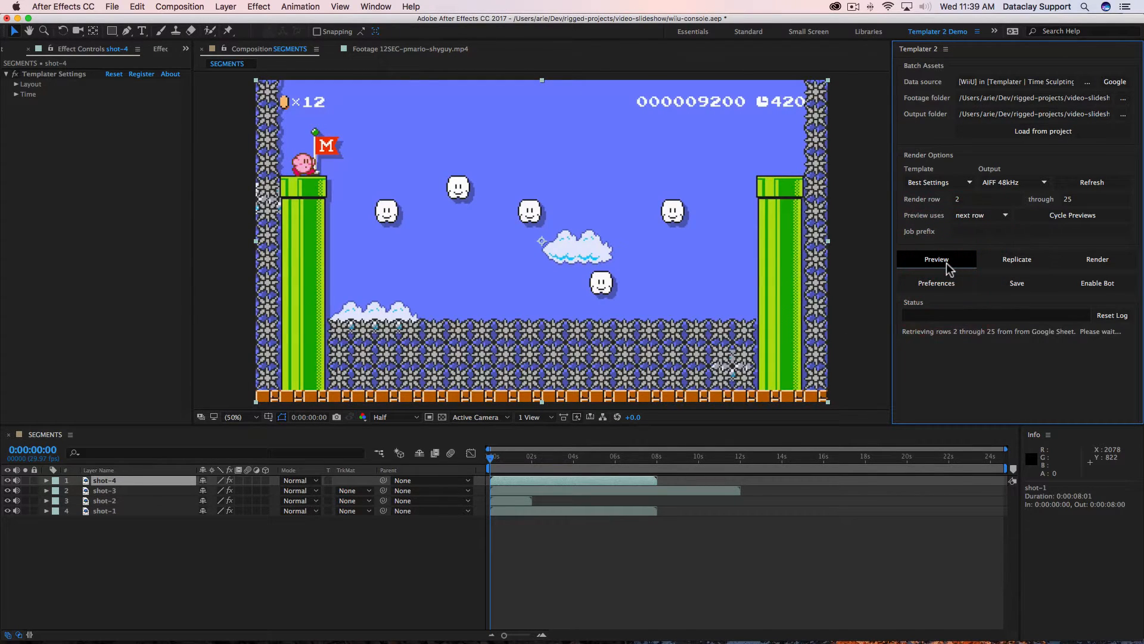
pyautogui.click(946, 263)
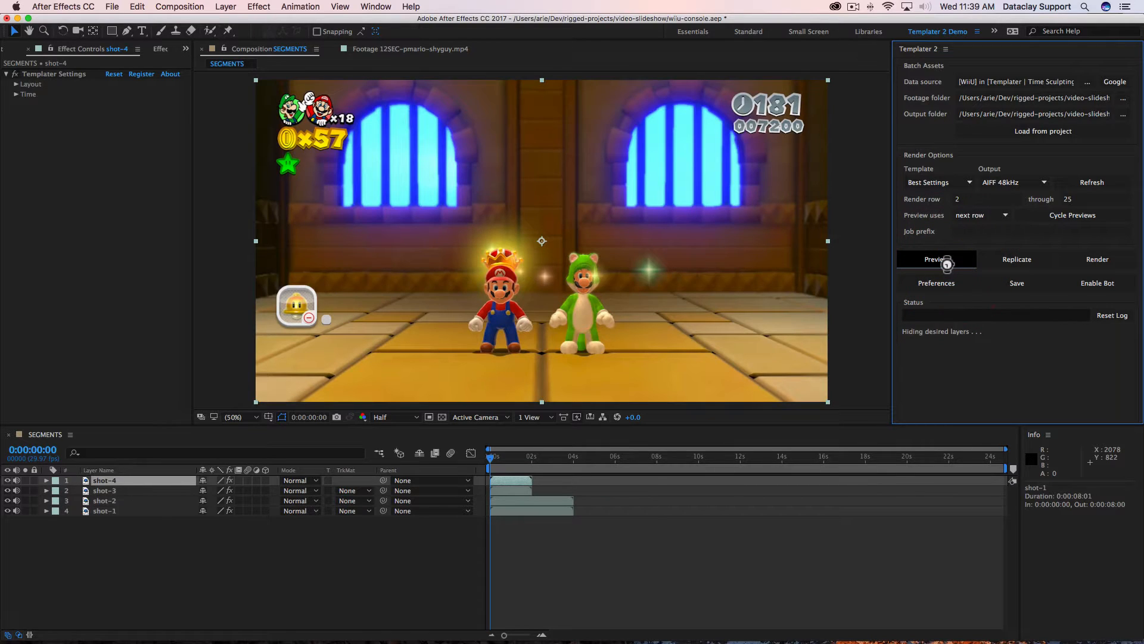
pyautogui.click(946, 263)
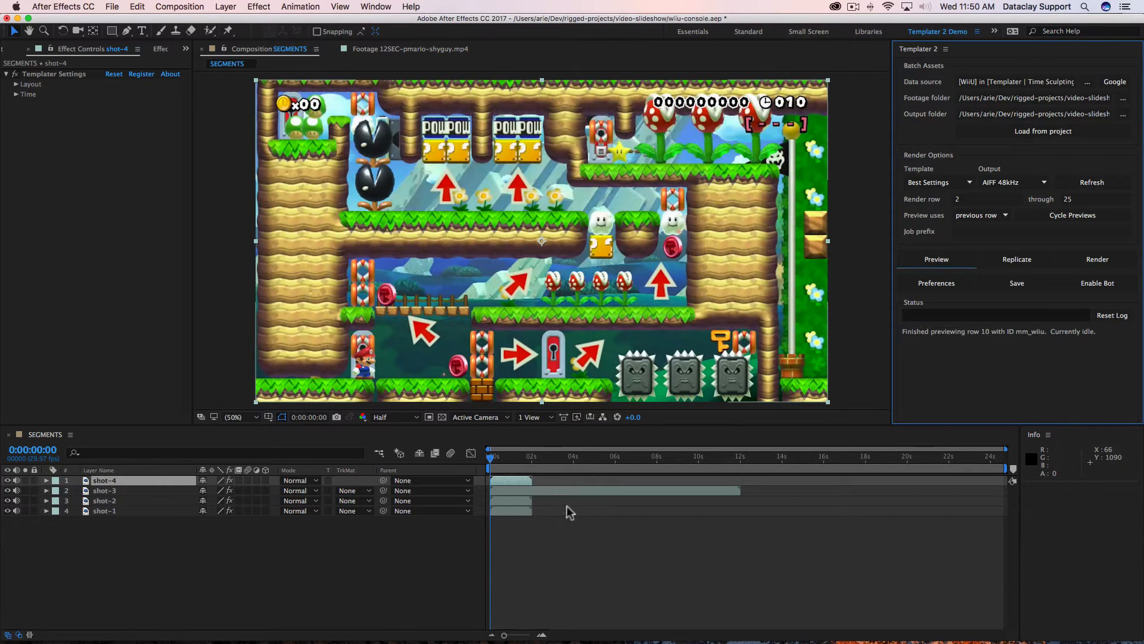
# Set In Point Shifts To to Out Point in the Templater Settings of the shot-2, shot-3 and shot-4 layers together.
pyautogui.keyDown('shift'); pyautogui.click(143, 500); pyautogui.keyUp('shift')
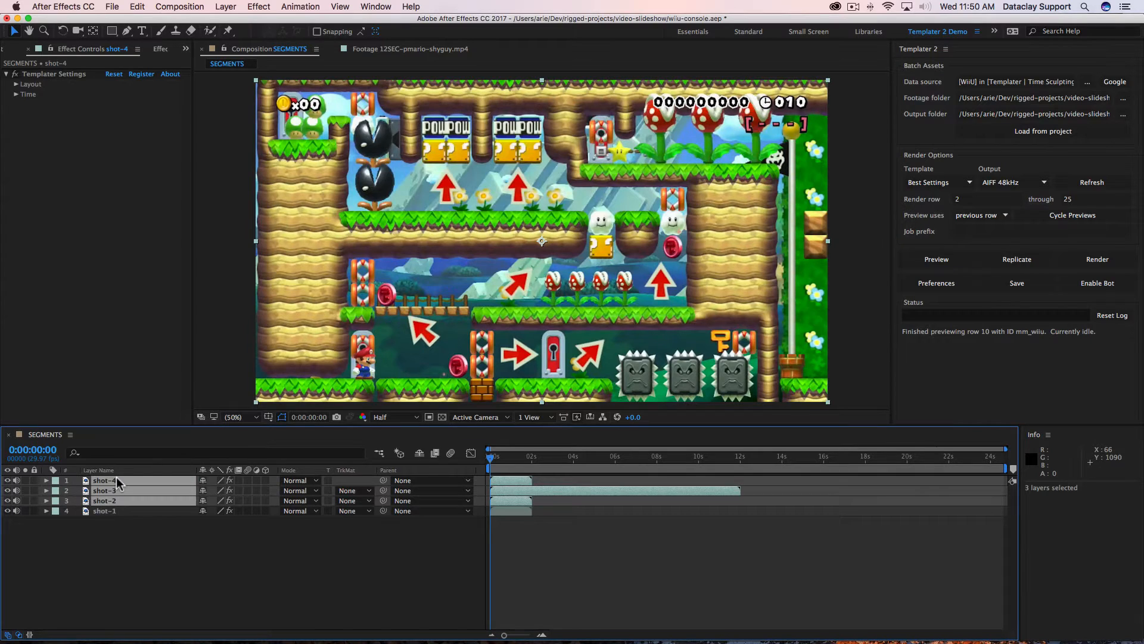
pyautogui.press('e')
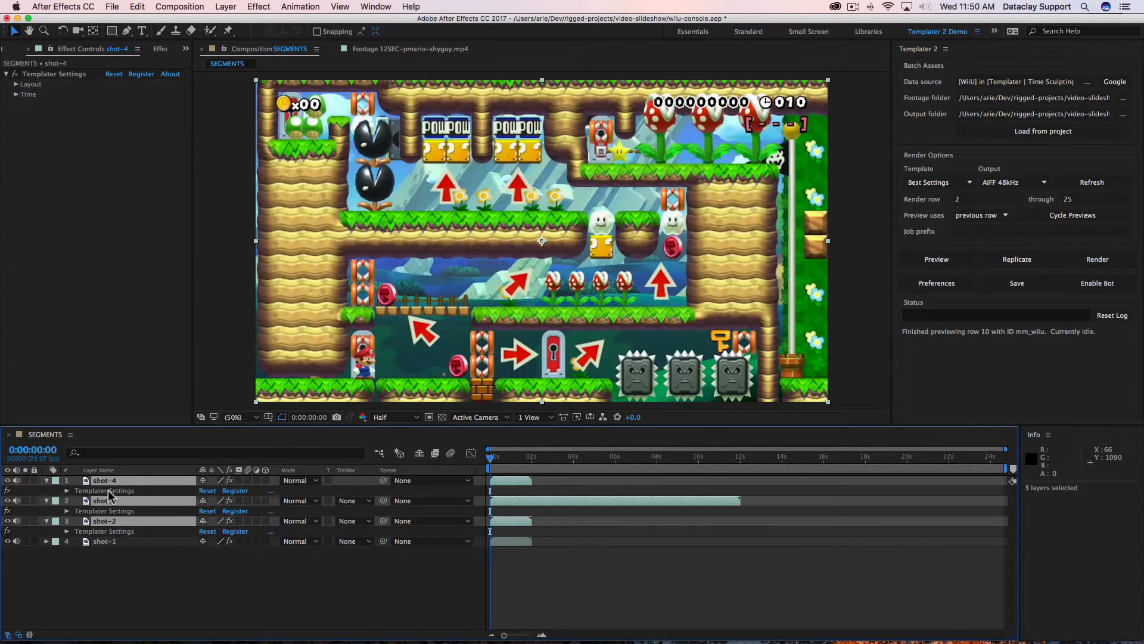
pyautogui.click(109, 491)
pyautogui.keyDown('shift'); pyautogui.click(106, 511); pyautogui.keyUp('shift')
pyautogui.keyDown('shift'); pyautogui.click(110, 531); pyautogui.keyUp('shift')
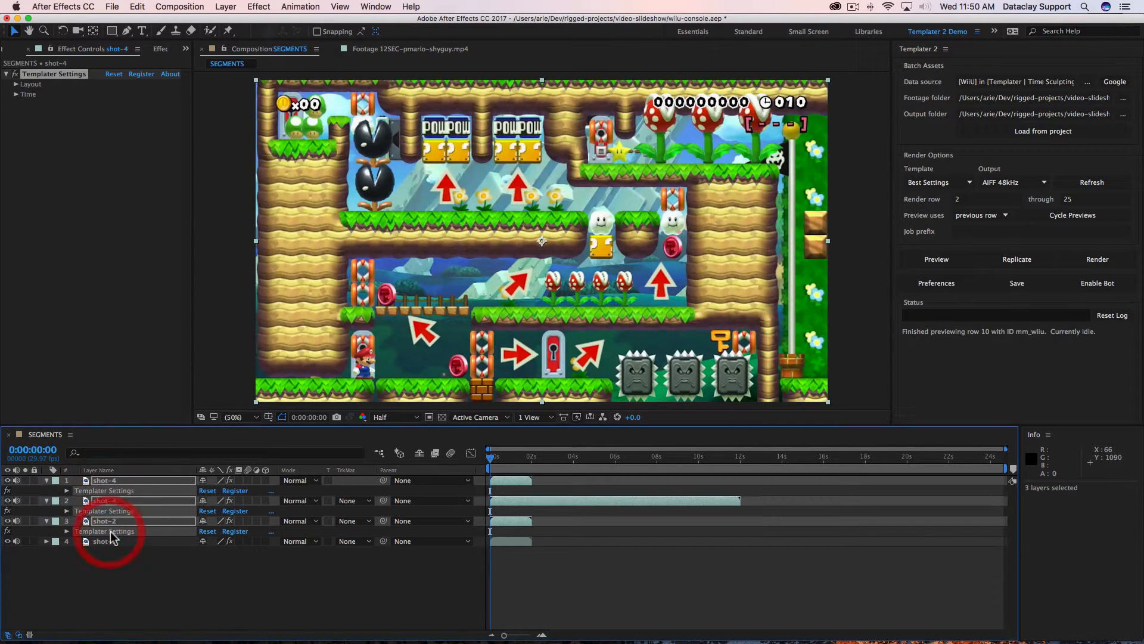
pyautogui.click(16, 94)
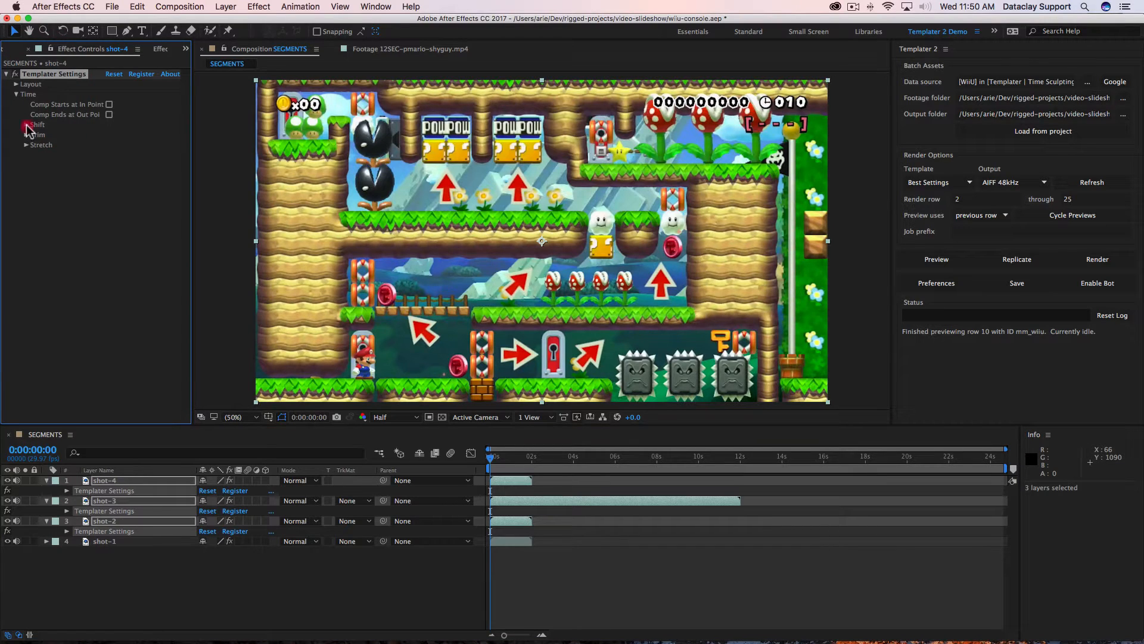
pyautogui.click(26, 125)
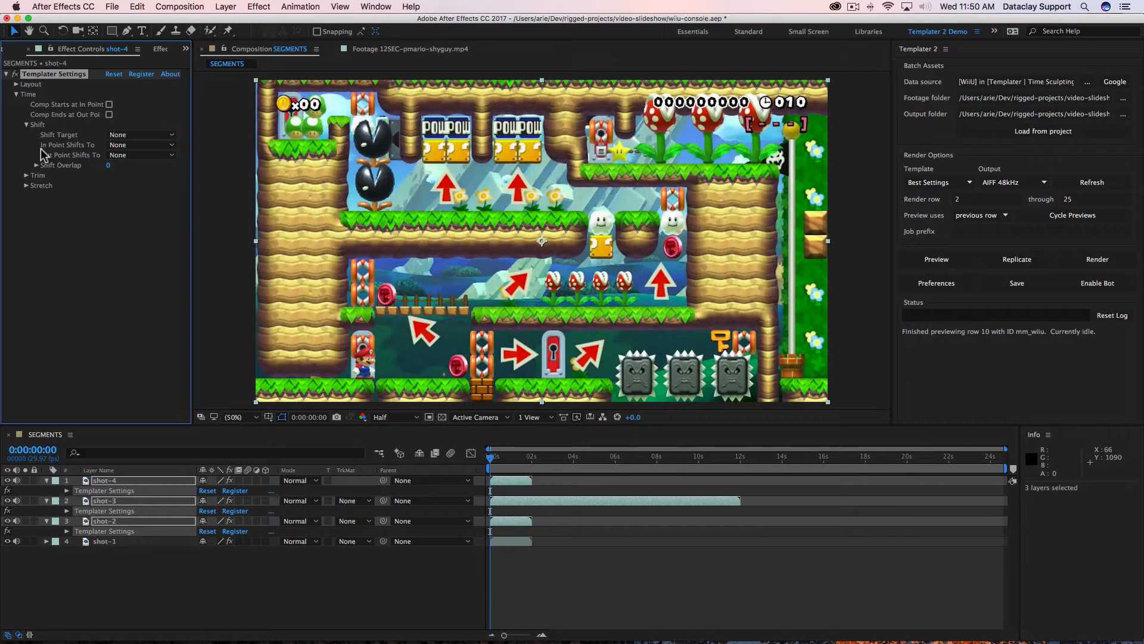
pyautogui.click(112, 146)
pyautogui.click(129, 177)
pyautogui.click(195, 557)
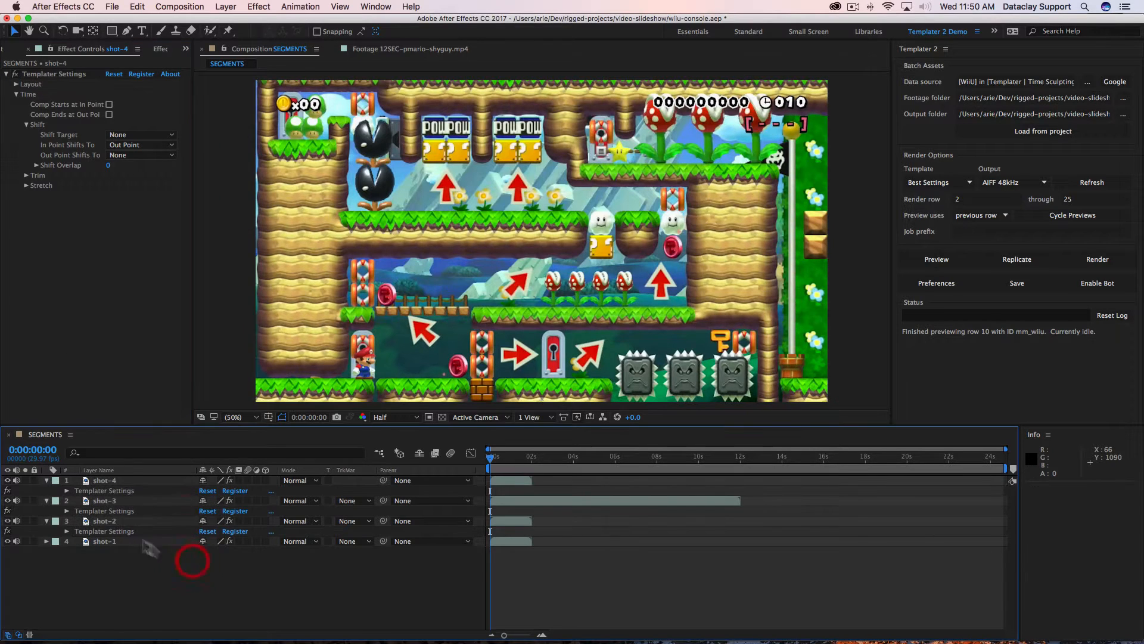
# Set the Shift Target of the shot-2 layer's Templater Settings to shot-1.
pyautogui.click(105, 532)
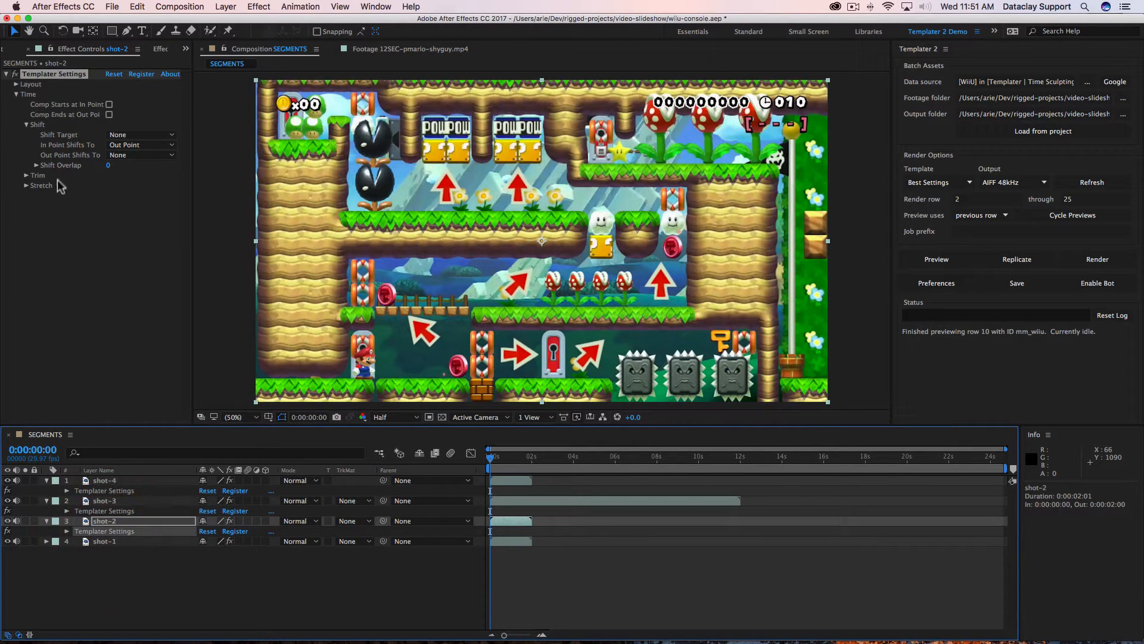
pyautogui.click(138, 134)
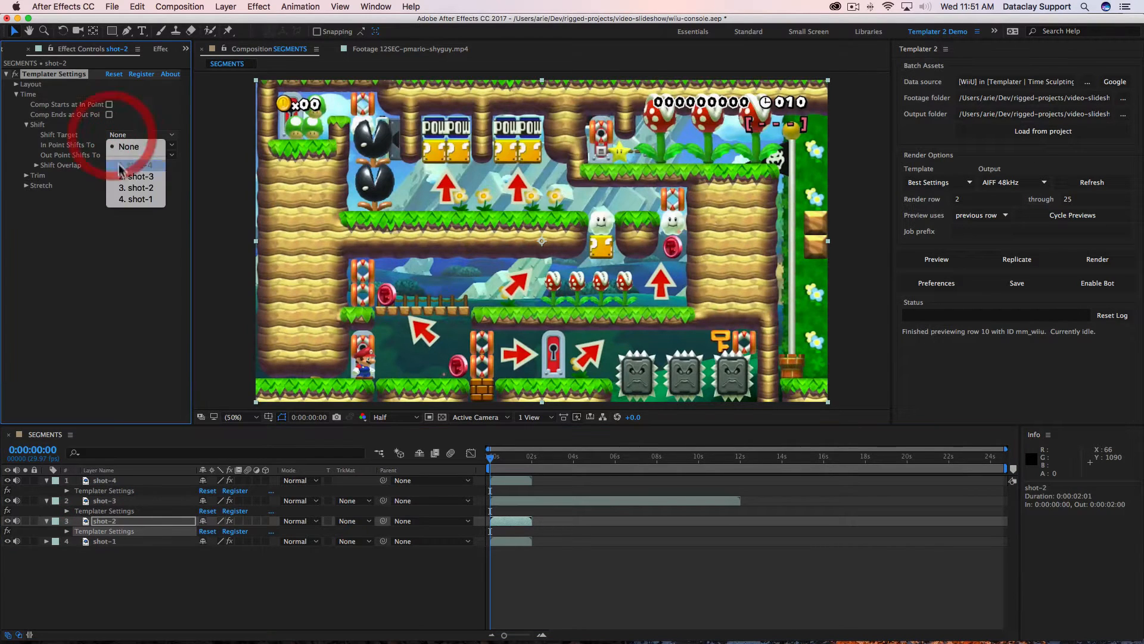
pyautogui.click(128, 201)
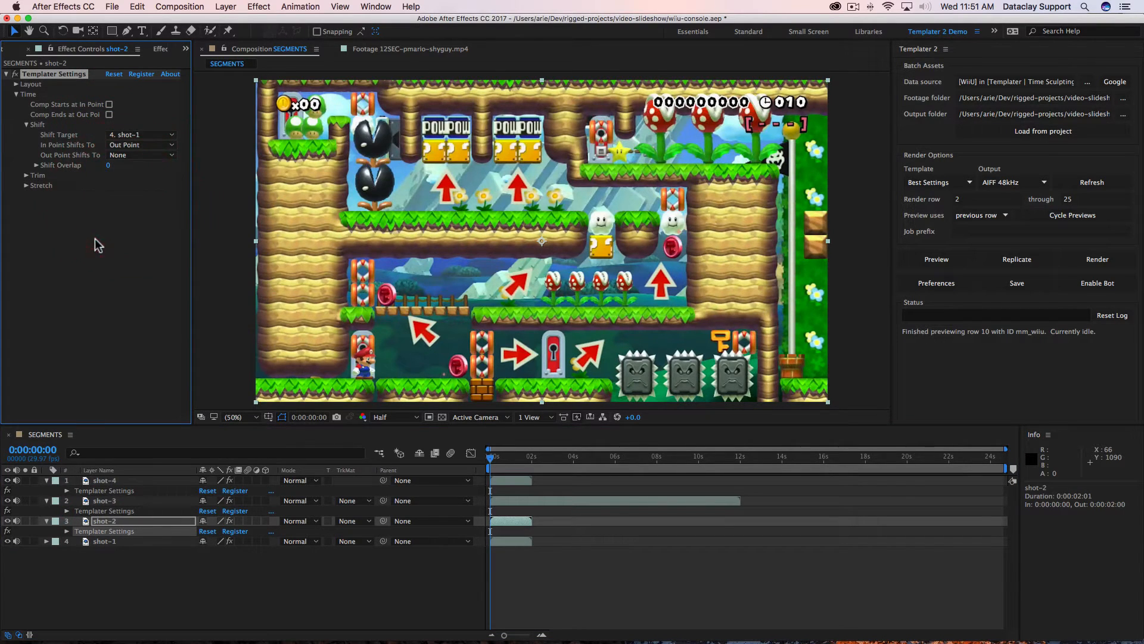
# Set the Shift Target of the shot-3 layer's Templater Settings to shot-2.
pyautogui.click(114, 512)
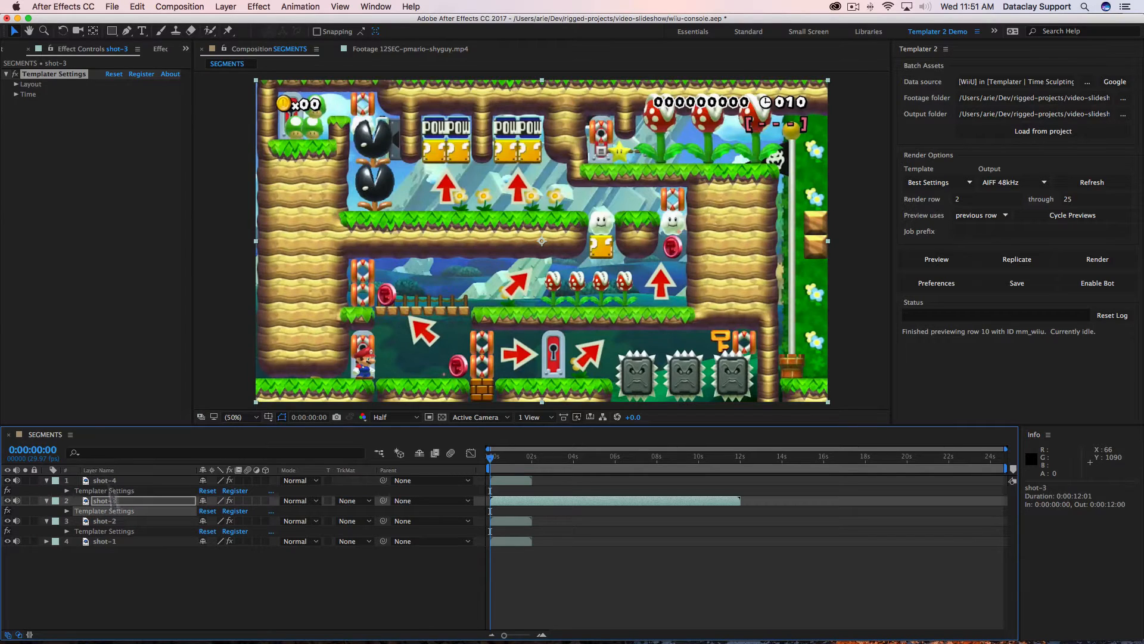
pyautogui.click(16, 94)
pyautogui.click(26, 125)
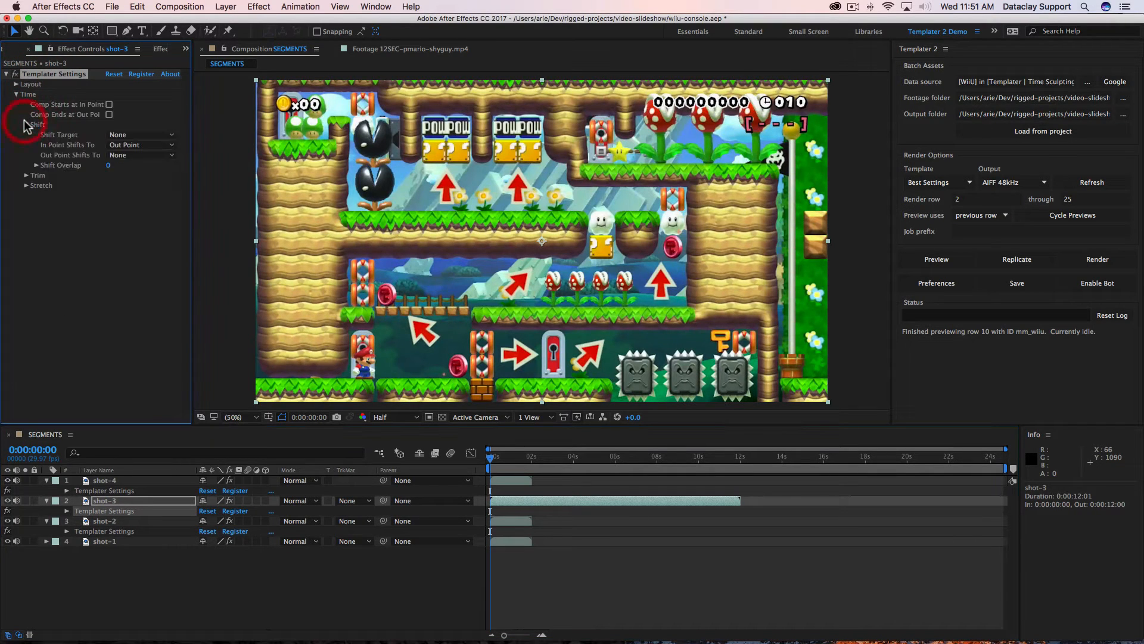
pyautogui.click(124, 136)
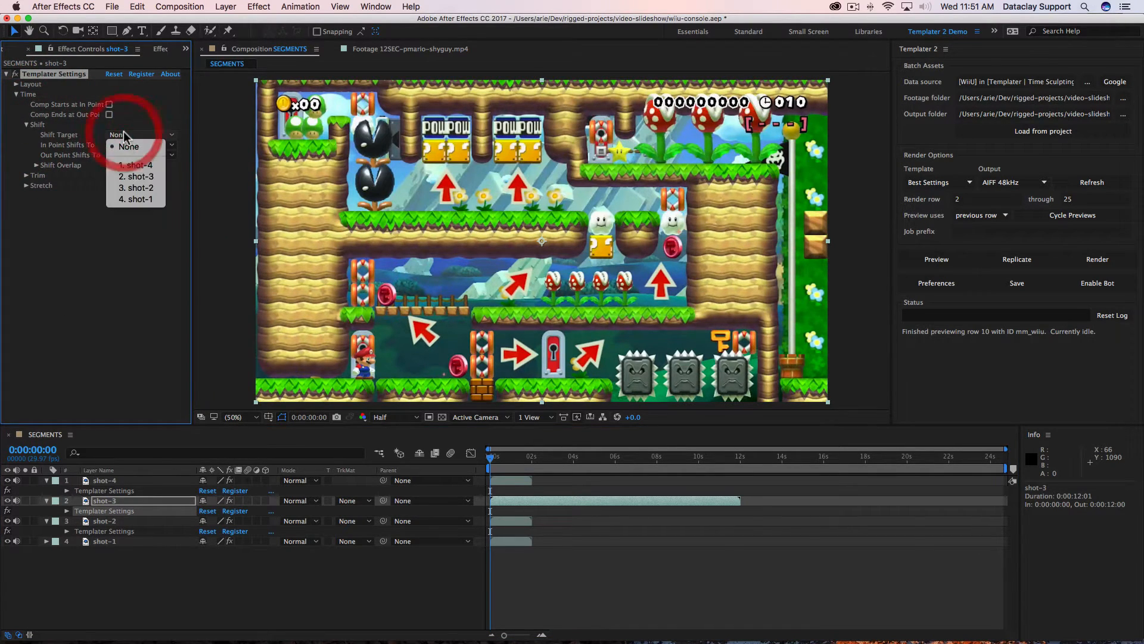
pyautogui.click(126, 188)
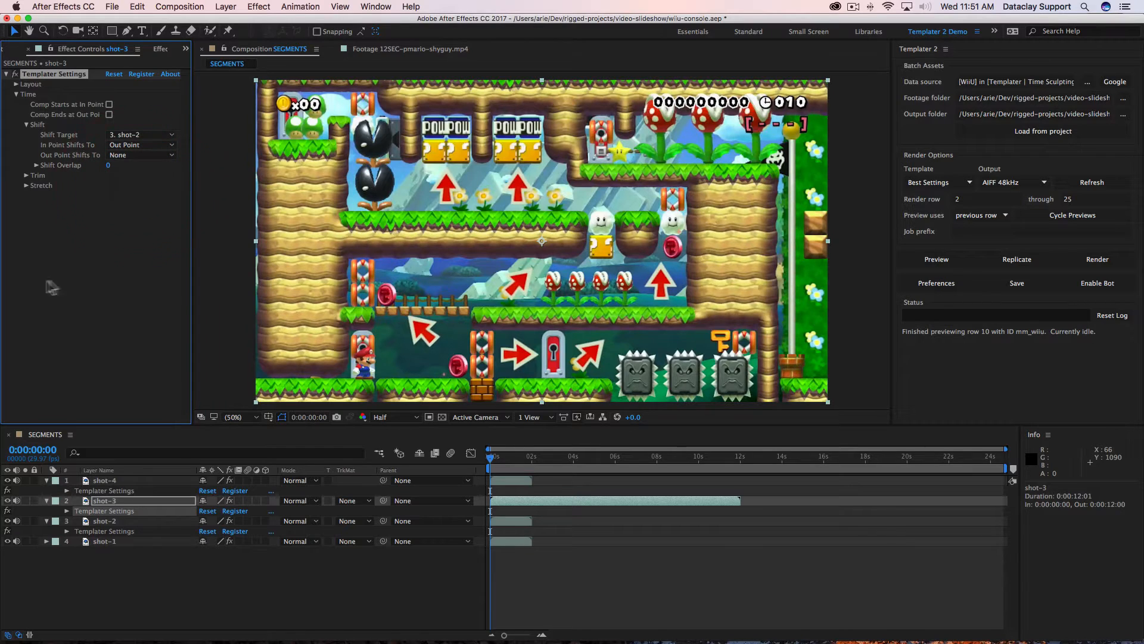
# Set the Shift Target of the shot-4 layer's Templater Settings to shot-3.
pyautogui.click(106, 483)
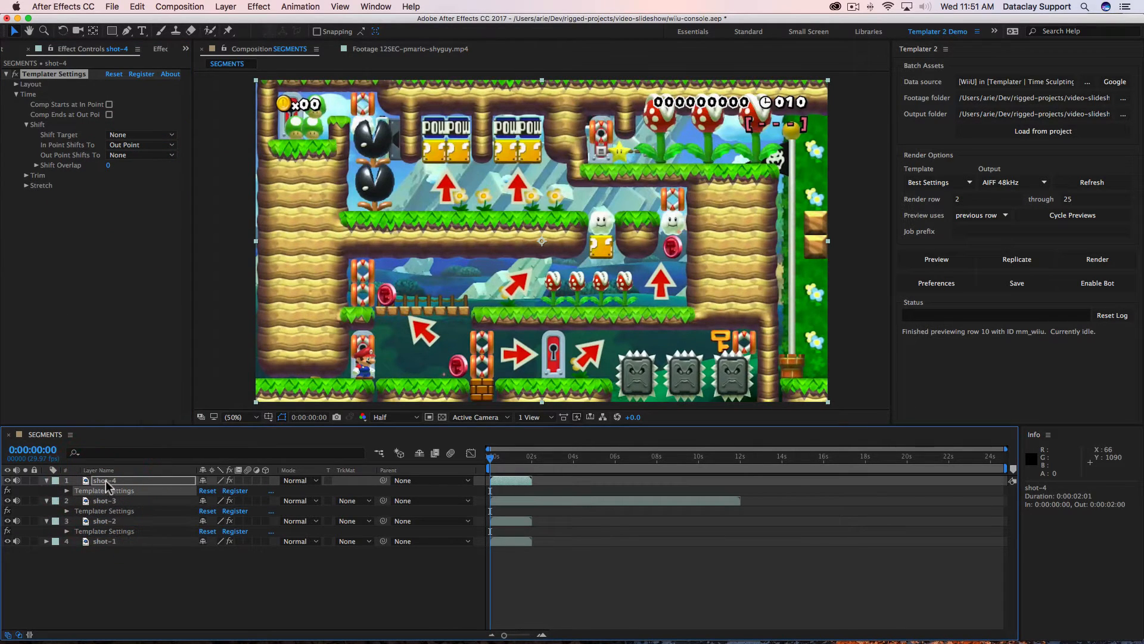
pyautogui.click(129, 135)
pyautogui.click(137, 177)
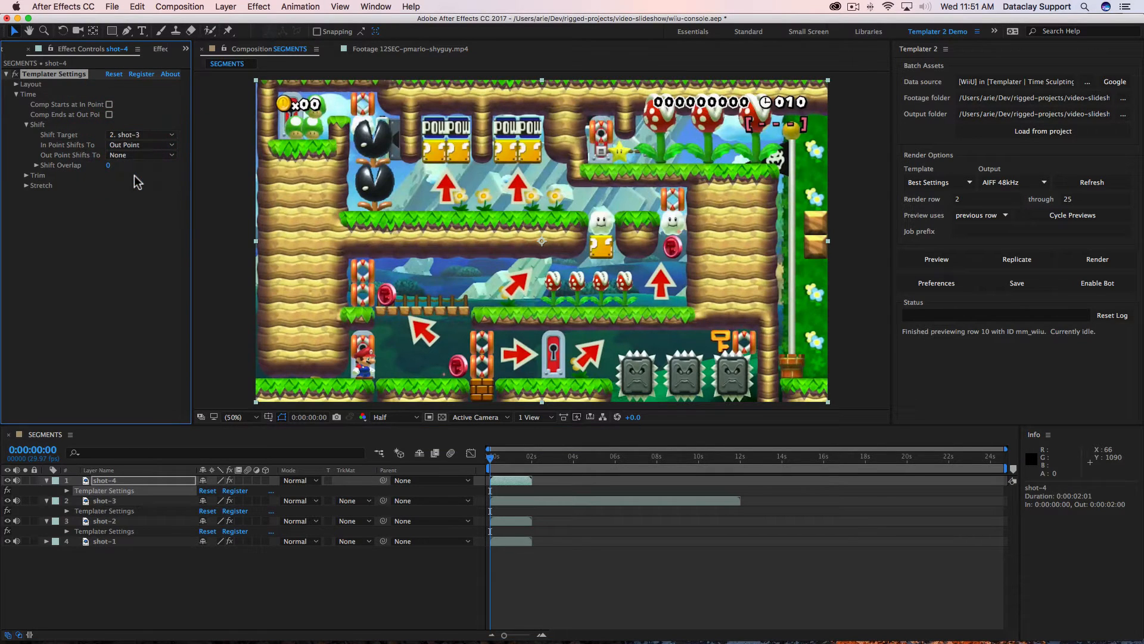
# Have the Templater preview use the next row and preview spreadsheet rows 11 through 14 one after another.
pyautogui.click(1005, 215)
pyautogui.click(989, 229)
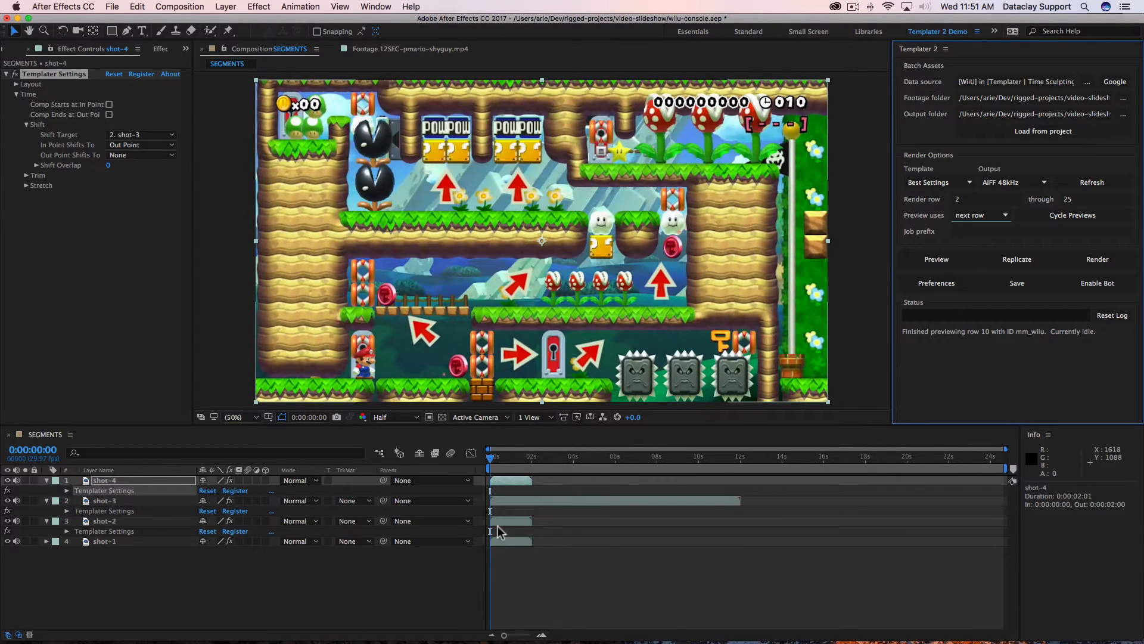
pyautogui.click(933, 260)
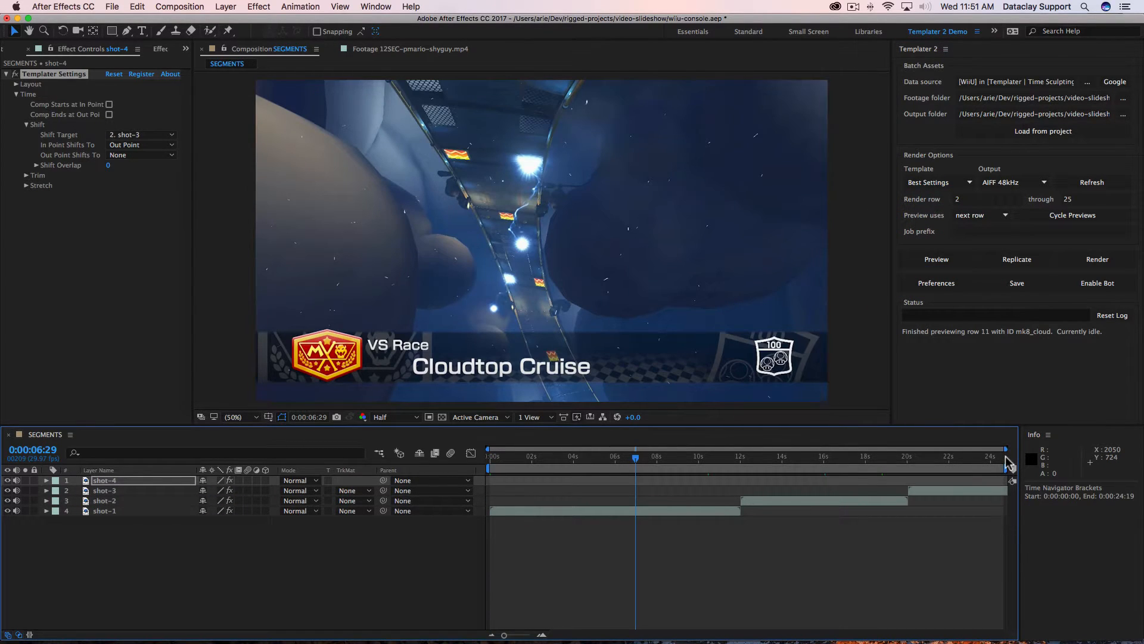
pyautogui.click(947, 262)
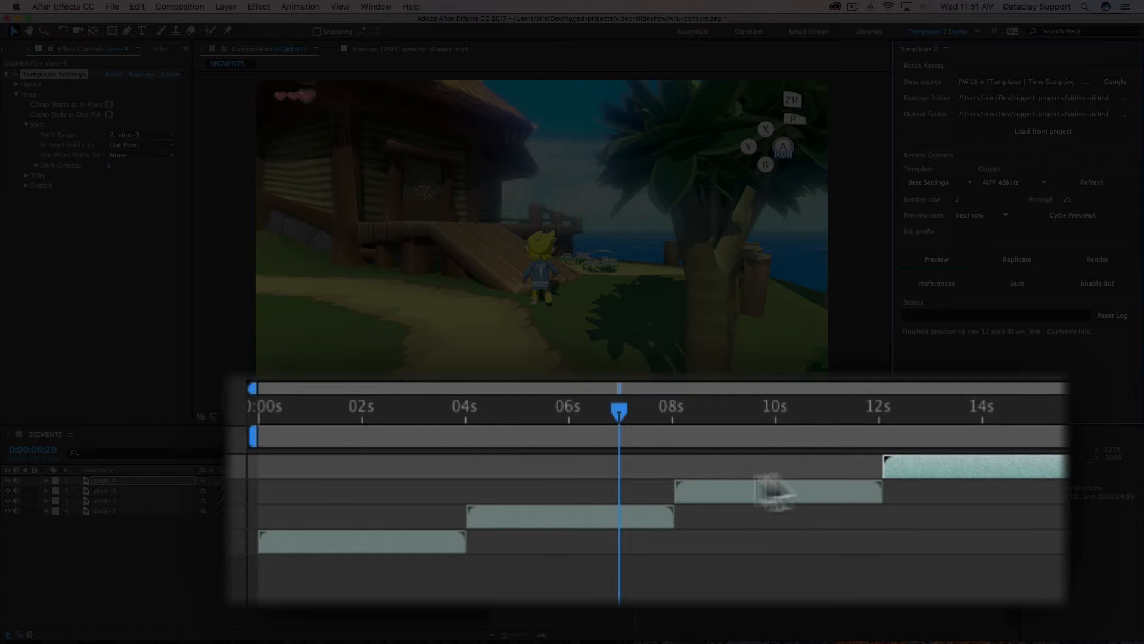
pyautogui.click(527, 524)
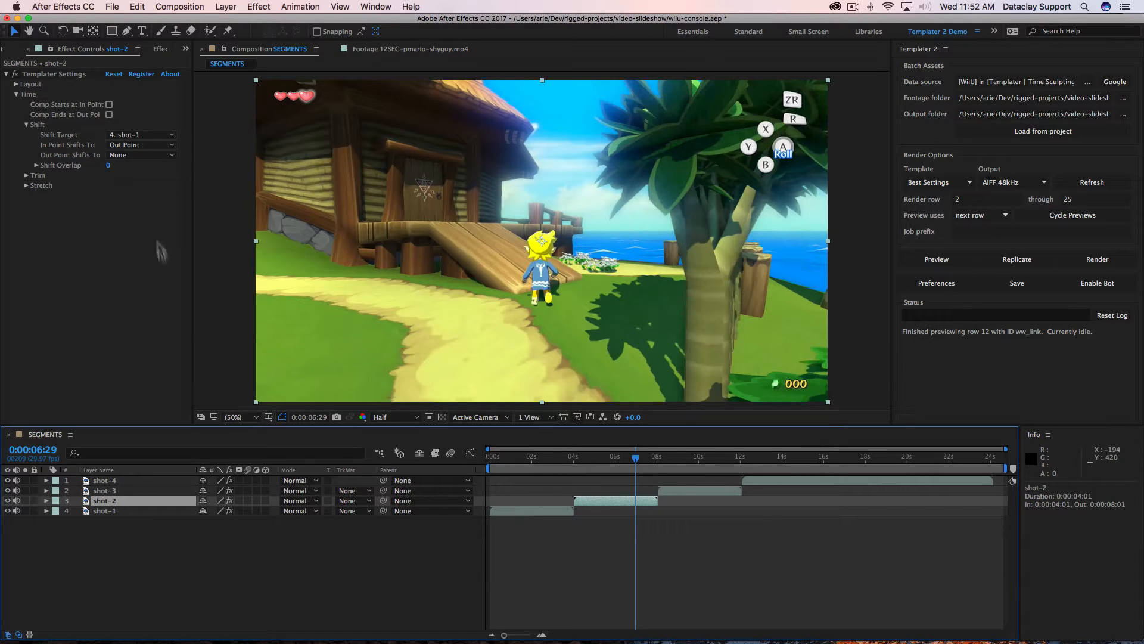
pyautogui.click(934, 260)
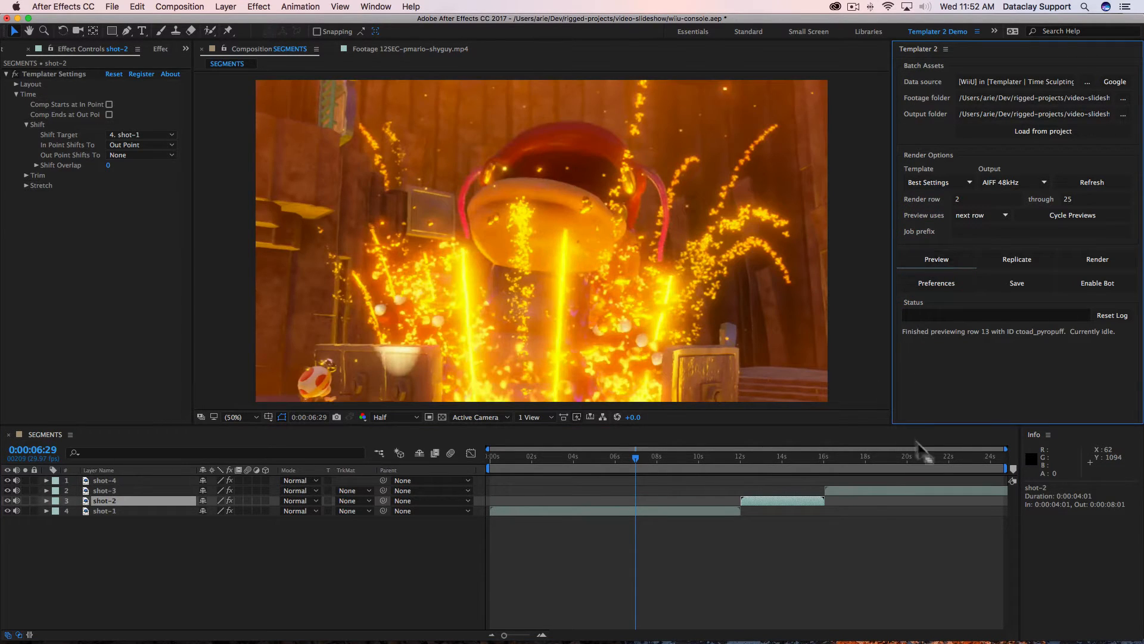
pyautogui.click(937, 260)
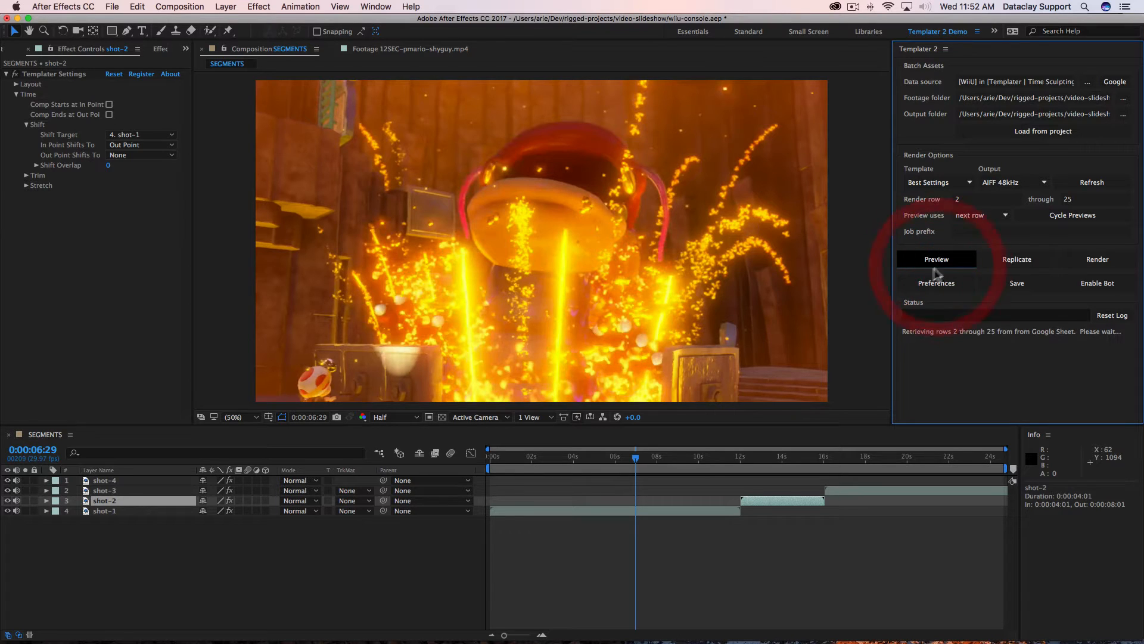
# Enable Comp Ends at Out Point in the shot-4 layer's Templater time settings and widen the effect settings to show full names.
pyautogui.click(113, 480)
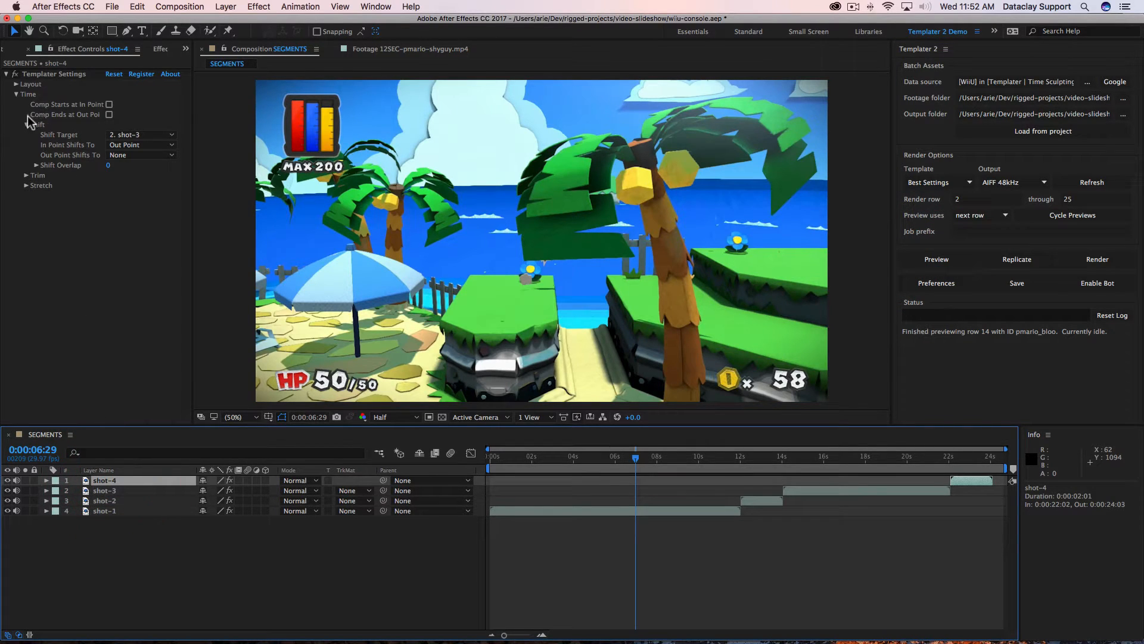
pyautogui.click(302, 116)
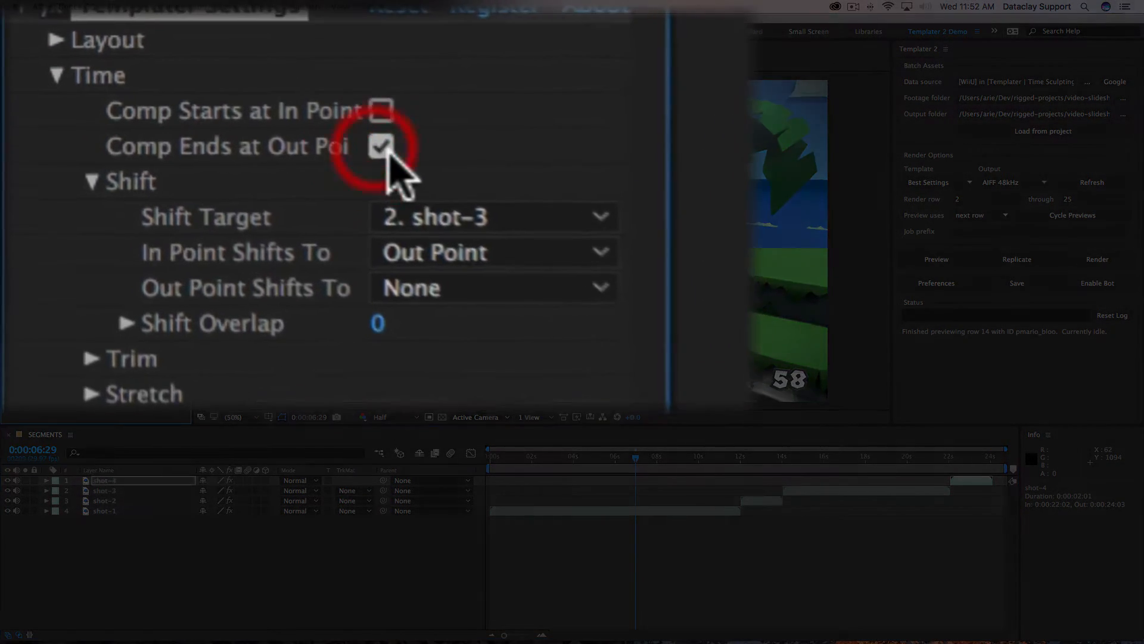
pyautogui.moveTo(773, 146); pyautogui.dragTo(843, 143)
pyautogui.click(150, 174)
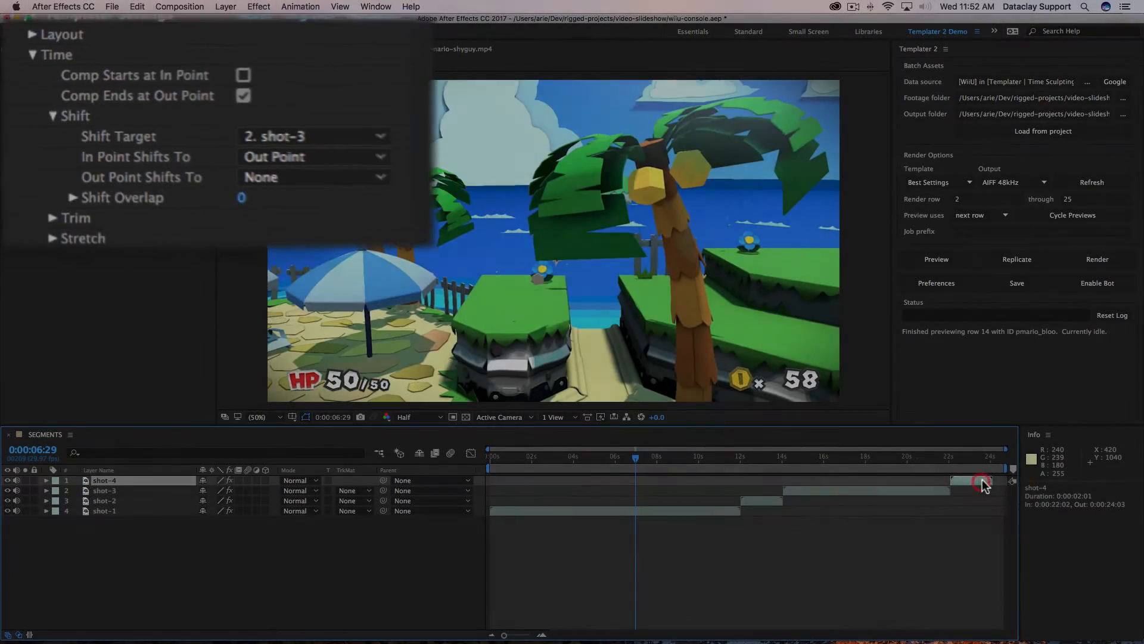
# Move the shot-4 layer earlier to start at about 0:00:17:18 and preview spreadsheet row 15.
pyautogui.moveTo(981, 480); pyautogui.dragTo(871, 481)
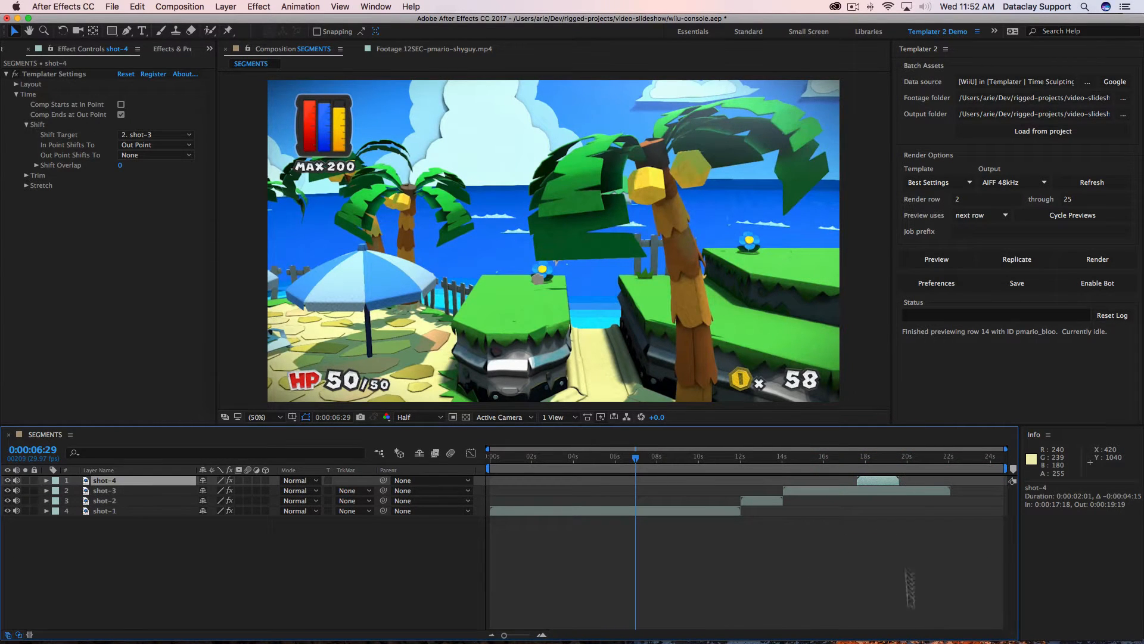
pyautogui.moveTo(884, 483); pyautogui.dragTo(920, 482)
pyautogui.click(952, 260)
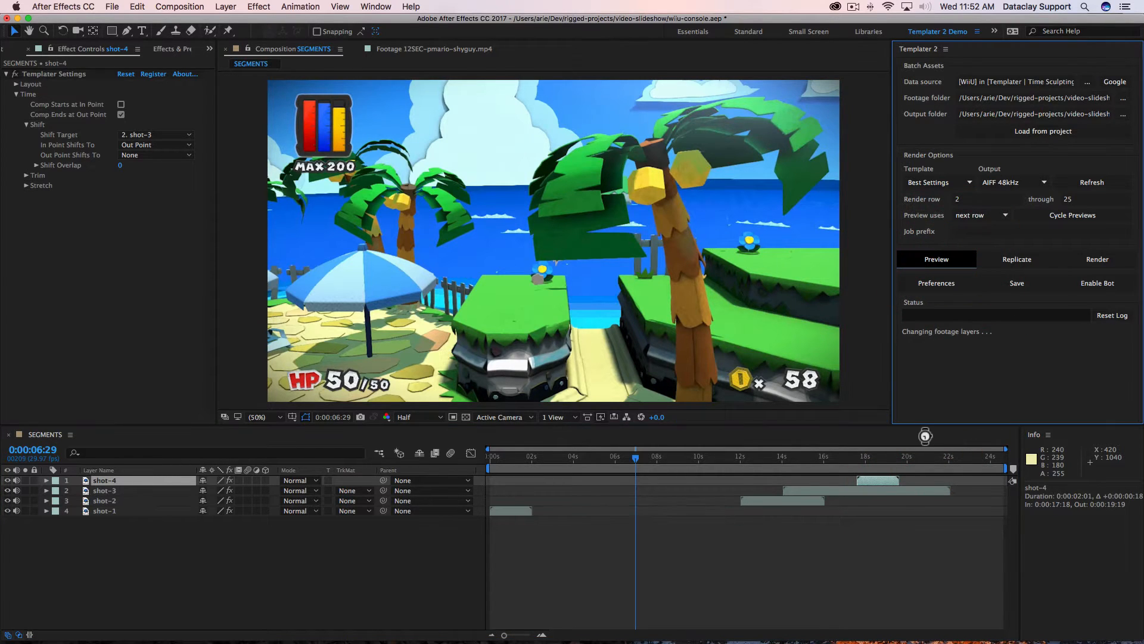
pyautogui.click(917, 467)
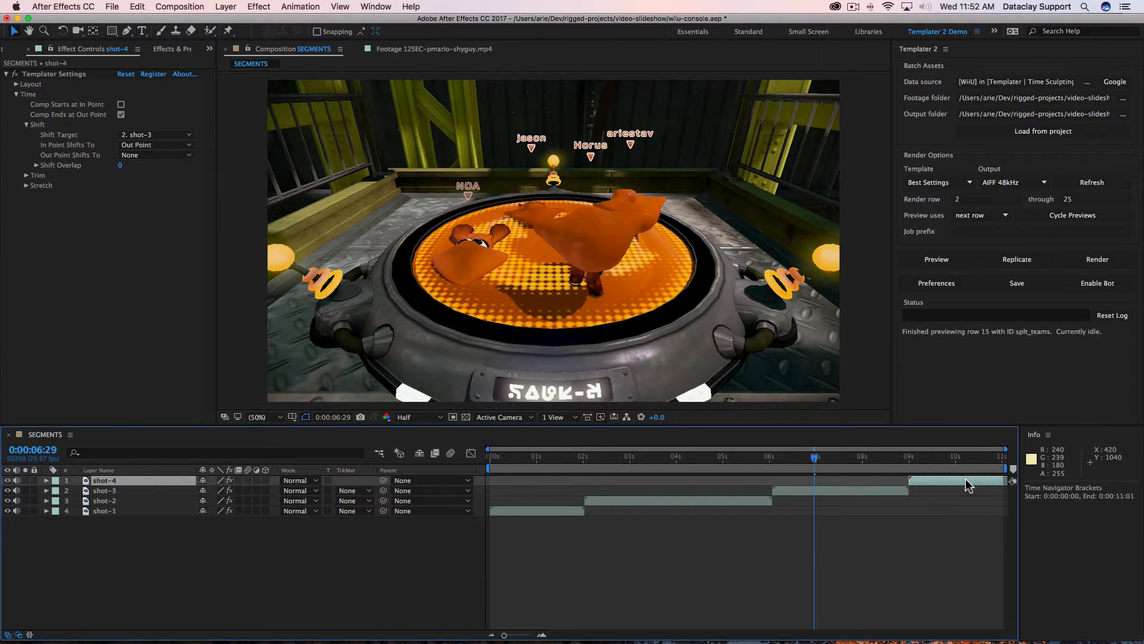
# Move the shot-4 layer to start at about 0:00:04:20 and enable Preserve End in its Templater trim settings.
pyautogui.moveTo(963, 482); pyautogui.dragTo(894, 482)
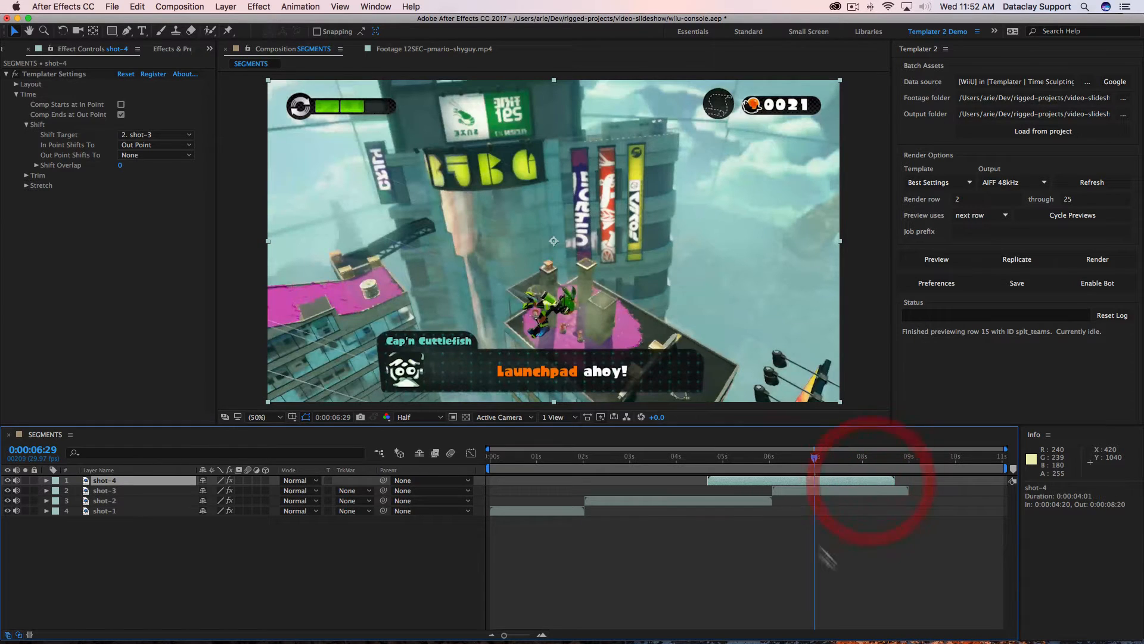
pyautogui.click(756, 481)
pyautogui.click(43, 194)
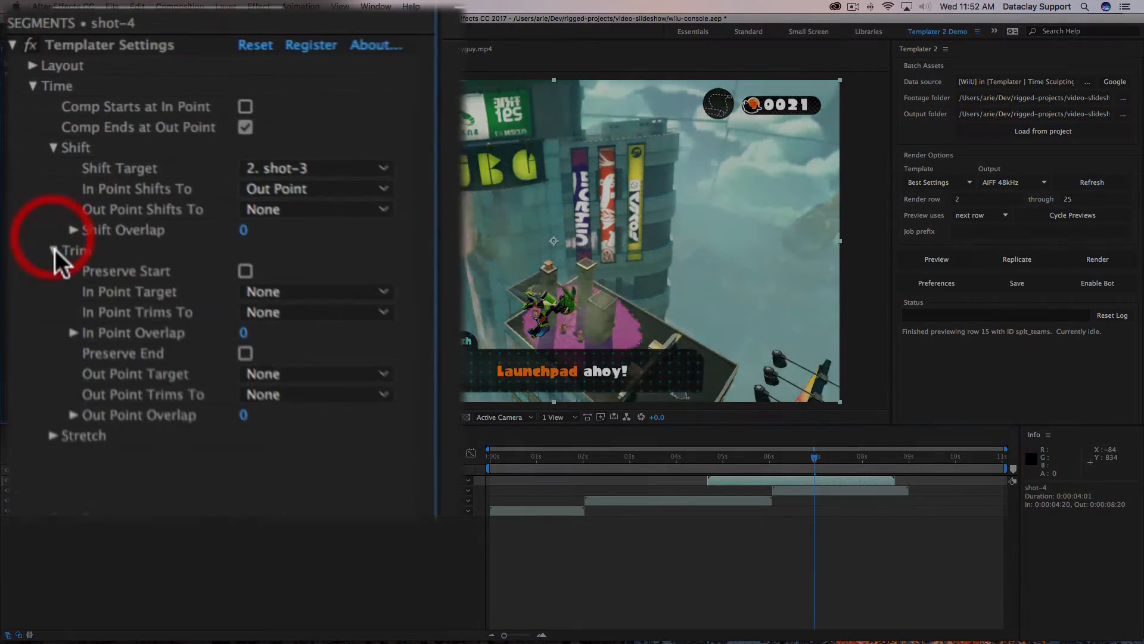
pyautogui.click(337, 487)
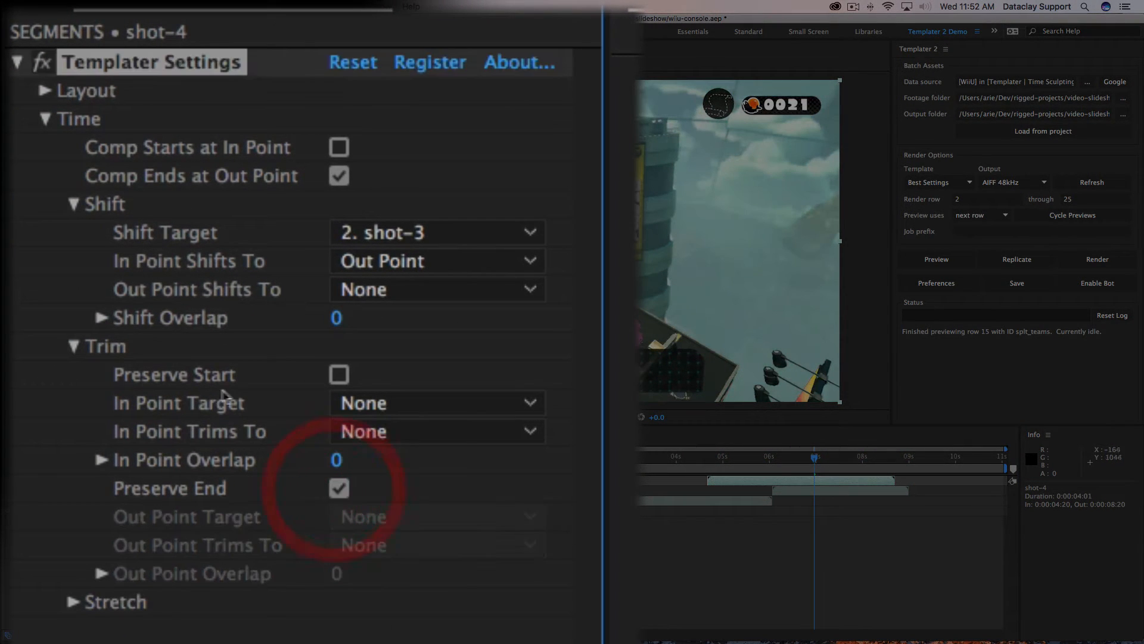
# Set the current time to 0:00:05:29 and preview spreadsheet row 16 in the SEGMENTS composition.
pyautogui.click(893, 479)
pyautogui.moveTo(893, 479); pyautogui.dragTo(949, 476)
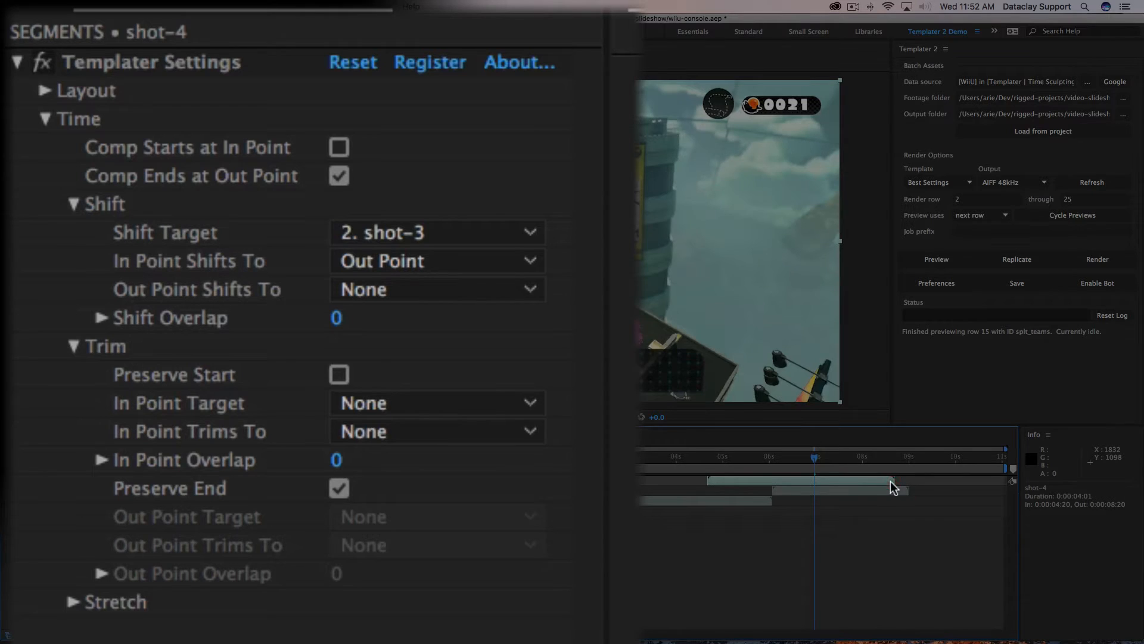
pyautogui.click(768, 458)
pyautogui.click(946, 256)
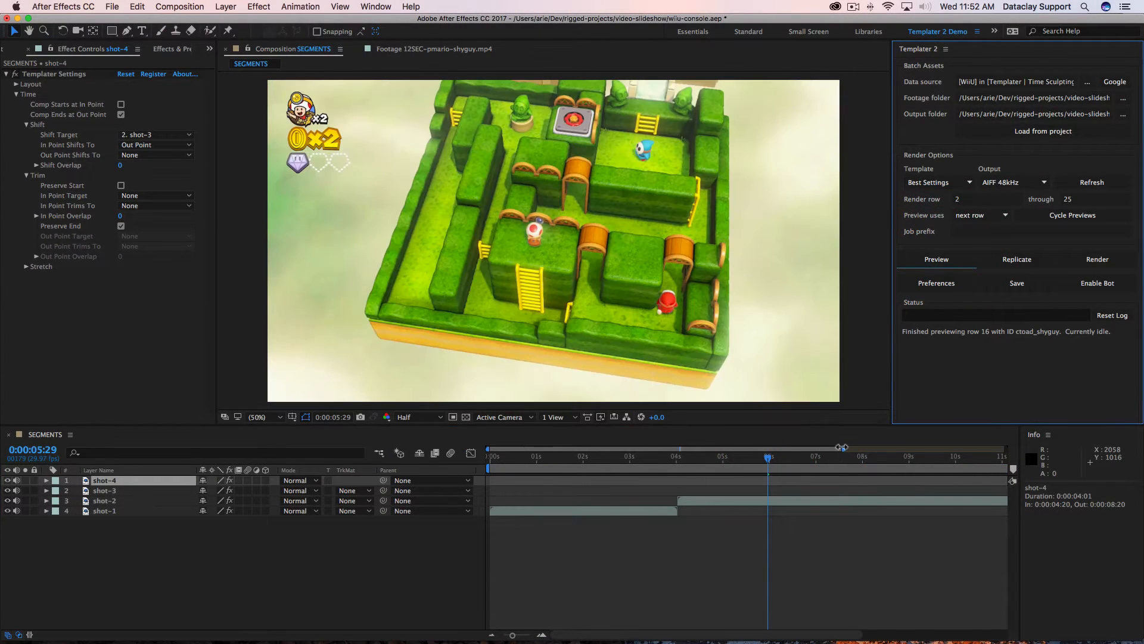
# Examine the whole previewed composition's shot sequence, checking frames at 0:00:06:08 and 0:00:15:18 and the shot-4 layer's end.
pyautogui.moveTo(841, 447); pyautogui.dragTo(1006, 448)
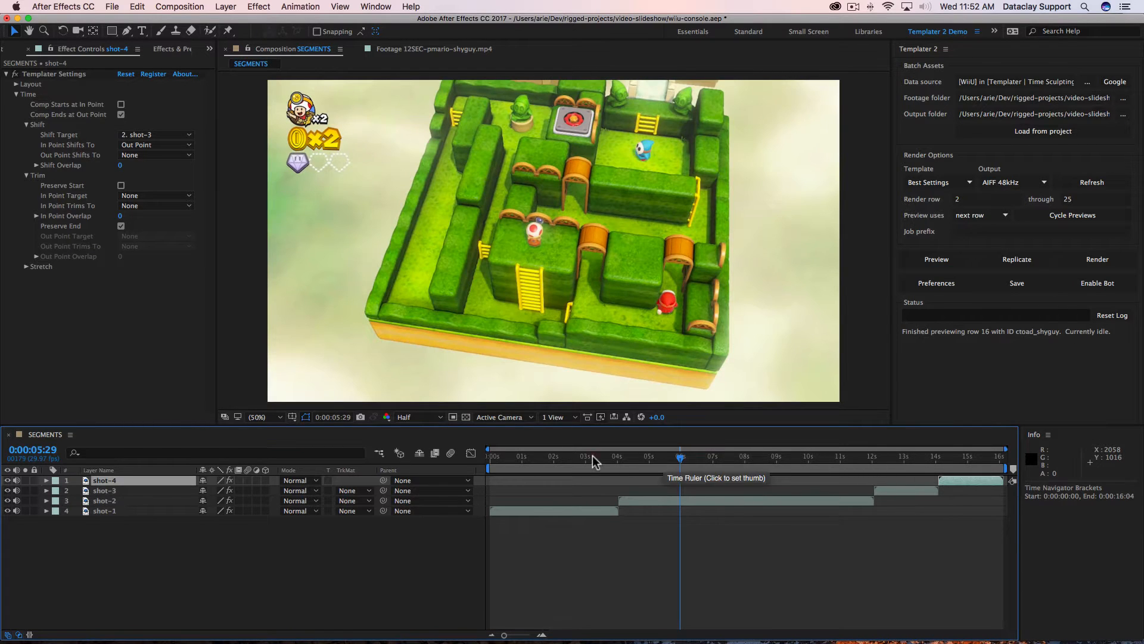
pyautogui.click(689, 456)
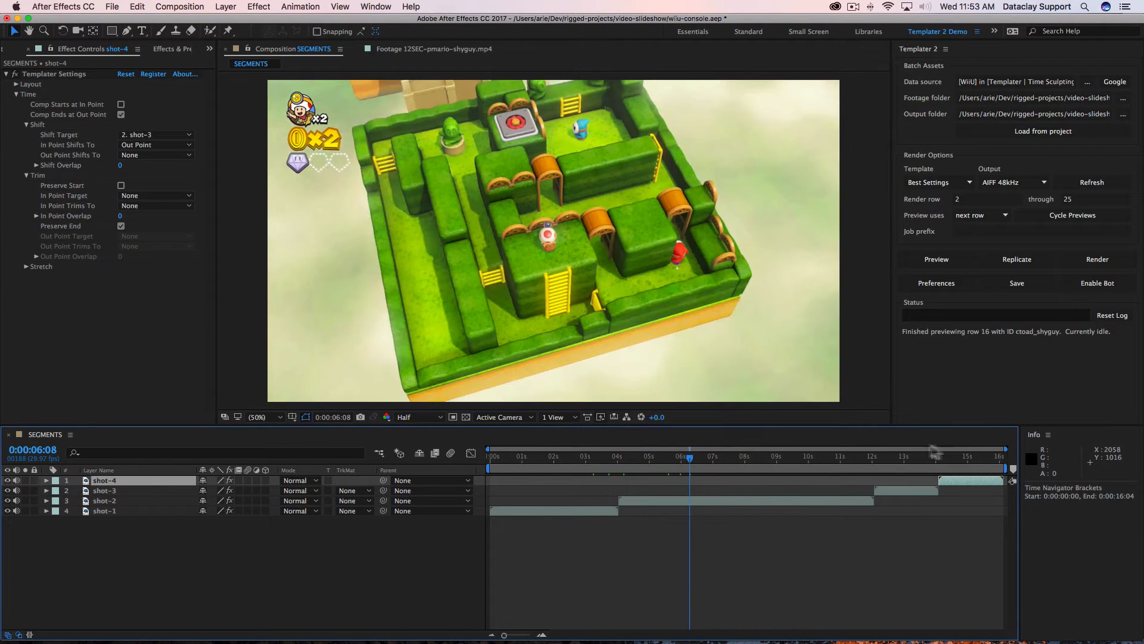
pyautogui.click(984, 456)
pyautogui.click(988, 481)
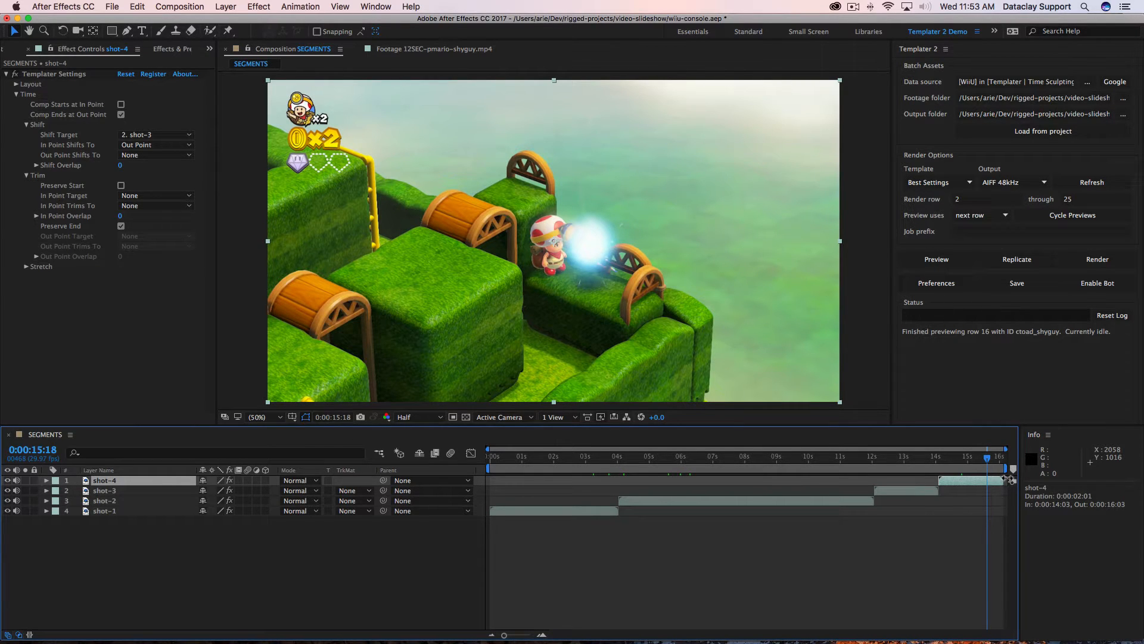
# Preview spreadsheet rows 17, 18 and 19 in the SEGMENTS composition, checking the frames at 0:00:16:03 and 0:00:07:06.
pyautogui.moveTo(997, 459); pyautogui.dragTo(1006, 459)
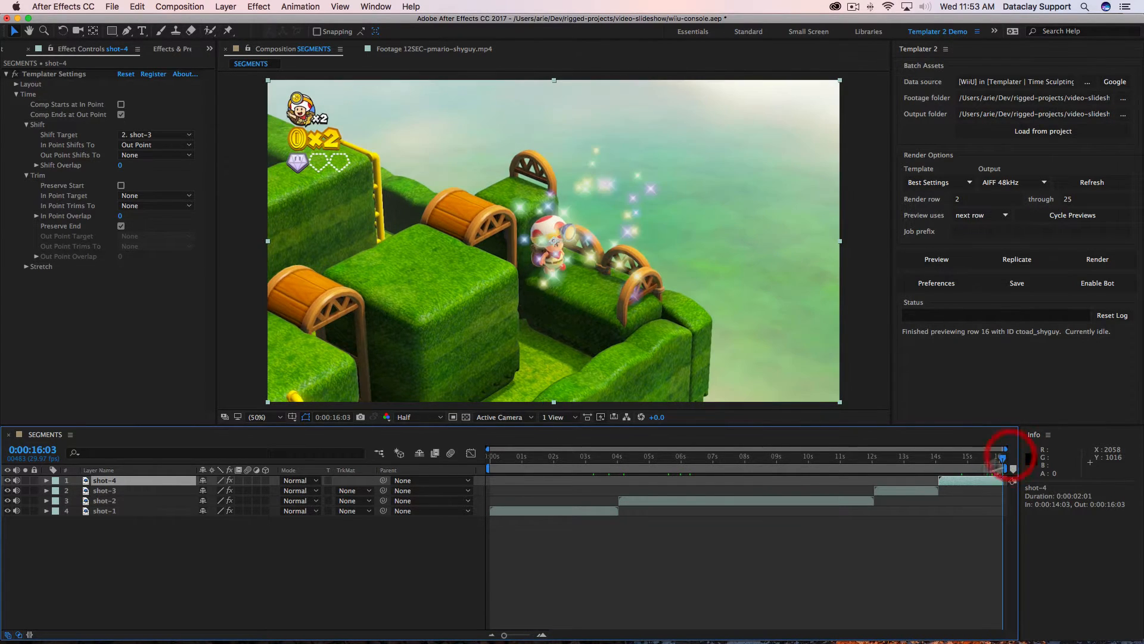
pyautogui.click(933, 260)
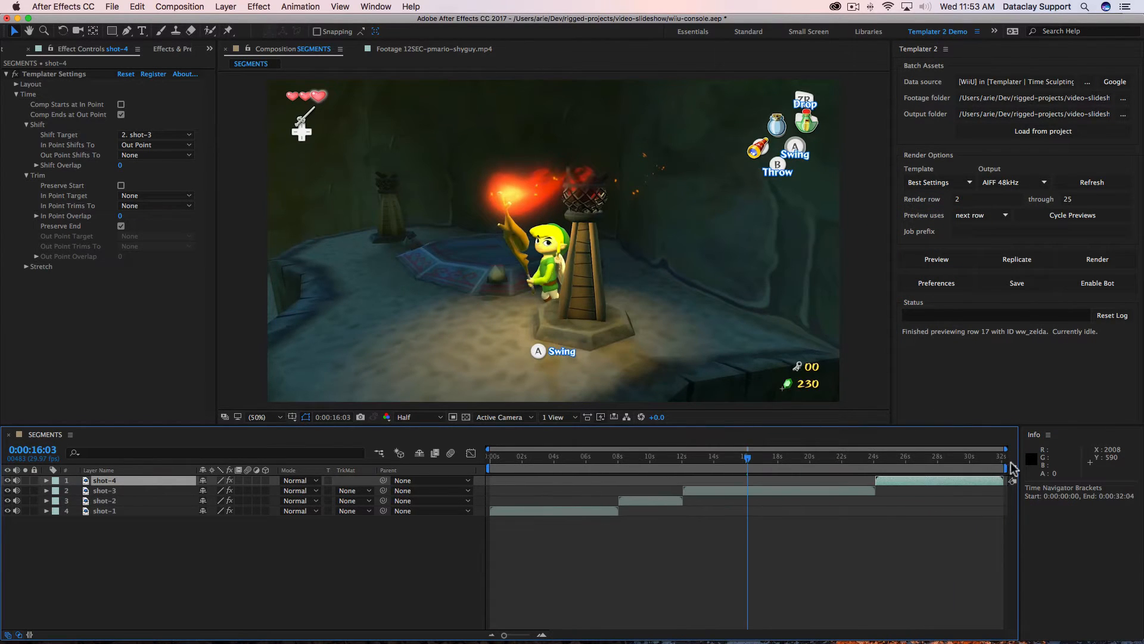
pyautogui.click(997, 460)
pyautogui.moveTo(999, 460); pyautogui.dragTo(945, 434)
pyautogui.click(947, 262)
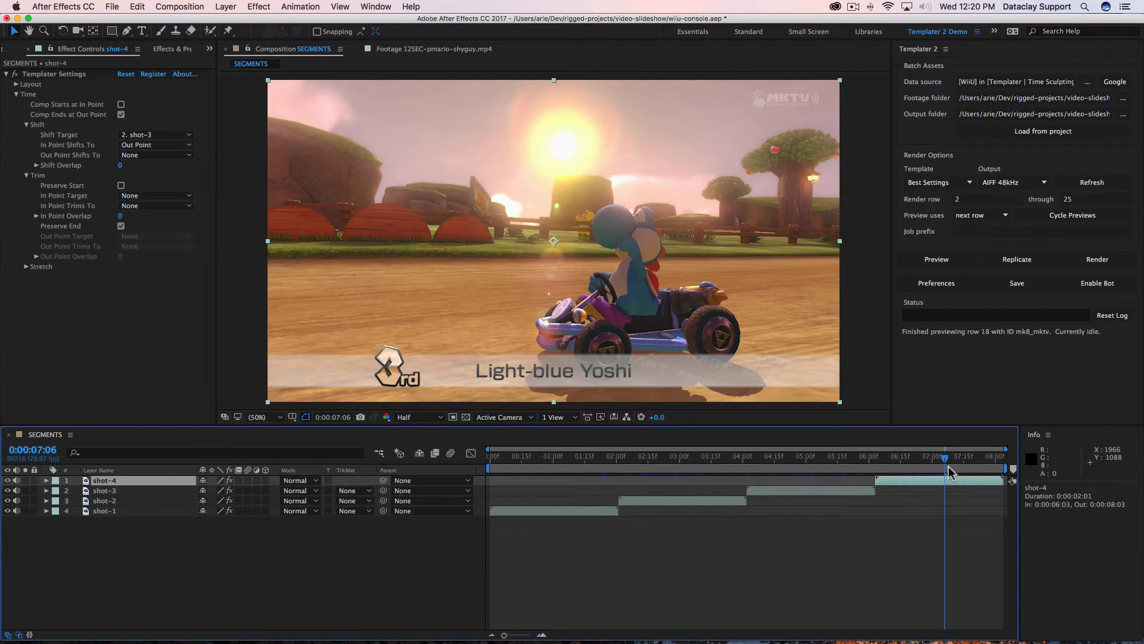
pyautogui.click(948, 262)
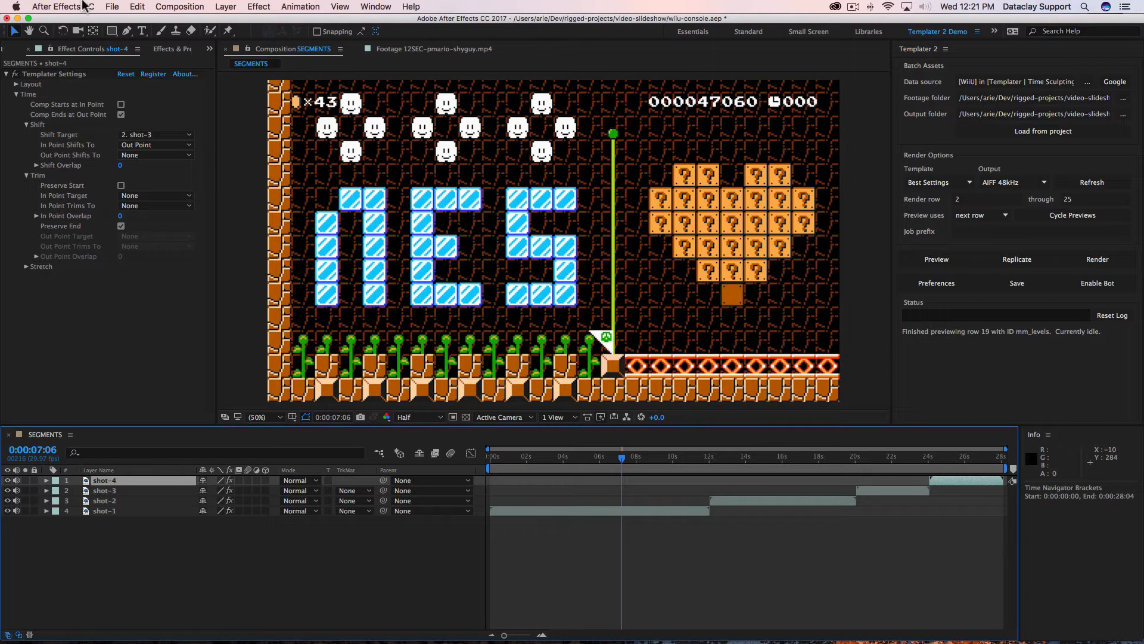
# Open Animation Composer and browse its precomps to the Text presets of Blur Style 1 in Titles & Lower Thirds.
pyautogui.click(385, 13)
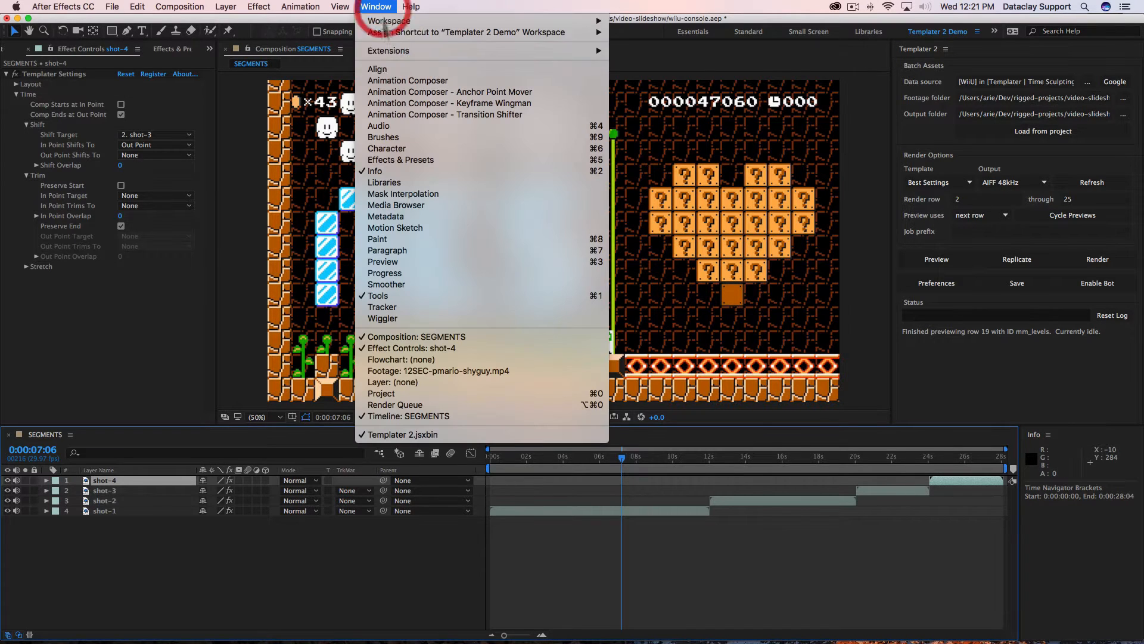
pyautogui.click(391, 80)
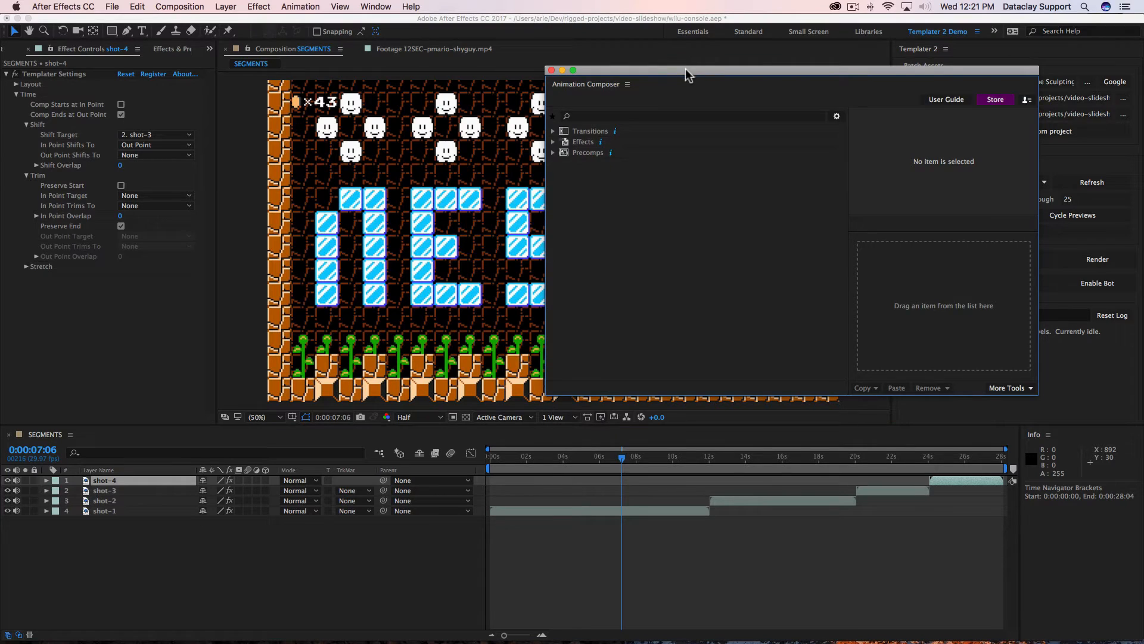
pyautogui.moveTo(676, 64); pyautogui.dragTo(556, 63)
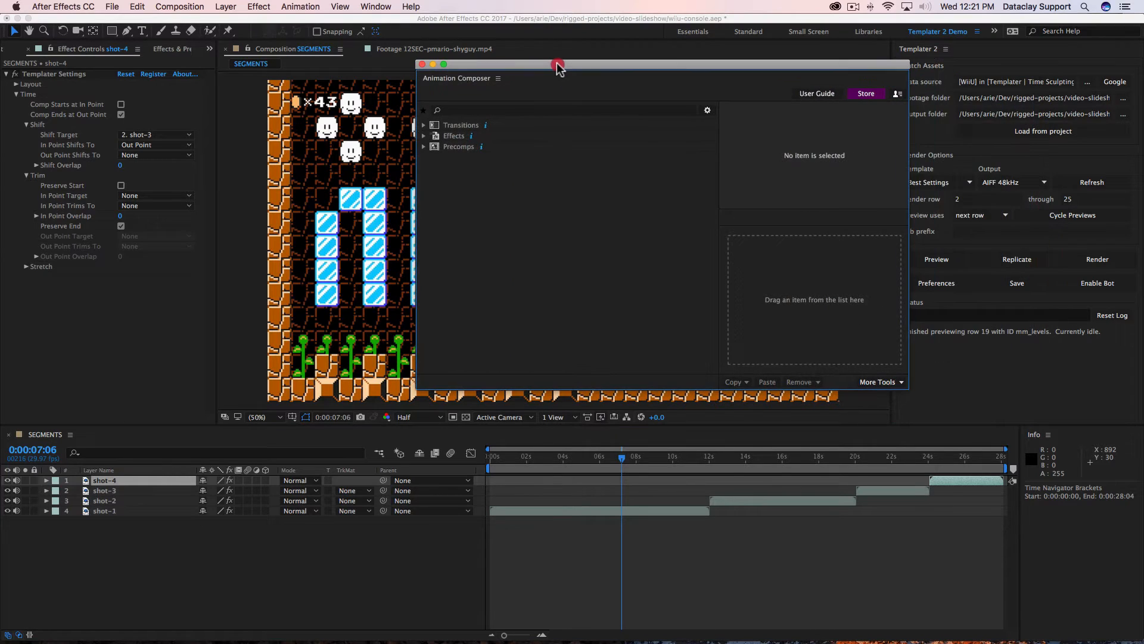
pyautogui.click(424, 146)
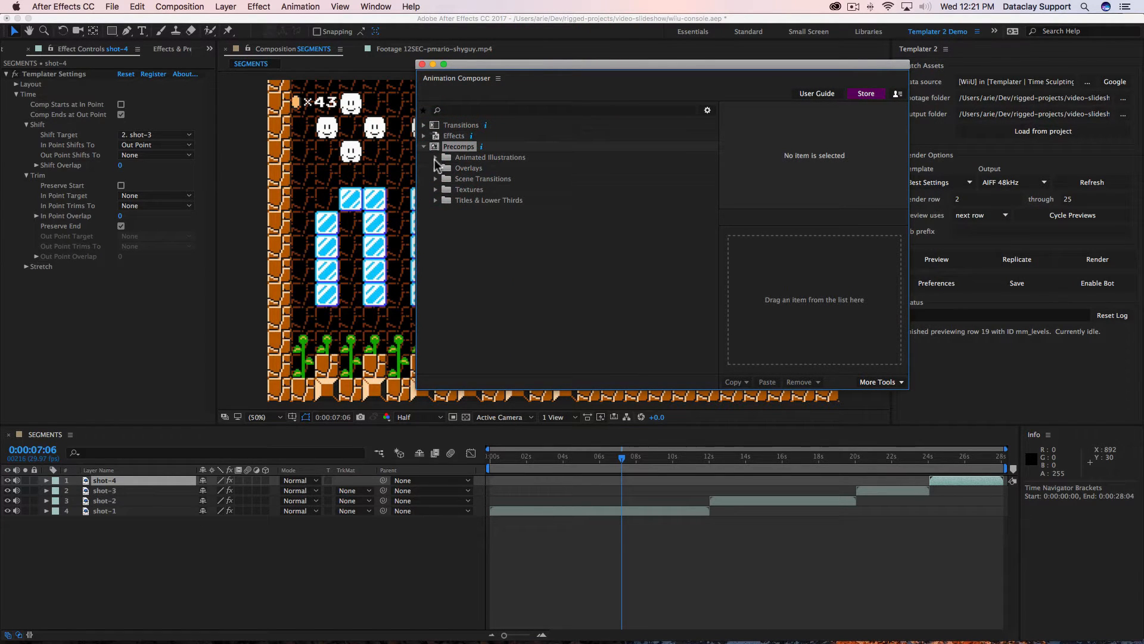
pyautogui.click(435, 201)
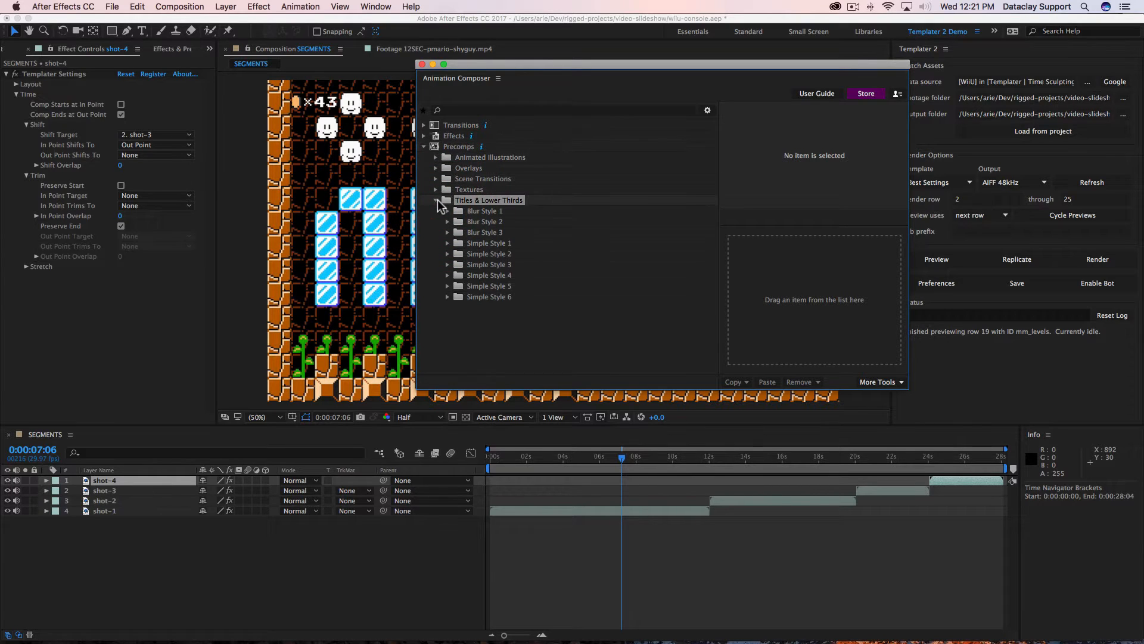
pyautogui.click(448, 211)
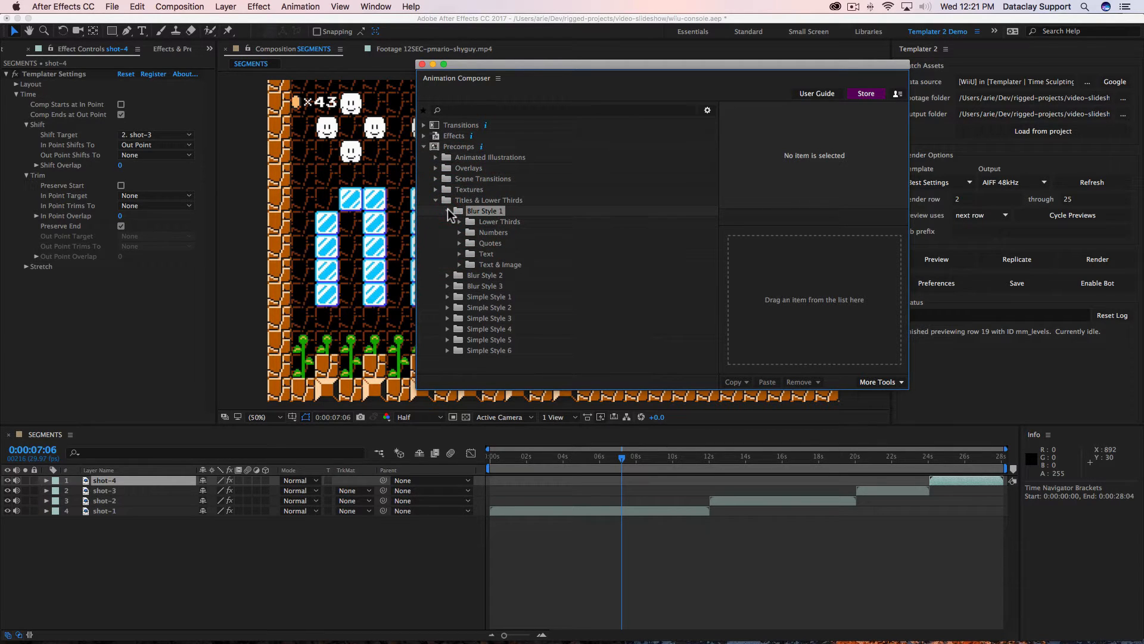
pyautogui.click(461, 254)
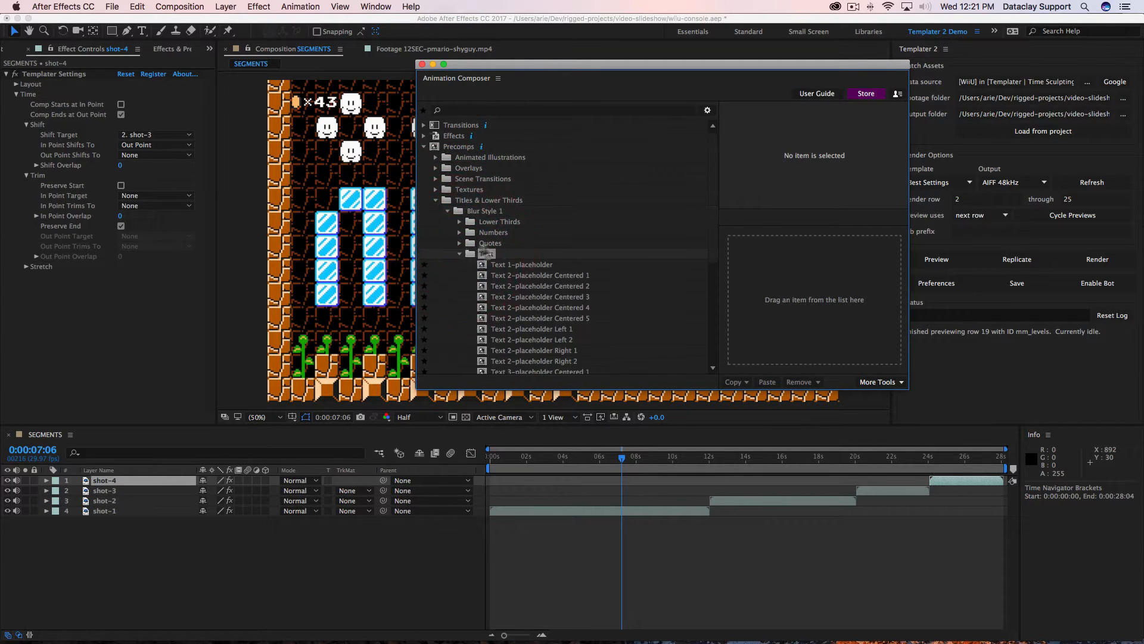
# Add the Text 3-placeholder Left precomp to the SEGMENTS composition around 0:00:07:06 and close Animation Composer.
pyautogui.scroll(-5, 527, 248)
pyautogui.scroll(-1, 527, 248)
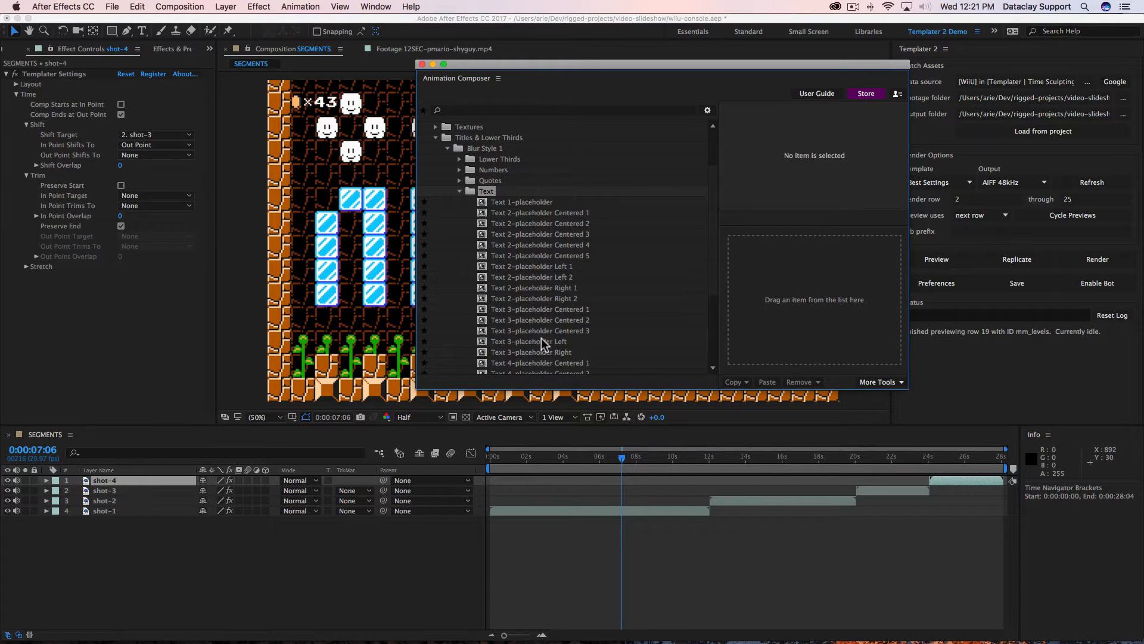
pyautogui.click(541, 341)
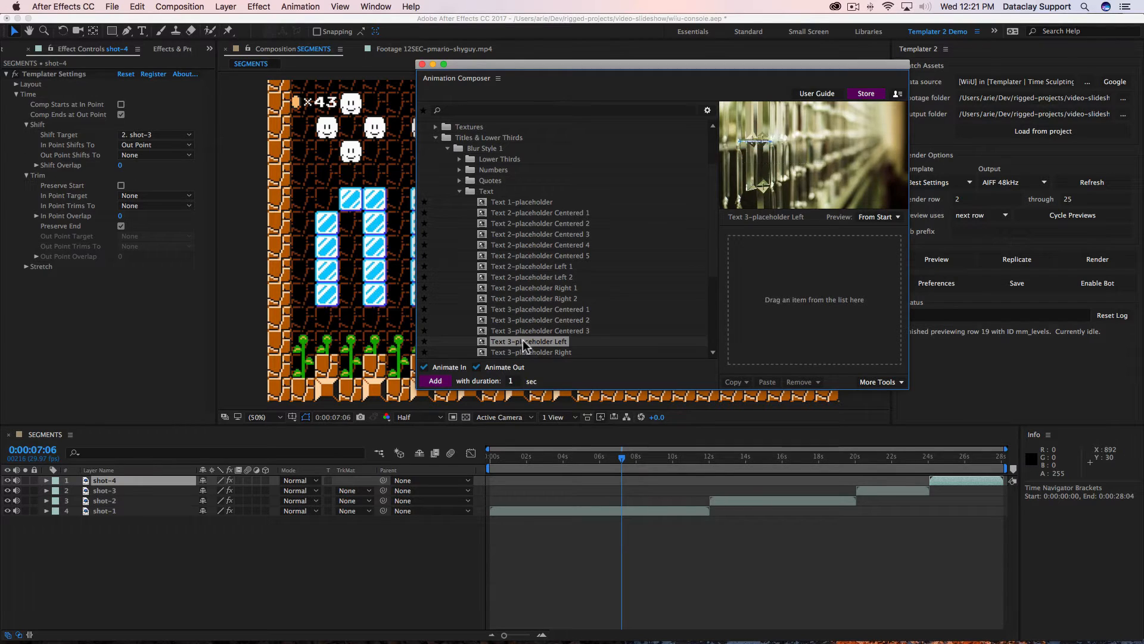
pyautogui.moveTo(524, 341); pyautogui.dragTo(842, 280)
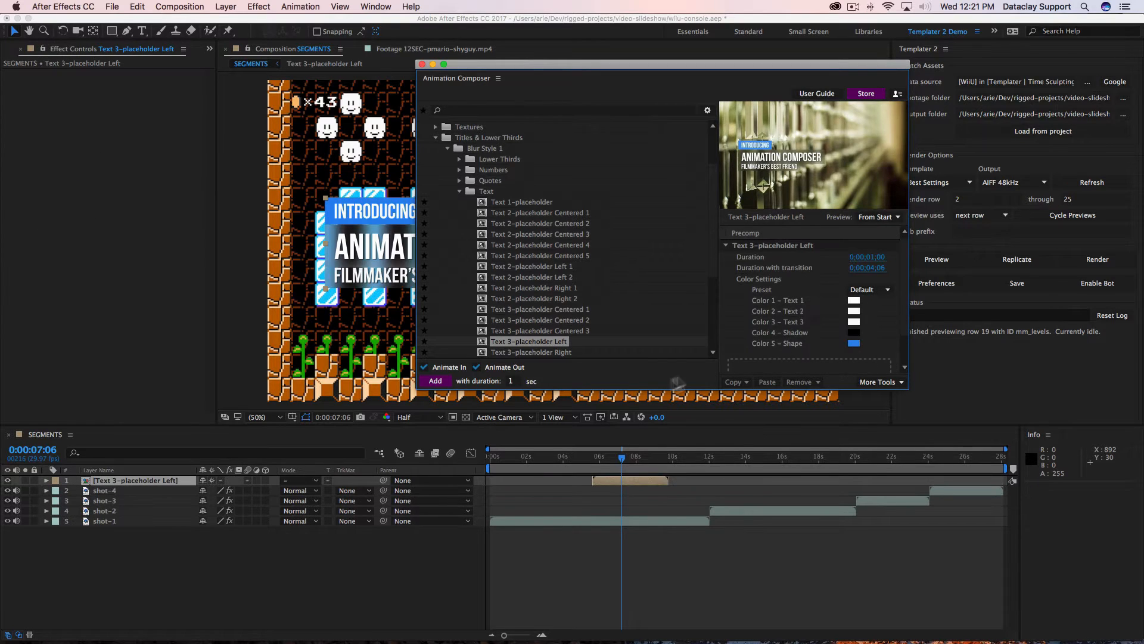
pyautogui.click(422, 64)
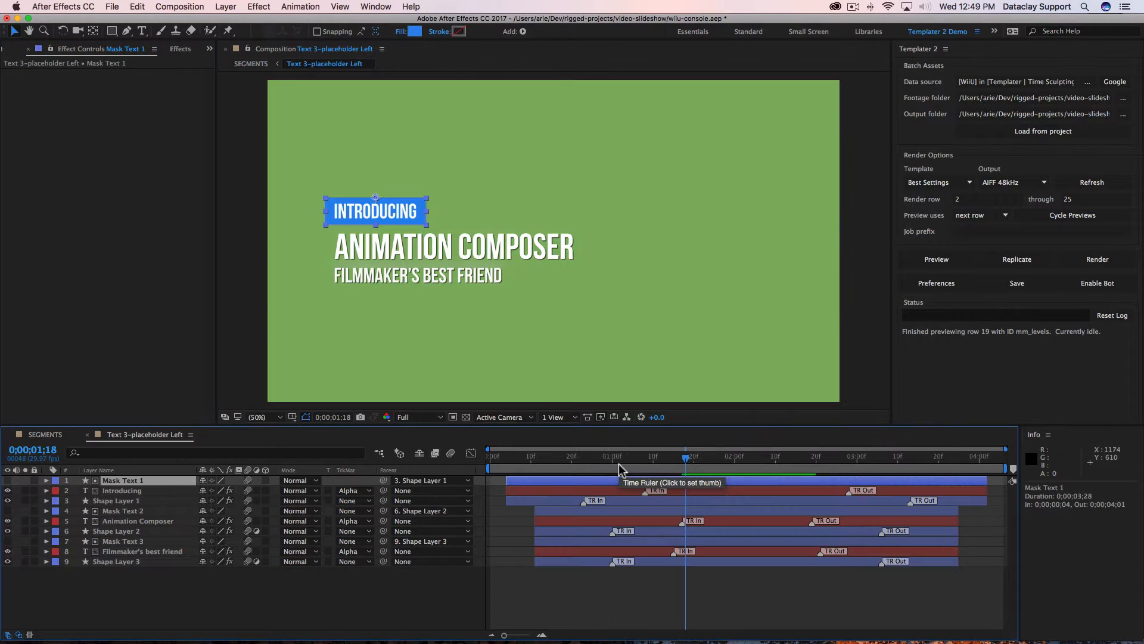
# Apply the Templater Settings effect to the Introducing, Animation Composer and Filmmaker's best friend text layers in the title precomp.
pyautogui.click(119, 481)
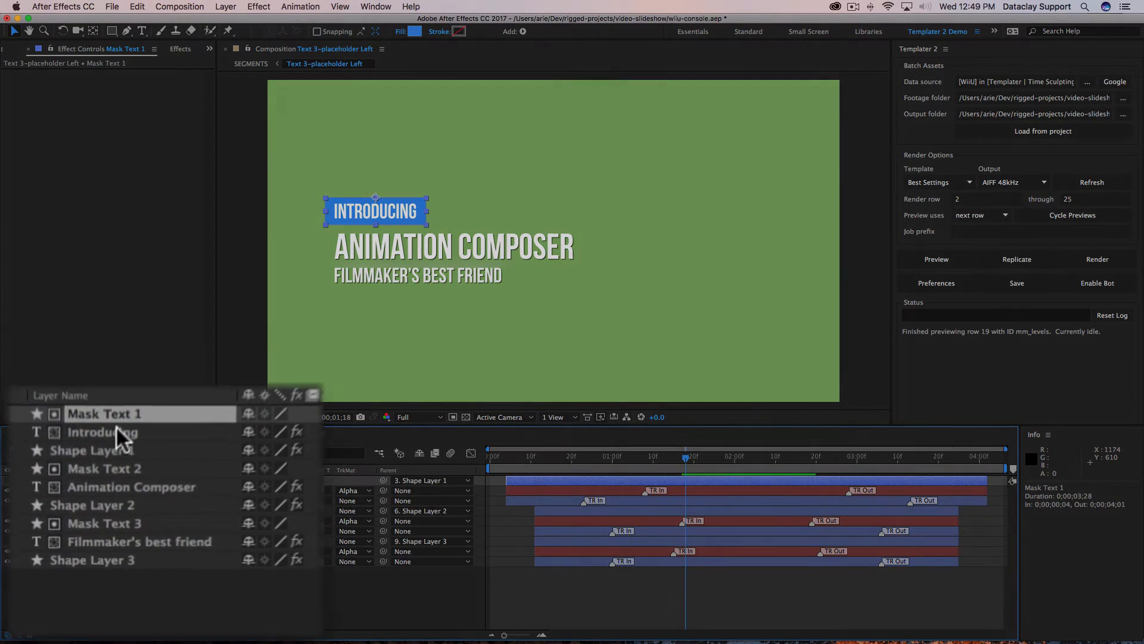
pyautogui.click(119, 477)
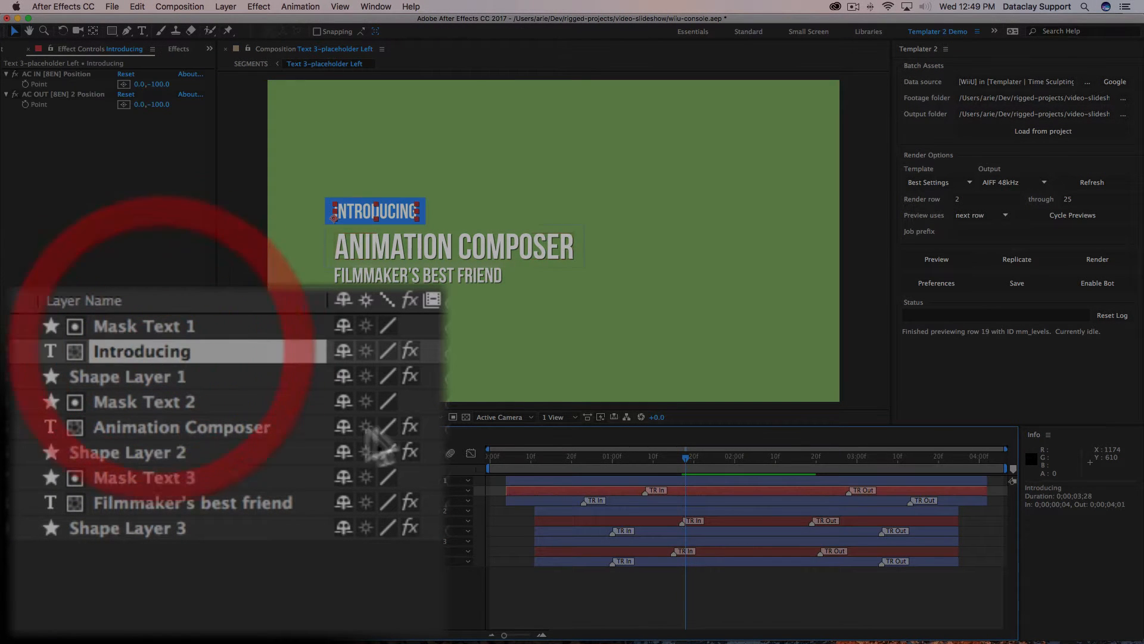
pyautogui.keyDown('super'); pyautogui.click(166, 433); pyautogui.keyUp('super')
pyautogui.keyDown('super'); pyautogui.click(134, 502); pyautogui.keyUp('super')
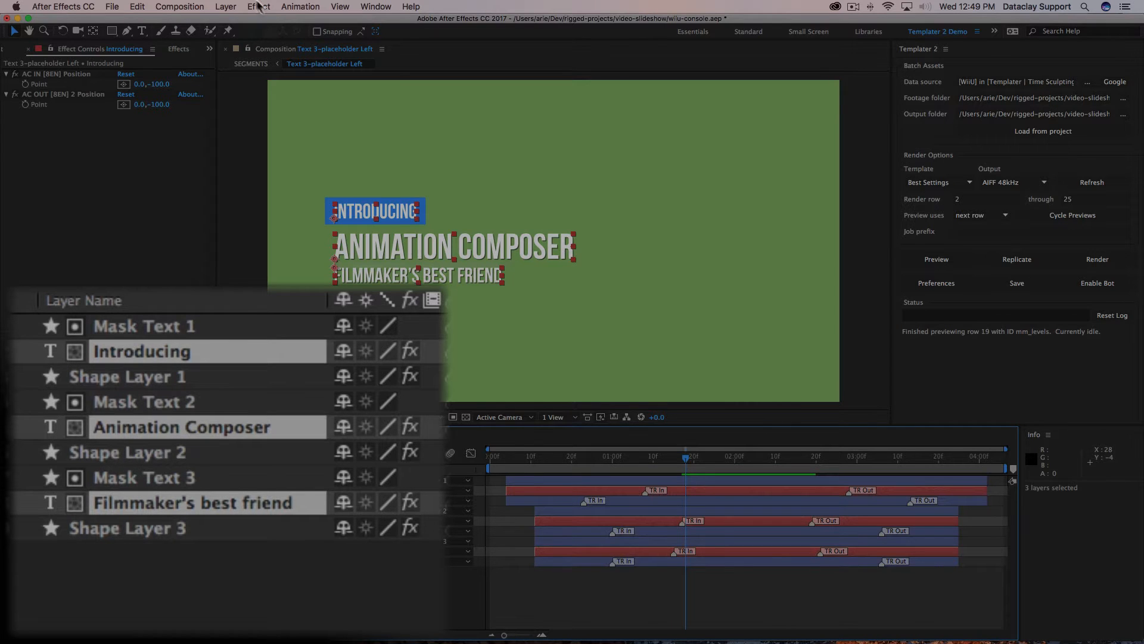
pyautogui.click(259, 7)
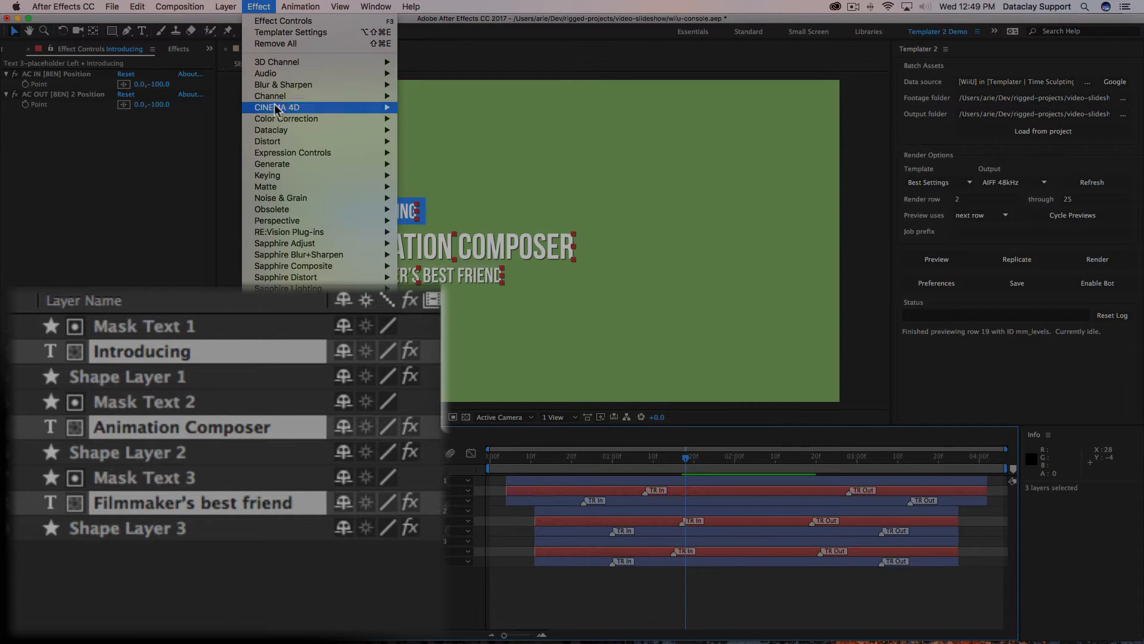
pyautogui.moveTo(357, 130)
pyautogui.click(422, 132)
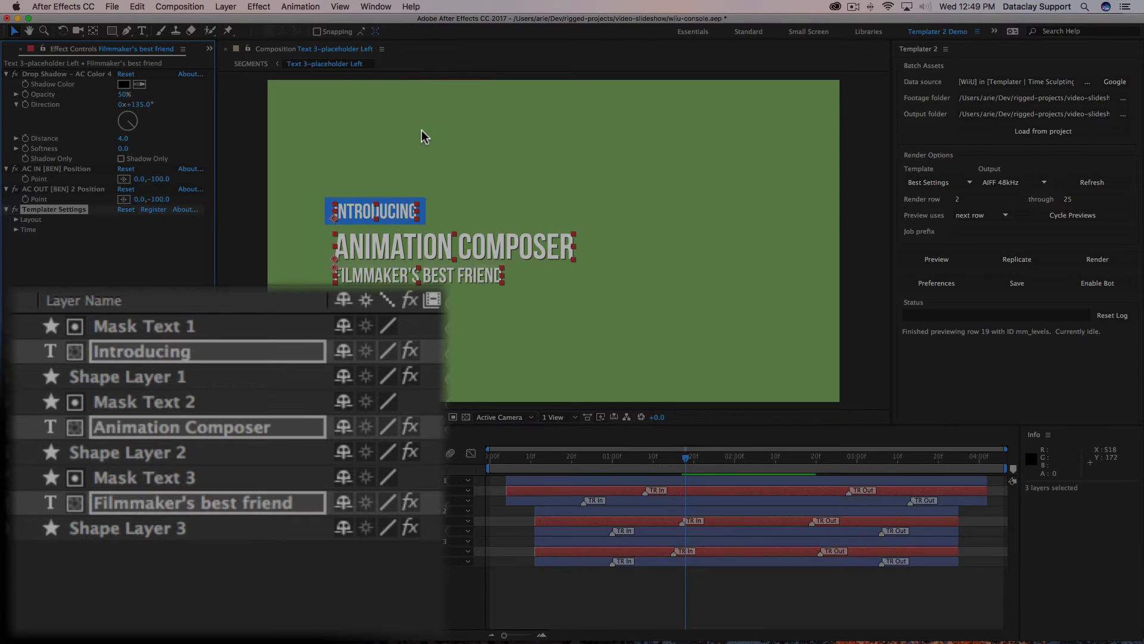
pyautogui.click(254, 610)
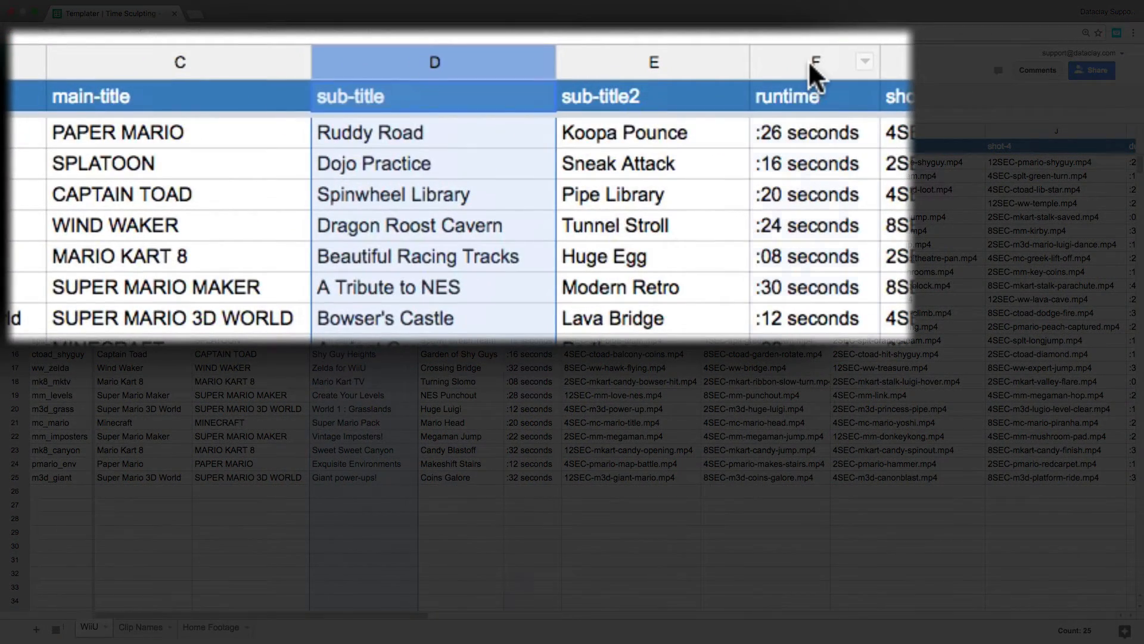
# Switch to the Google spreadsheet and examine the runtime, main-title and sub-title columns that hold the title text.
pyautogui.click(813, 62)
pyautogui.click(150, 60)
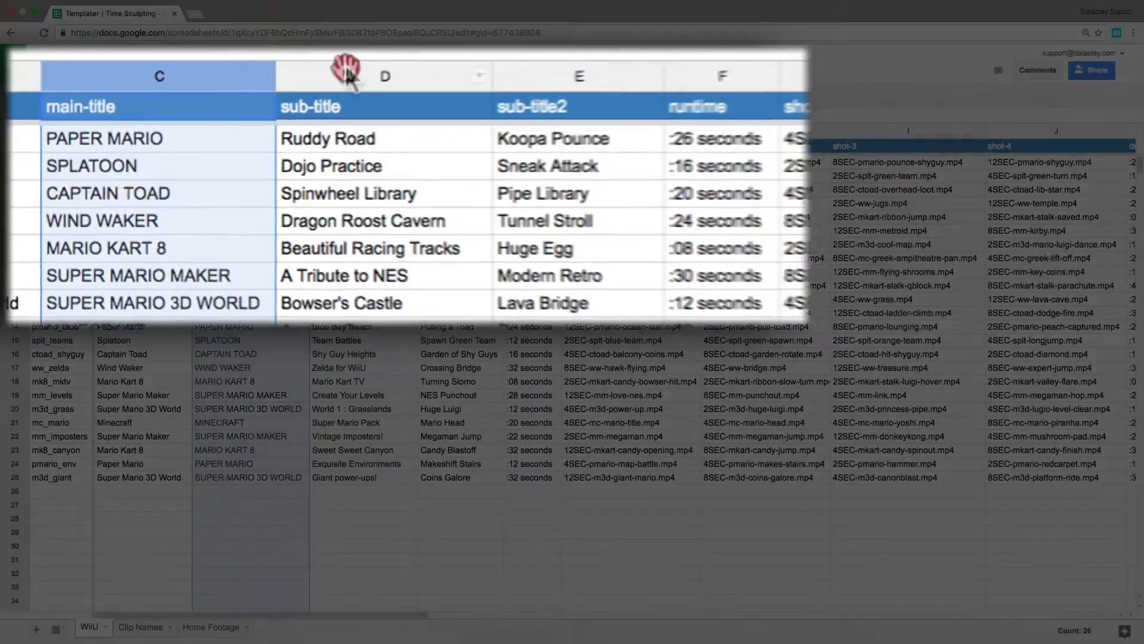
pyautogui.click(334, 62)
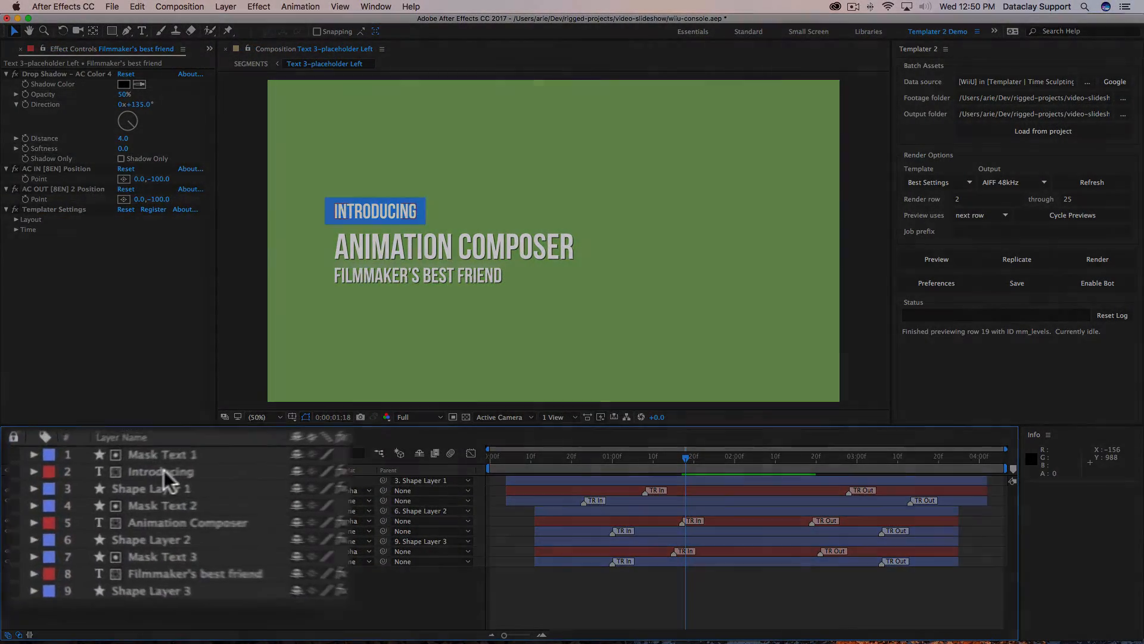
# Rename the Introducing text layer in the After Effects title precomp as runtime, matching its spreadsheet column.
pyautogui.click(163, 471)
pyautogui.press('Return')
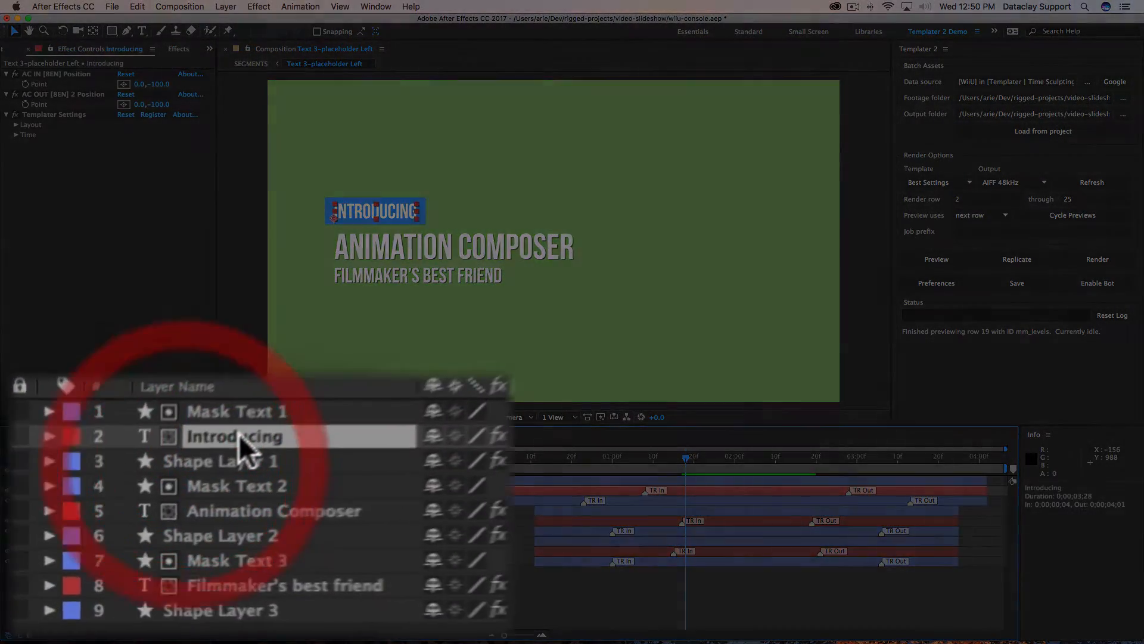
pyautogui.write('runtime')
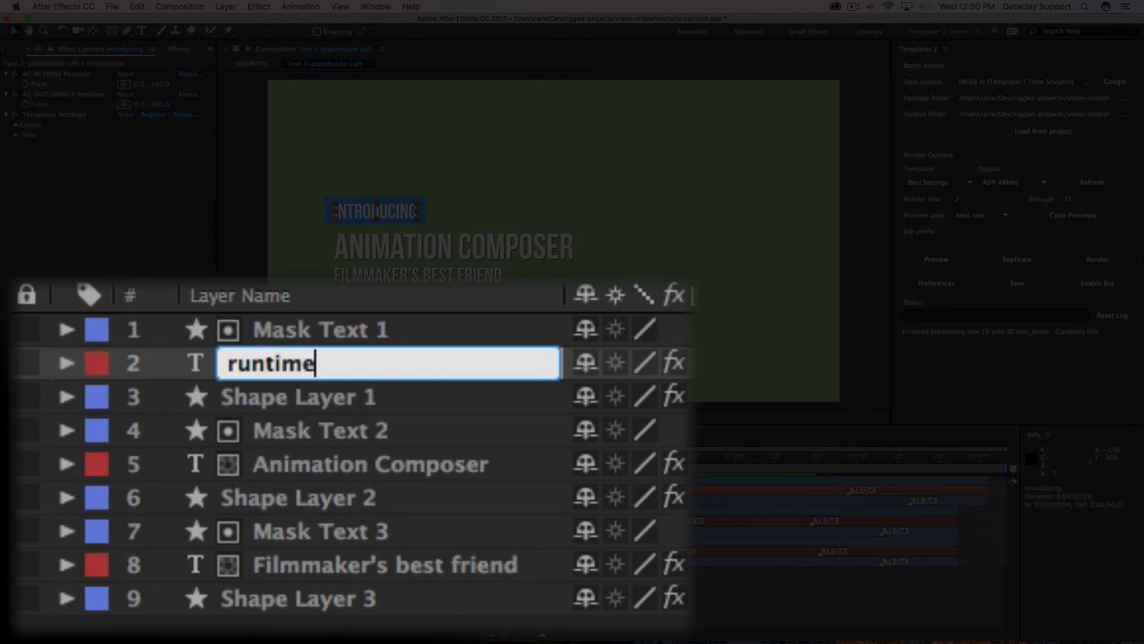
pyautogui.press('Return')
# Rename the Animation Composer text layer as main-title.
pyautogui.click(350, 463)
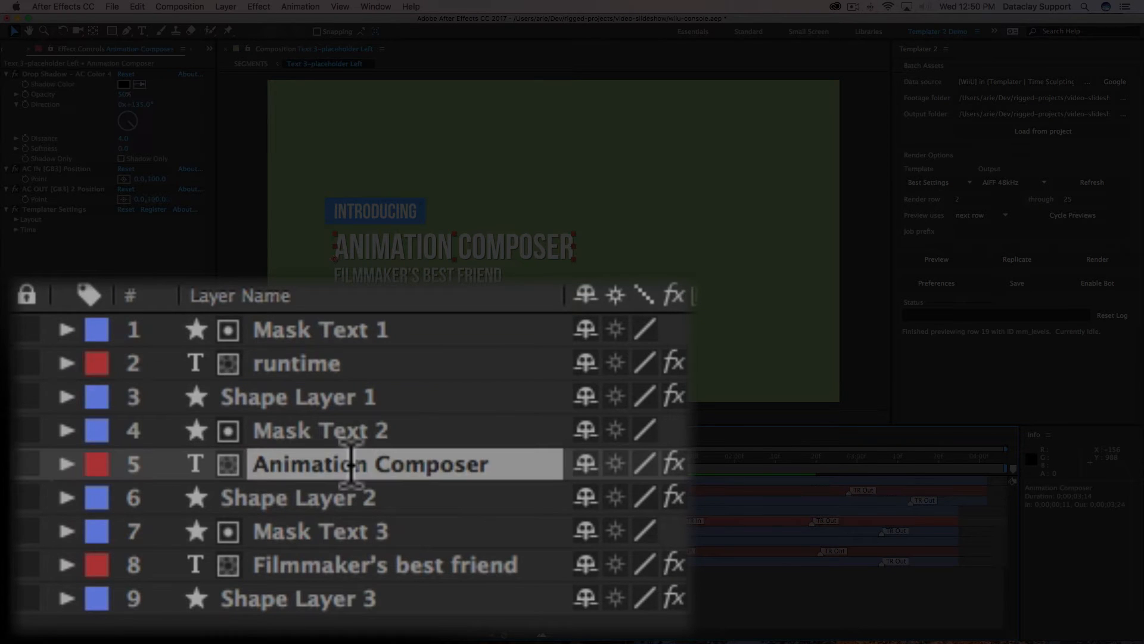
pyautogui.press('Return')
pyautogui.write('main-title')
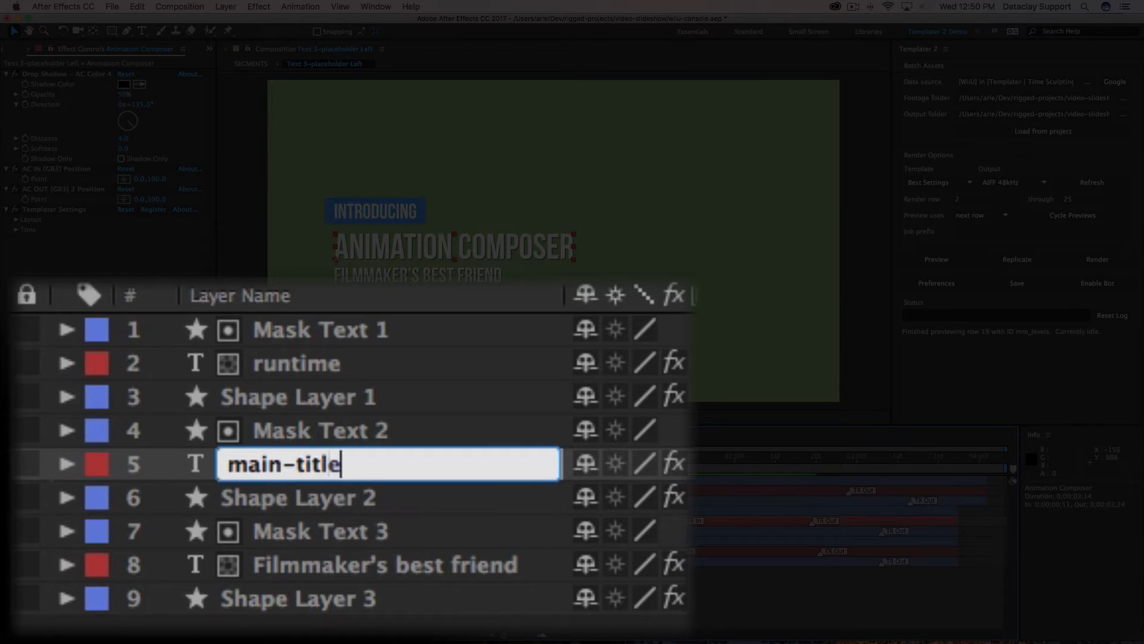
pyautogui.press('Return')
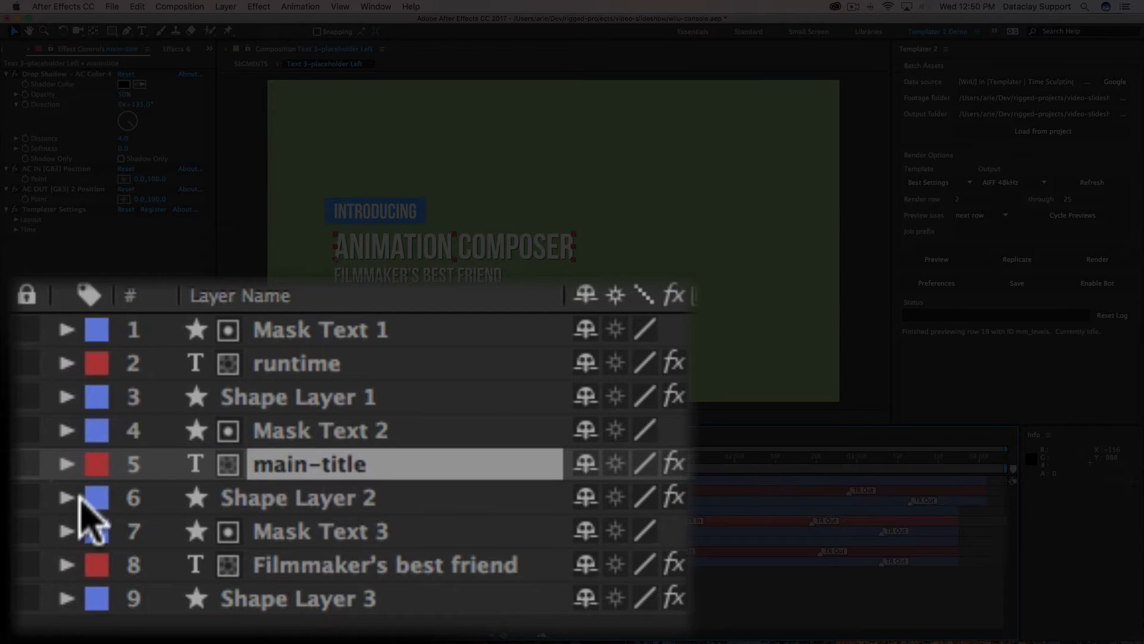
# Rename the Filmmaker's best friend text layer as sub-title.
pyautogui.click(361, 567)
pyautogui.press('Return')
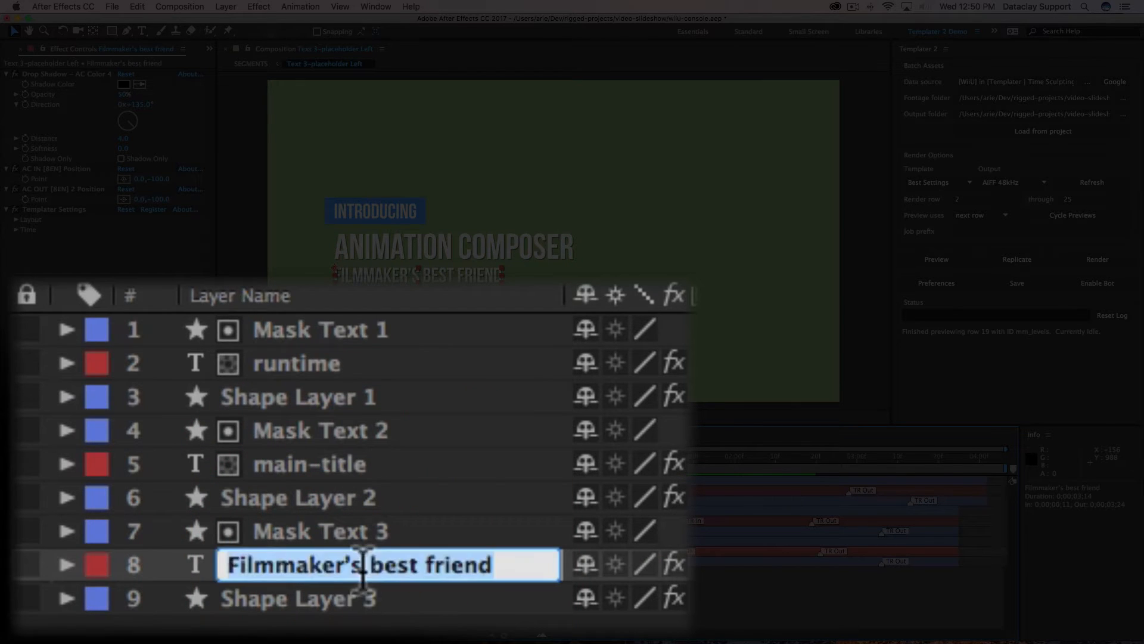
pyautogui.write('sub-title')
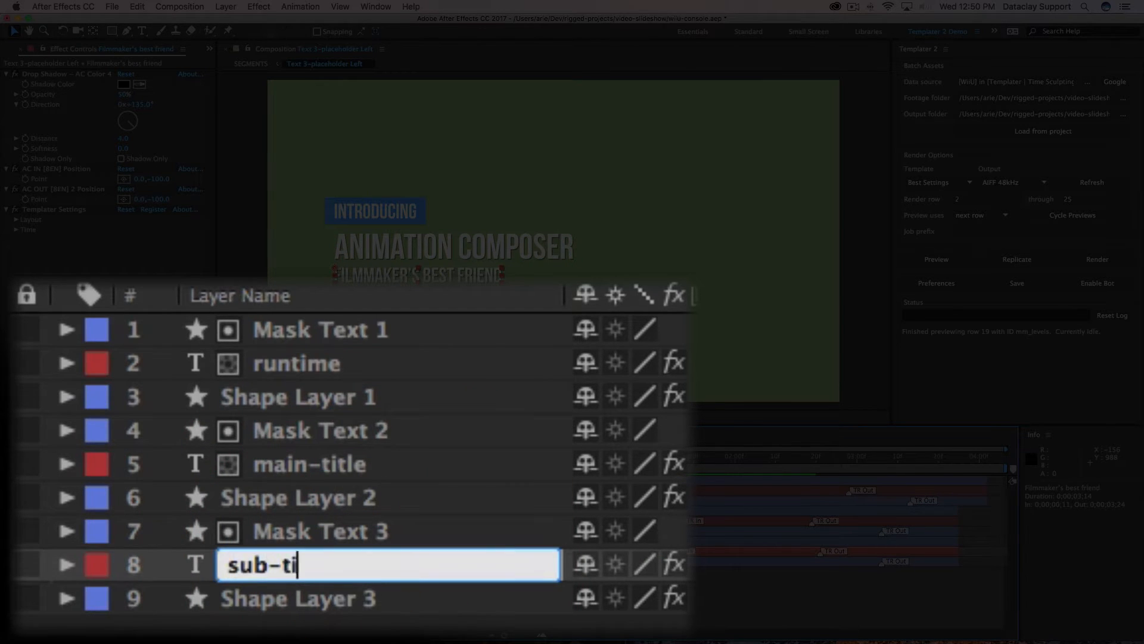
pyautogui.press('Return')
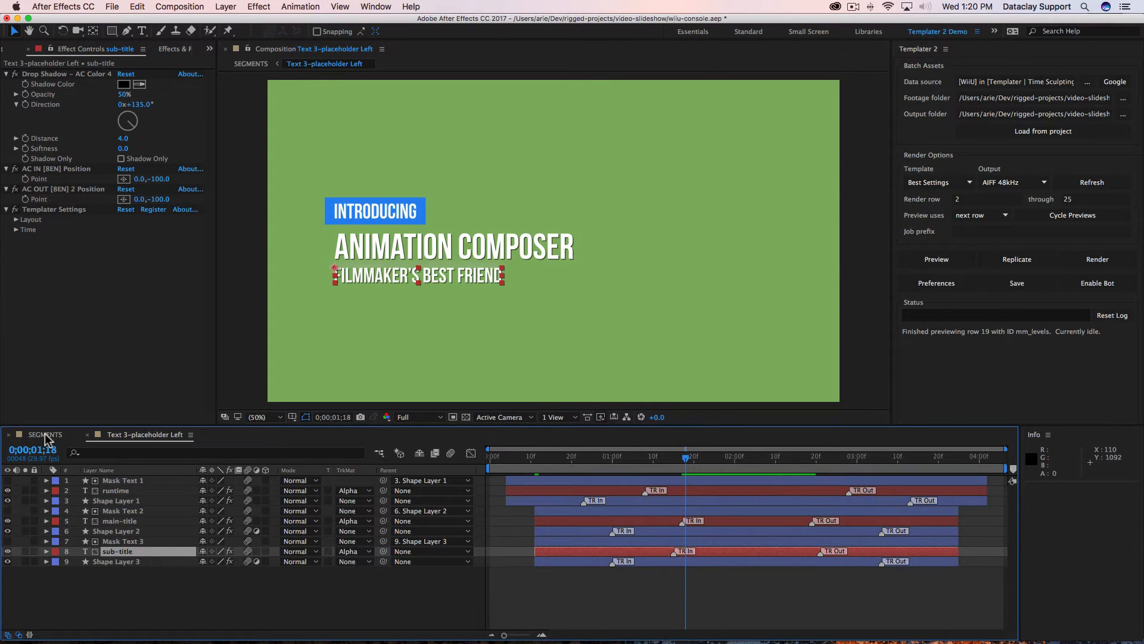
# Return to the SEGMENTS composition, preview spreadsheet row 20 and cycle the previews onward to row 25 before stopping the cycle.
pyautogui.click(45, 434)
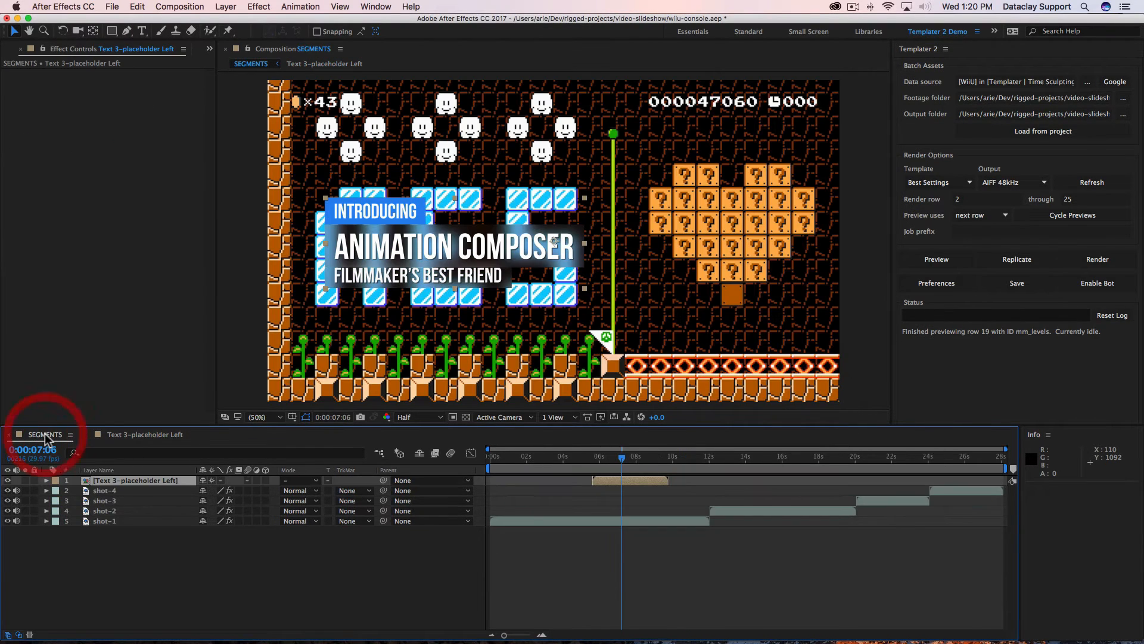
pyautogui.click(946, 261)
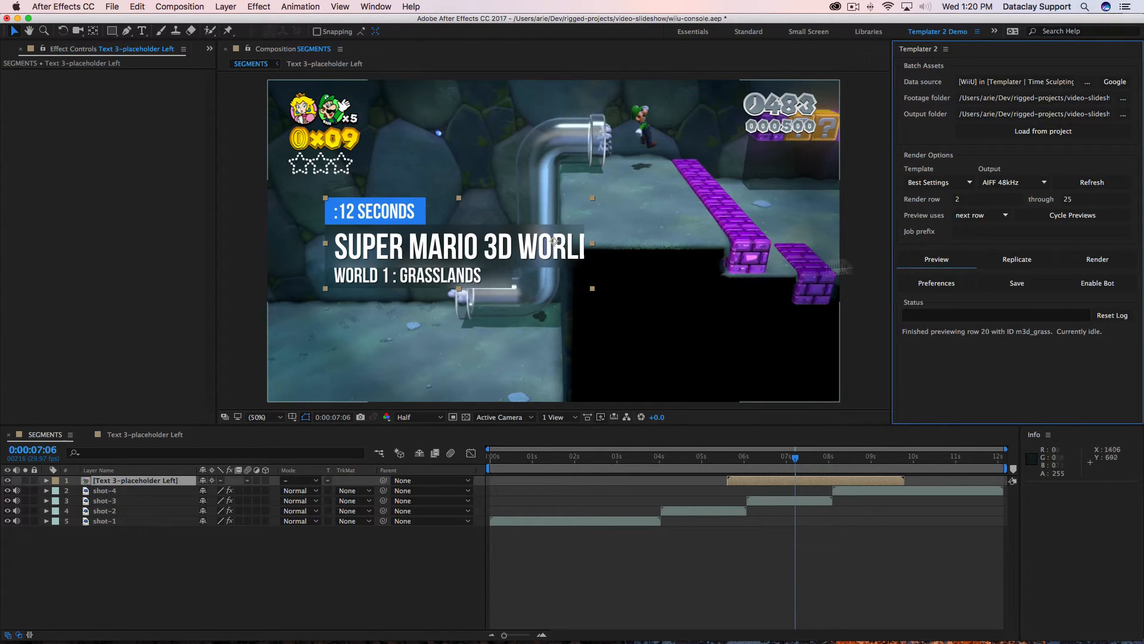
pyautogui.click(1078, 215)
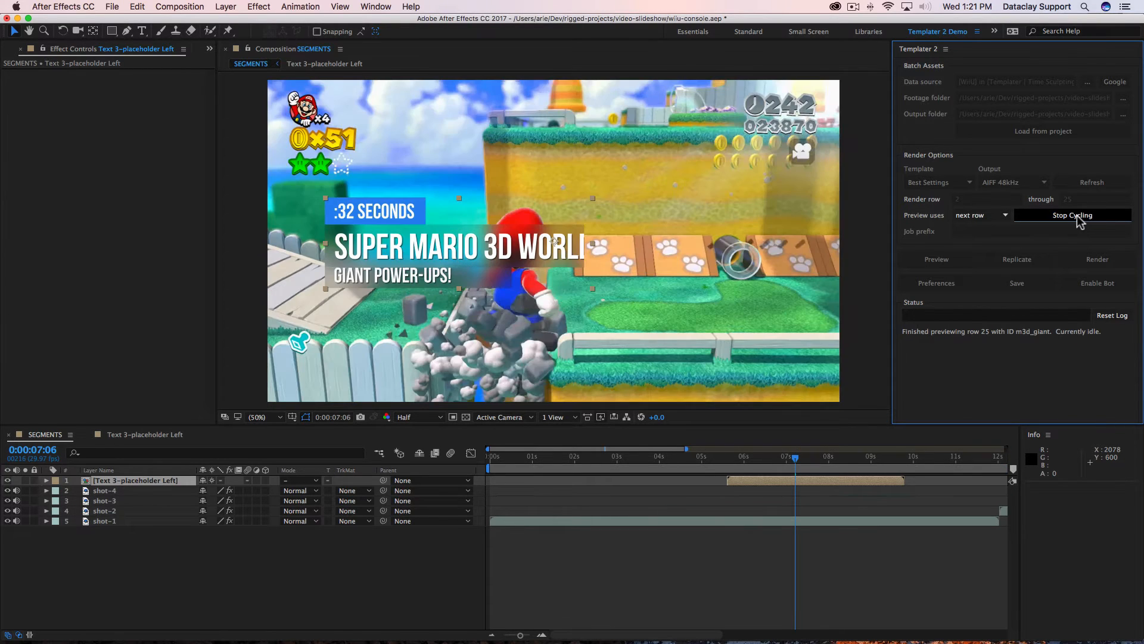
pyautogui.click(1073, 216)
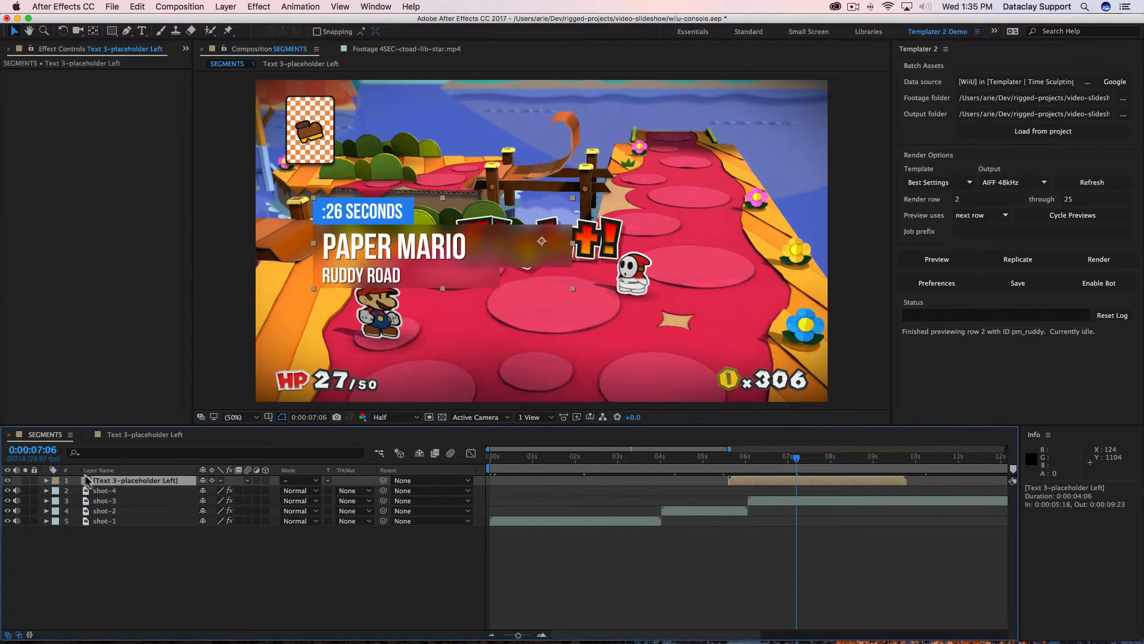
# Open the Text 3-placeholder Left precomp and preview the previous spreadsheet row in it.
pyautogui.doubleClick(88, 481)
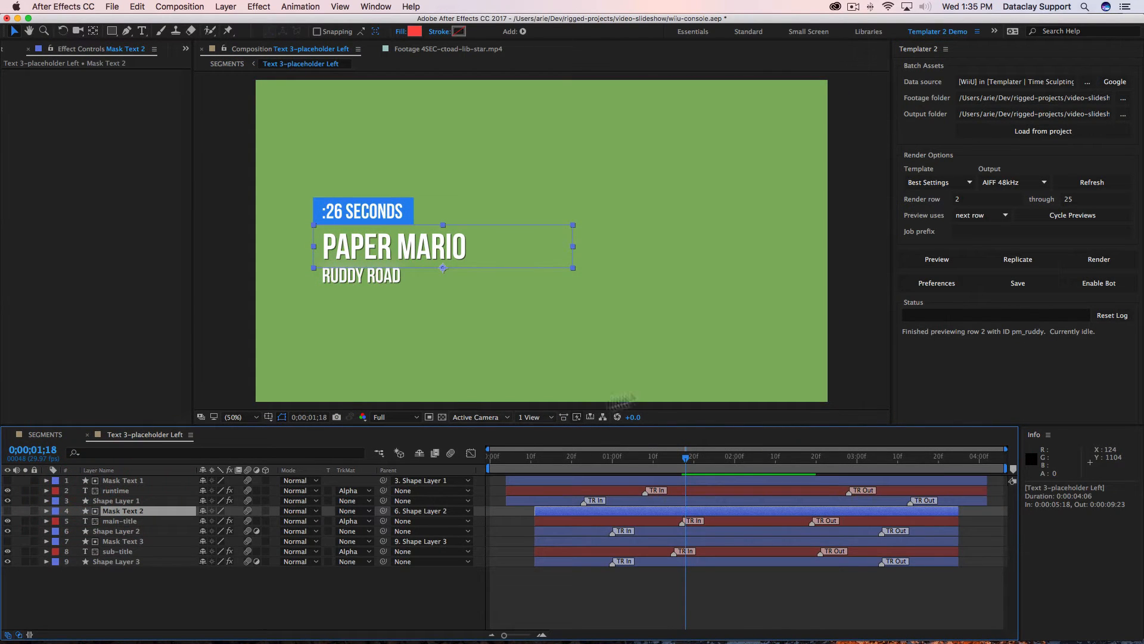
pyautogui.click(980, 215)
pyautogui.click(978, 250)
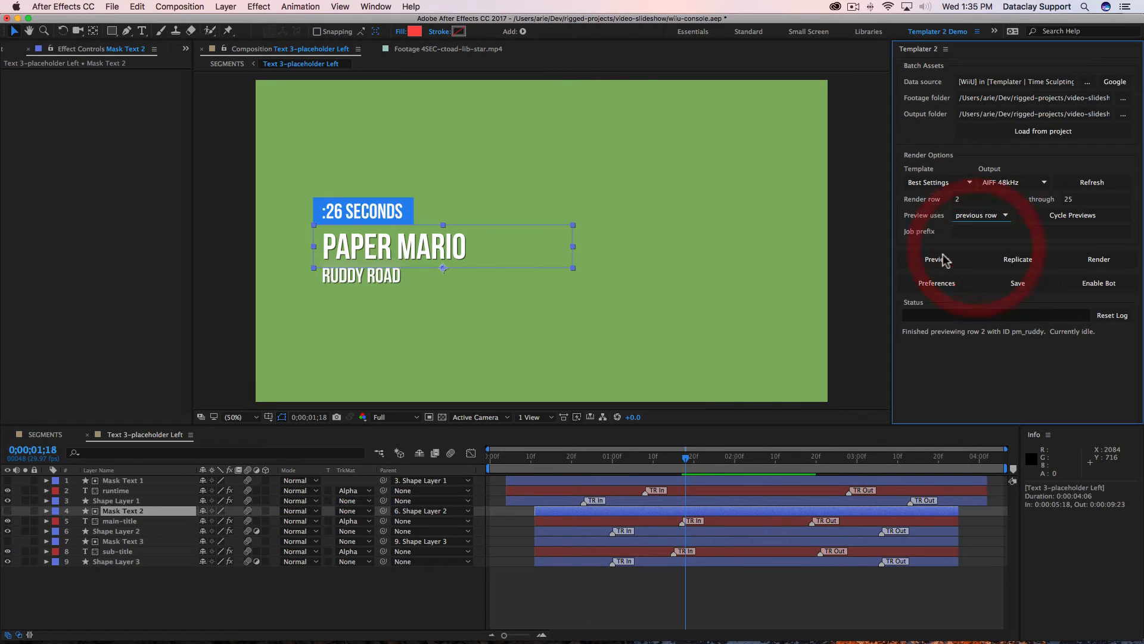
pyautogui.click(937, 259)
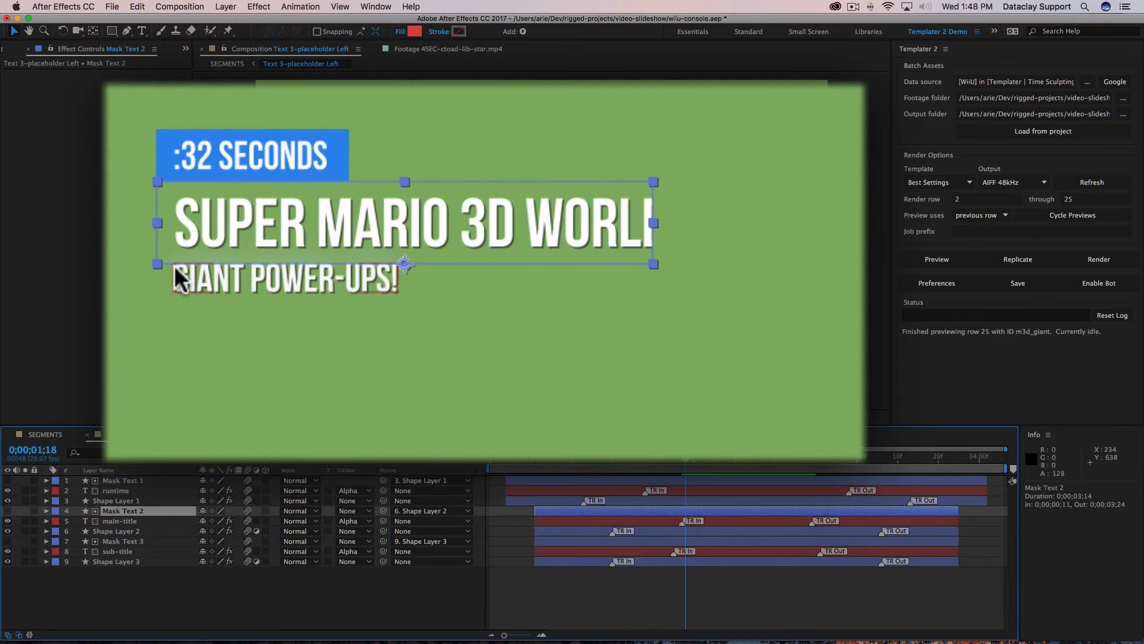
# Move the anchor points of Mask Text 2 and Shape Layer 2 to the lower-left corner of their shapes.
pyautogui.click(93, 30)
pyautogui.moveTo(406, 261); pyautogui.dragTo(158, 262)
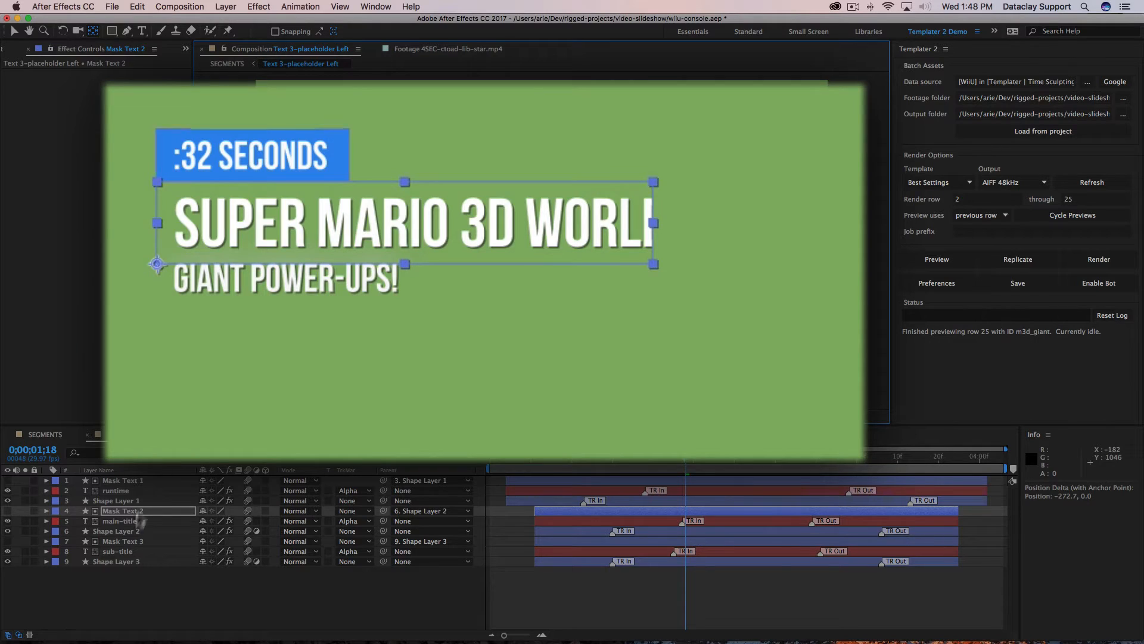
pyautogui.click(132, 530)
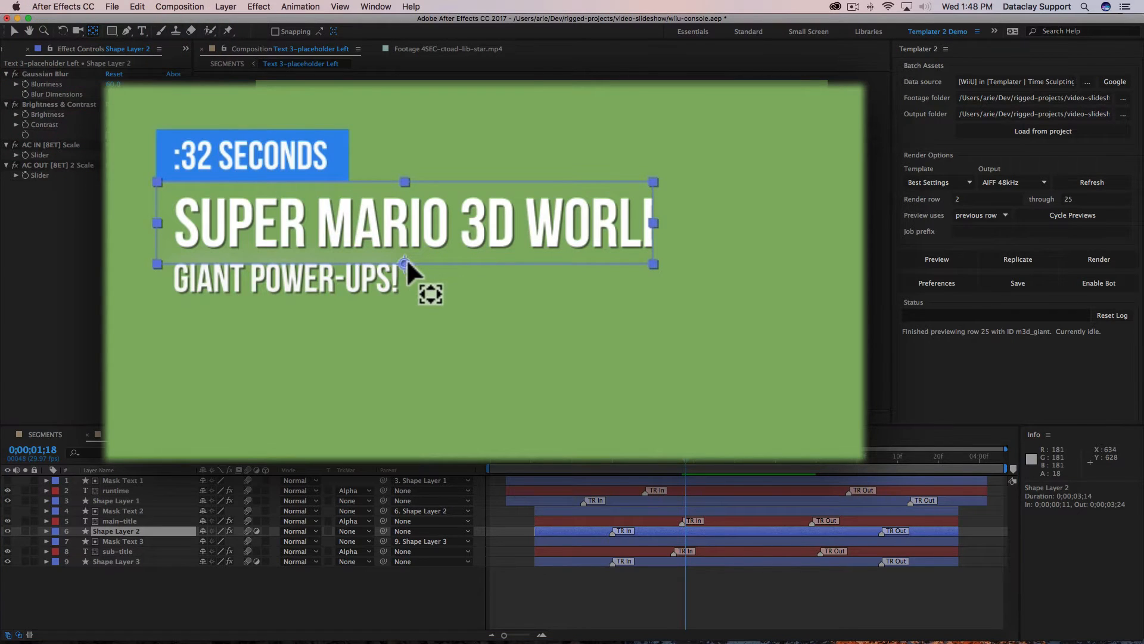
pyautogui.moveTo(330, 261); pyautogui.dragTo(159, 265)
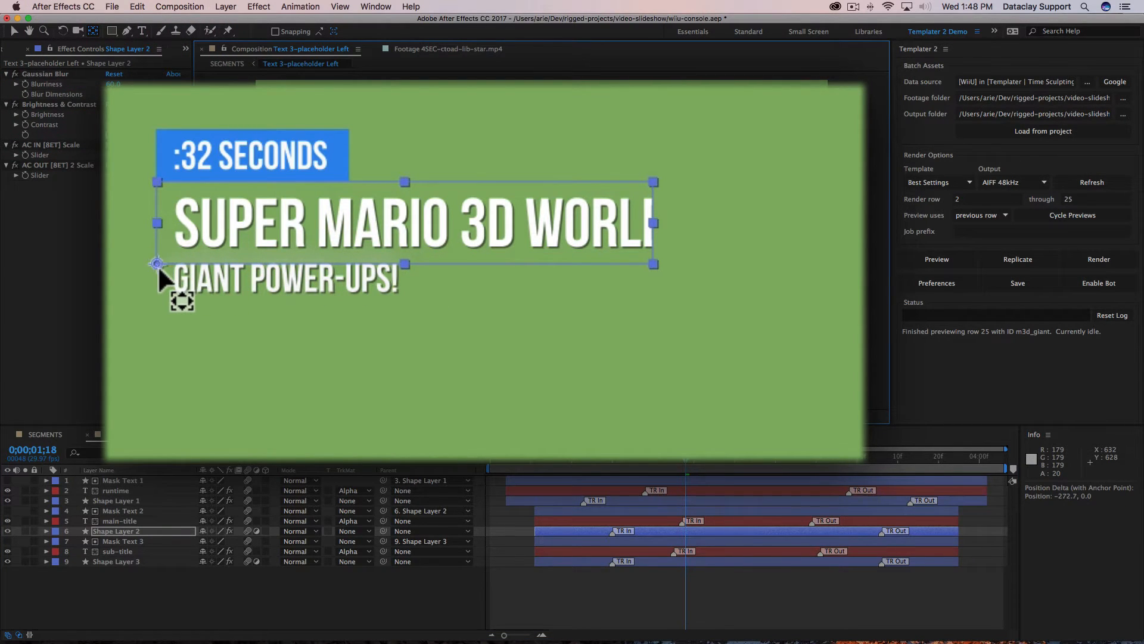
pyautogui.click(158, 266)
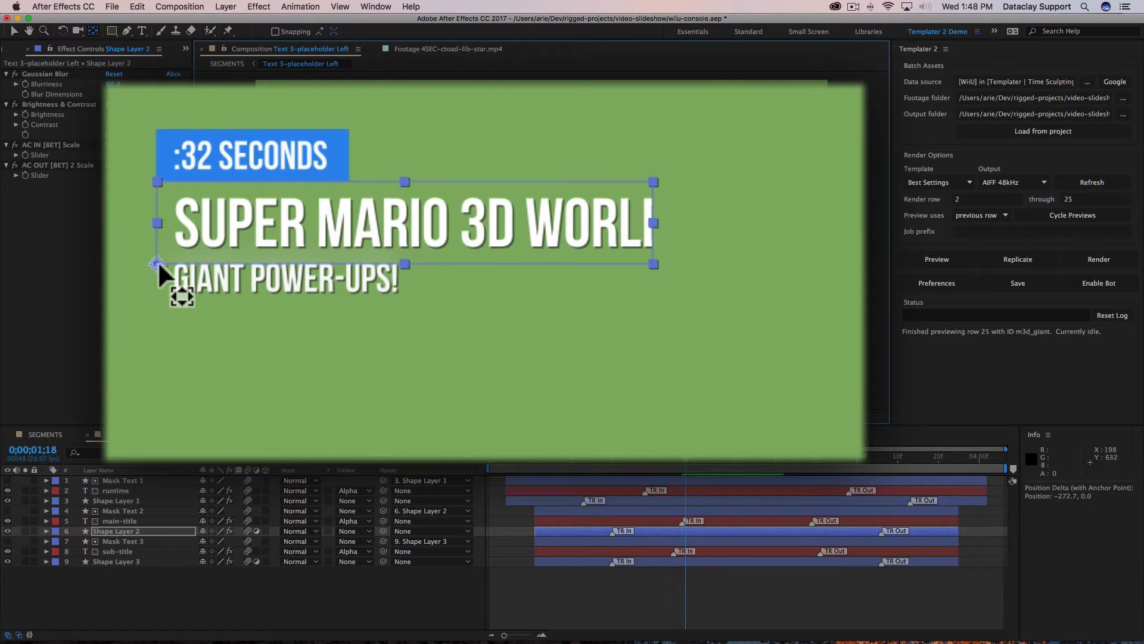
# Stretch Mask Text 2 and Shape Layer 2 together horizontally to about 178% so the full main title fits, and check it in SEGMENTS.
pyautogui.keyDown('super'); pyautogui.click(119, 511); pyautogui.keyUp('super')
pyautogui.click(652, 221)
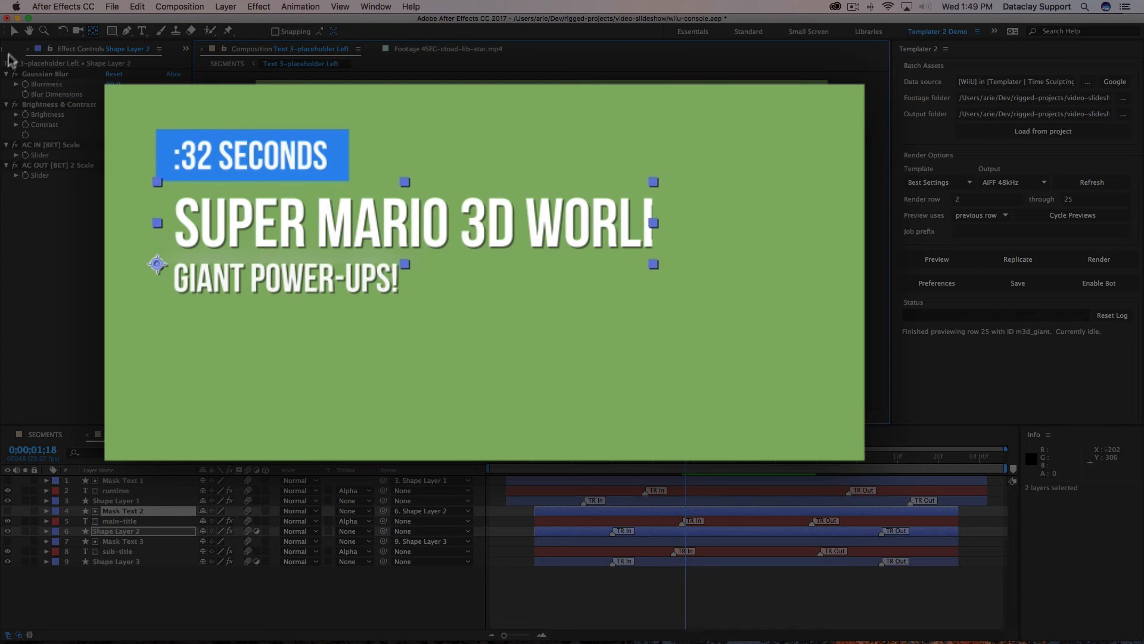
pyautogui.click(13, 30)
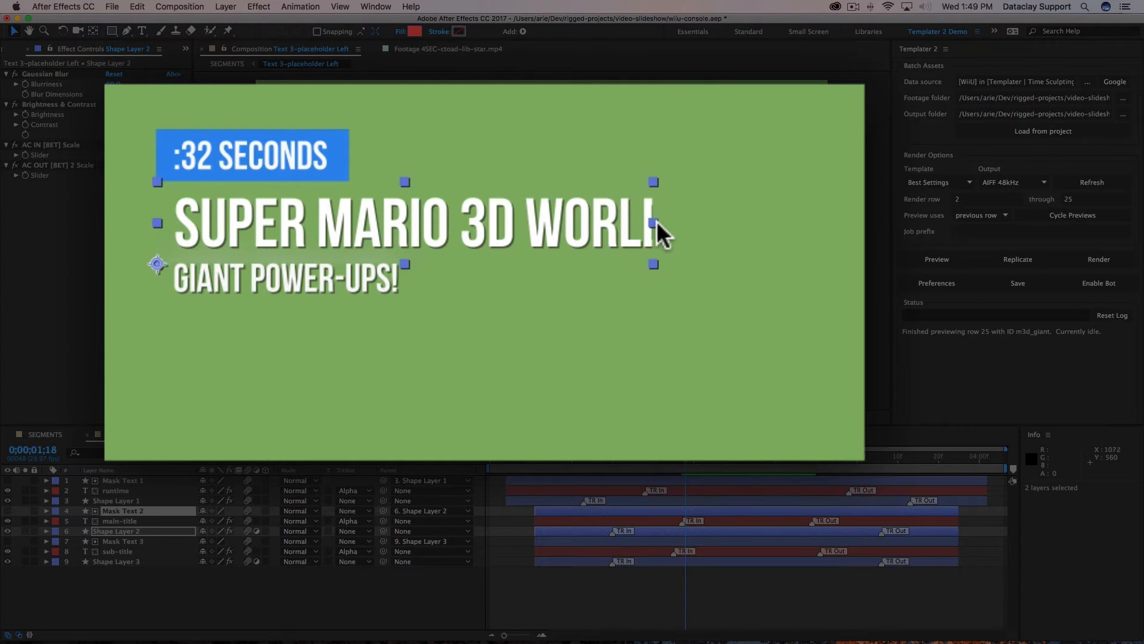
pyautogui.moveTo(657, 221)
pyautogui.mouseDown()
pyautogui.moveTo(702, 222)
pyautogui.moveTo(657, 231)
pyautogui.mouseUp()
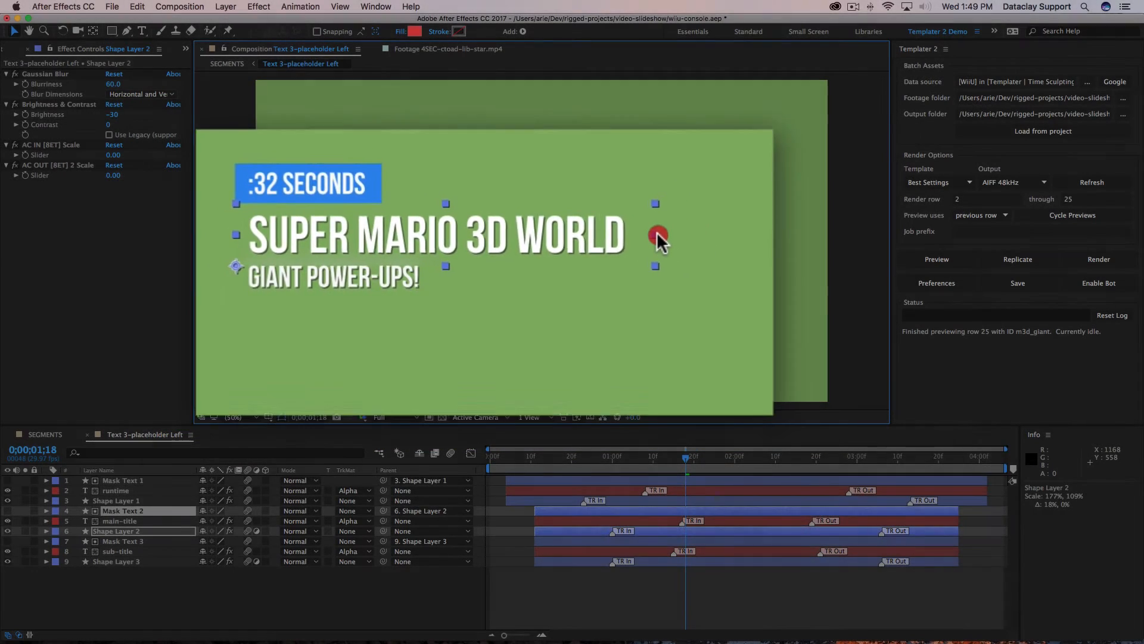
pyautogui.click(58, 435)
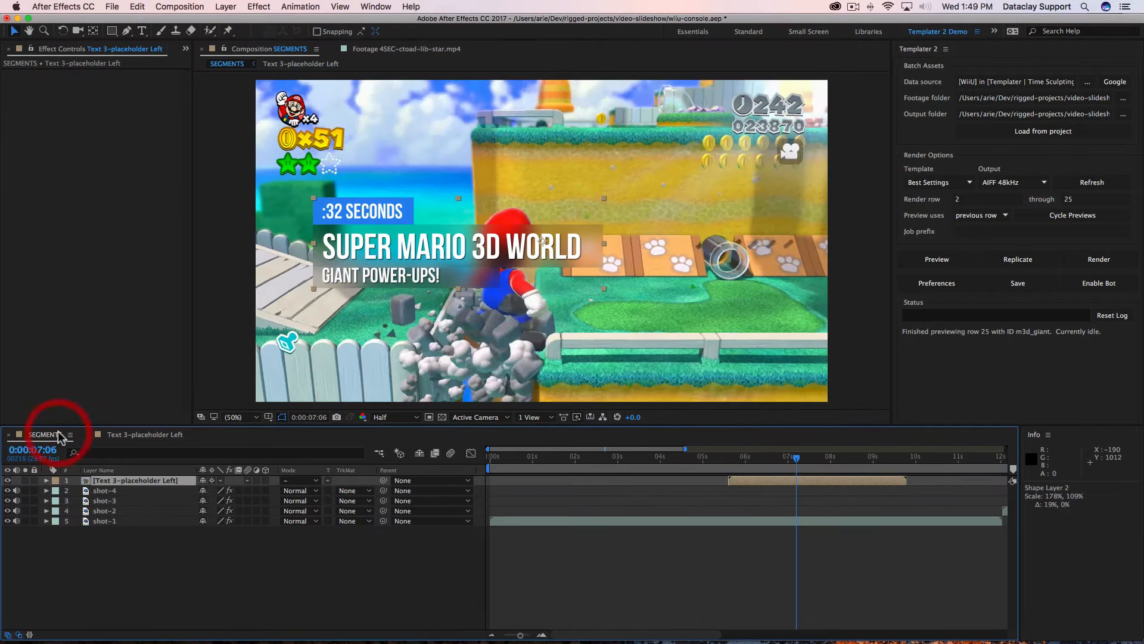
# Narrow Mask Text 2 and Shape Layer 2 slightly to about 173% horizontal scale and return to the SEGMENTS composition.
pyautogui.click(174, 435)
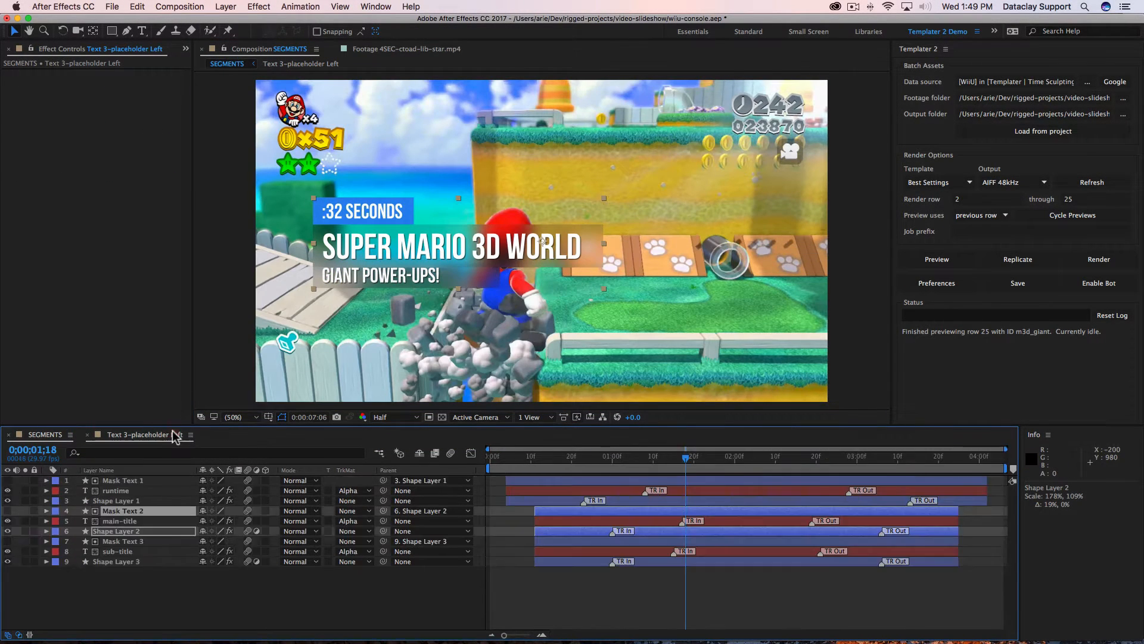
pyautogui.moveTo(604, 246); pyautogui.dragTo(596, 249)
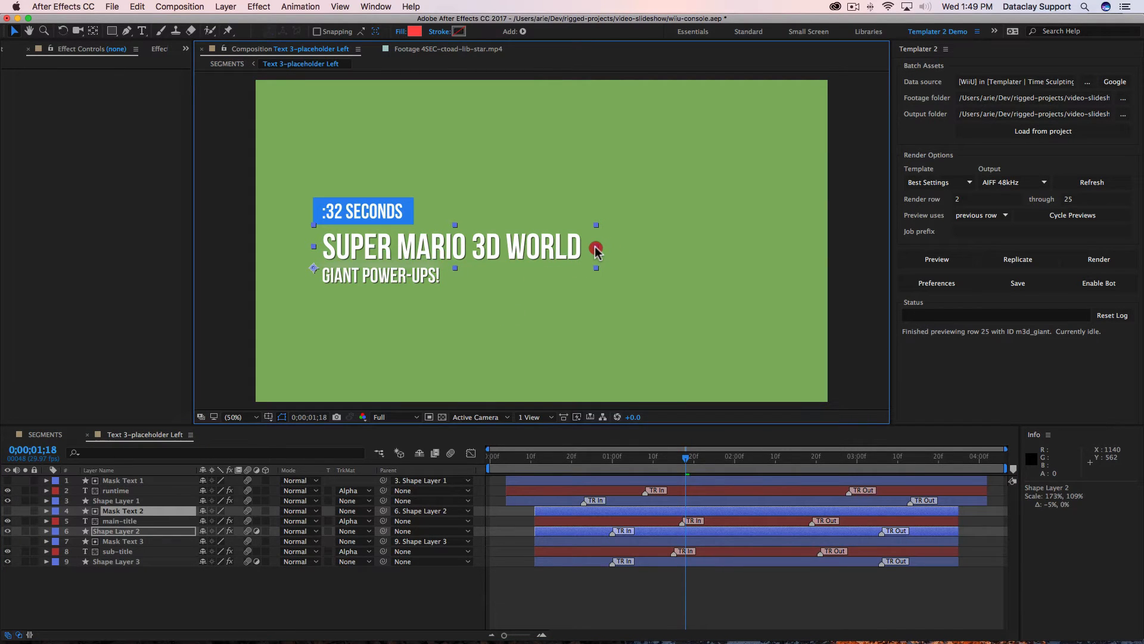
pyautogui.click(45, 435)
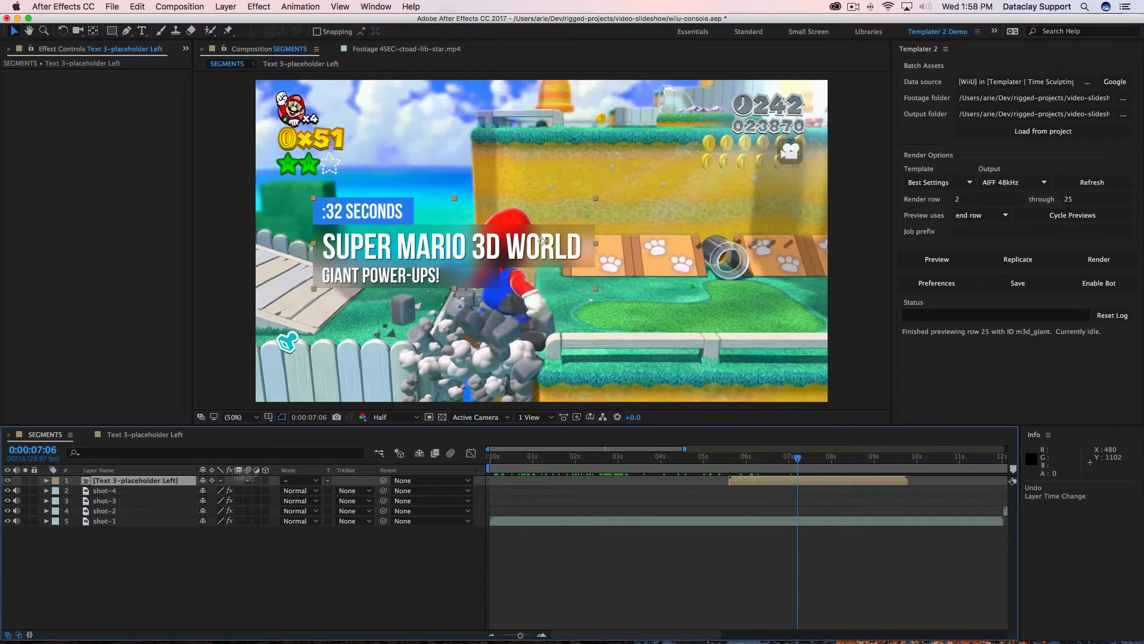
# Move the Text 3-placeholder Left layer earlier in SEGMENTS so it starts at 0;00;03;00.
pyautogui.moveTo(785, 489); pyautogui.dragTo(680, 484)
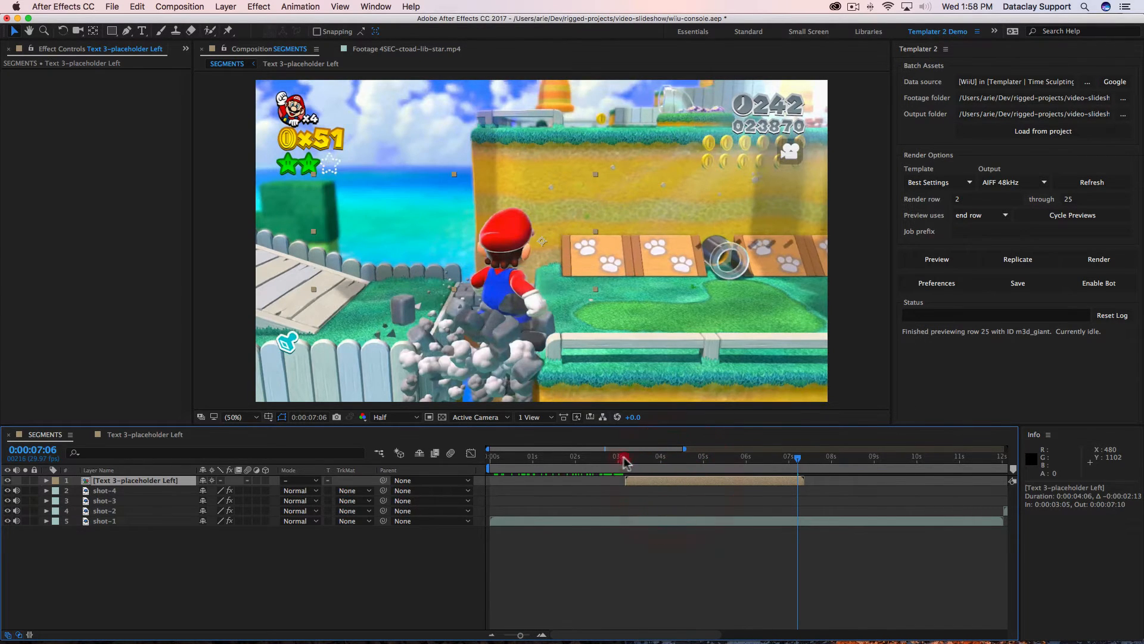
pyautogui.moveTo(621, 459); pyautogui.dragTo(581, 458)
pyautogui.click(34, 449)
pyautogui.write('300')
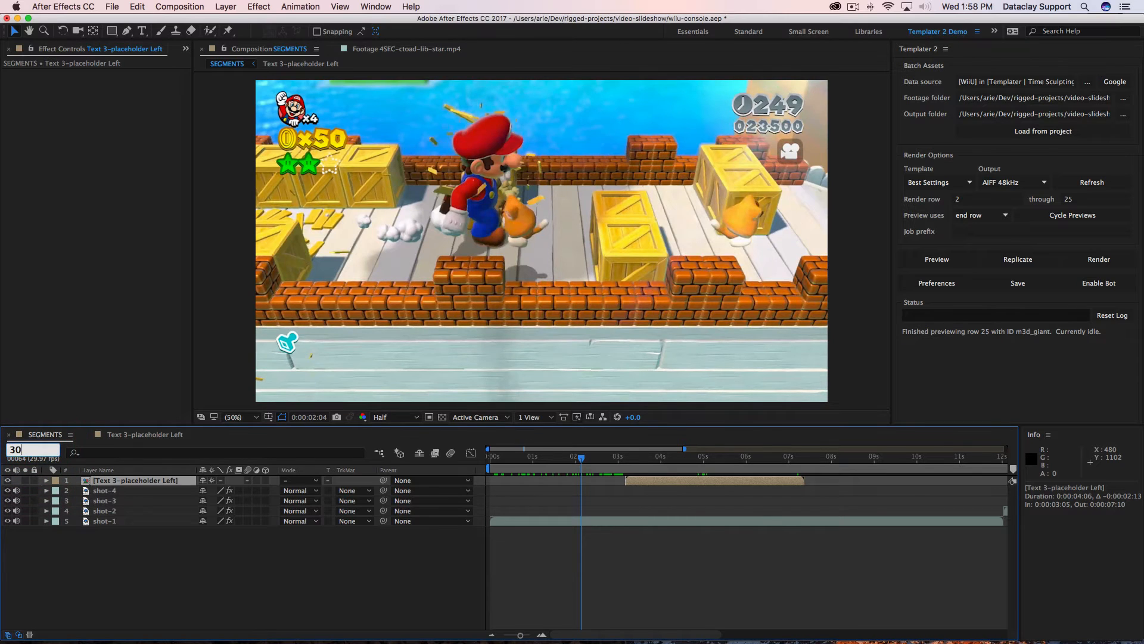
pyautogui.press('Return')
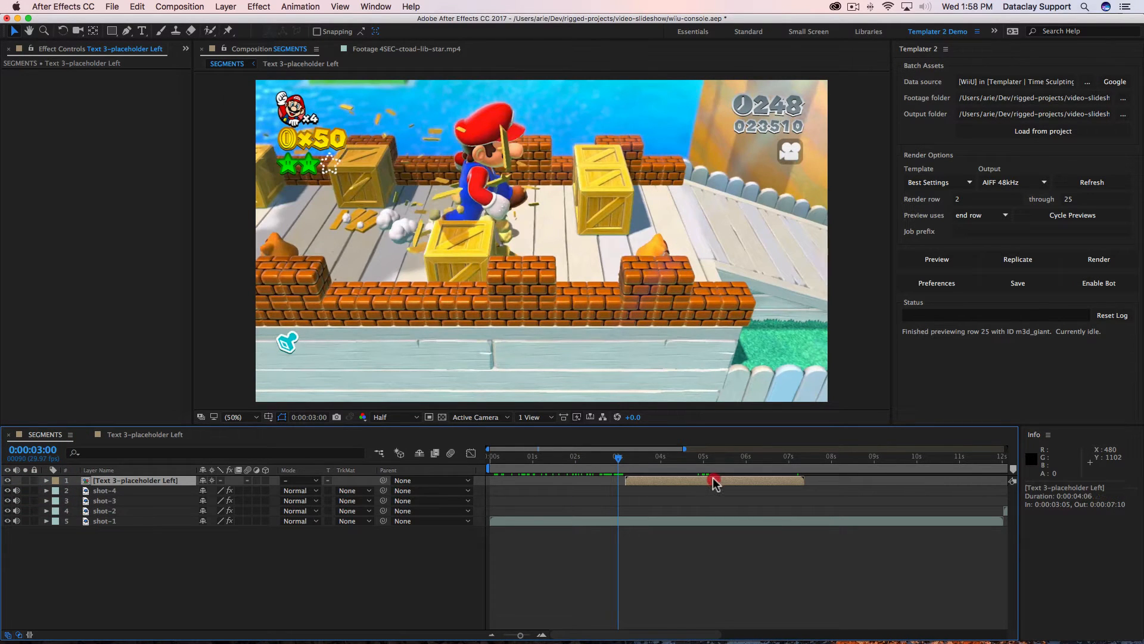
pyautogui.moveTo(713, 479); pyautogui.dragTo(704, 480)
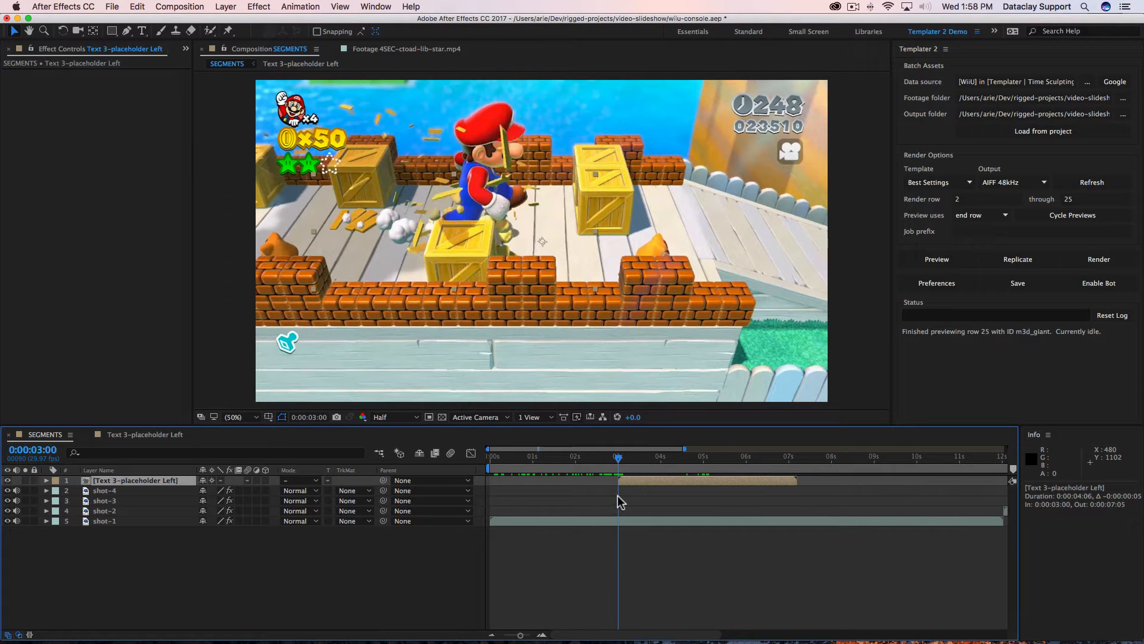
# Scrub through the retimed title in SEGMENTS and preview the next spreadsheet row.
pyautogui.moveTo(615, 460); pyautogui.dragTo(877, 448)
pyautogui.click(1006, 215)
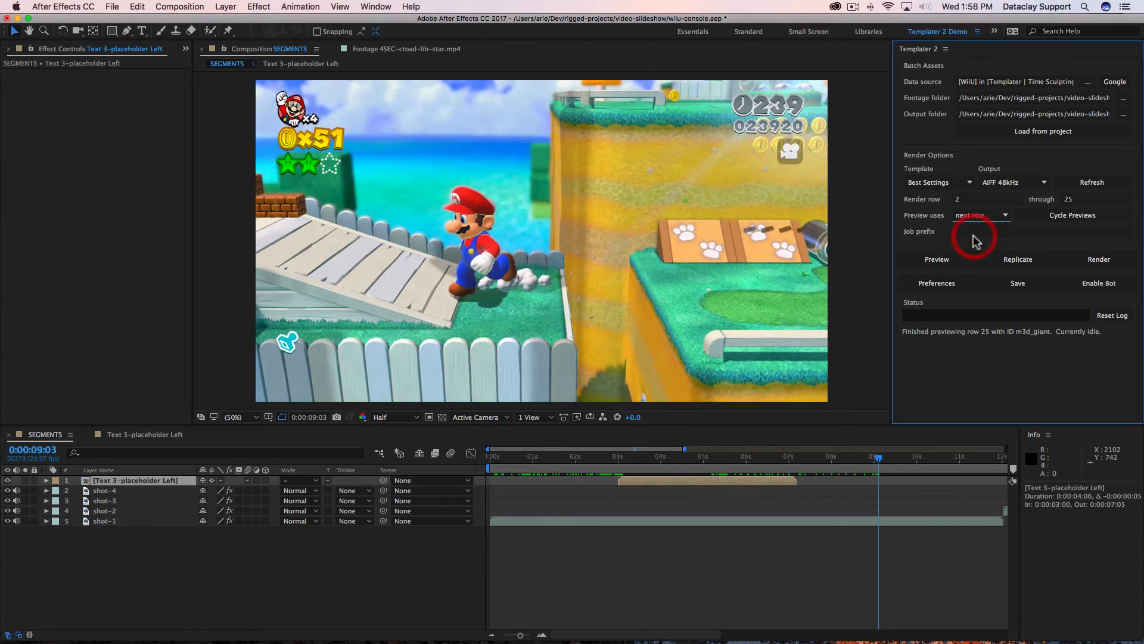
pyautogui.click(977, 227)
pyautogui.click(937, 260)
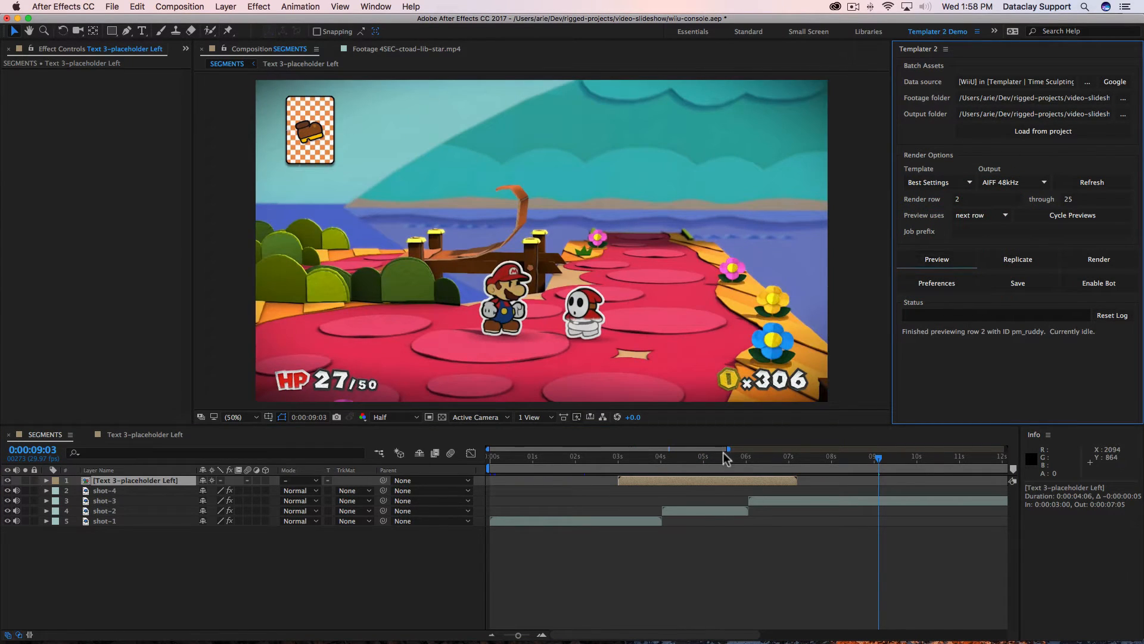
# Show the whole SEGMENTS timeline and examine how the title plays over the change from shot-2 to shot-3.
pyautogui.moveTo(724, 451); pyautogui.dragTo(773, 438)
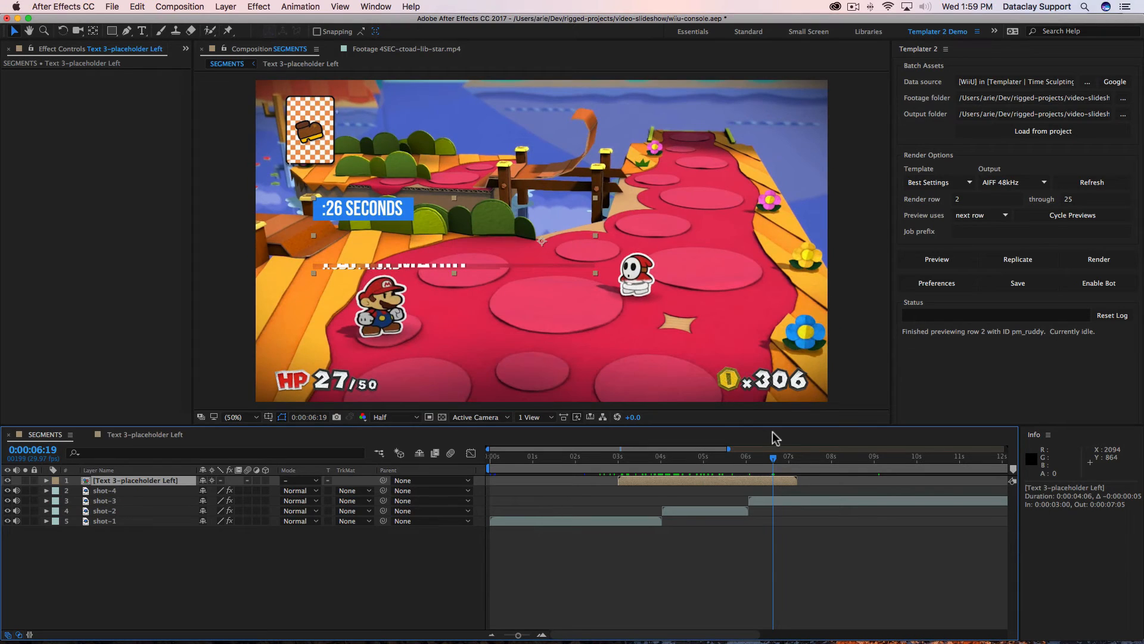
pyautogui.press('-')
pyautogui.press('-')
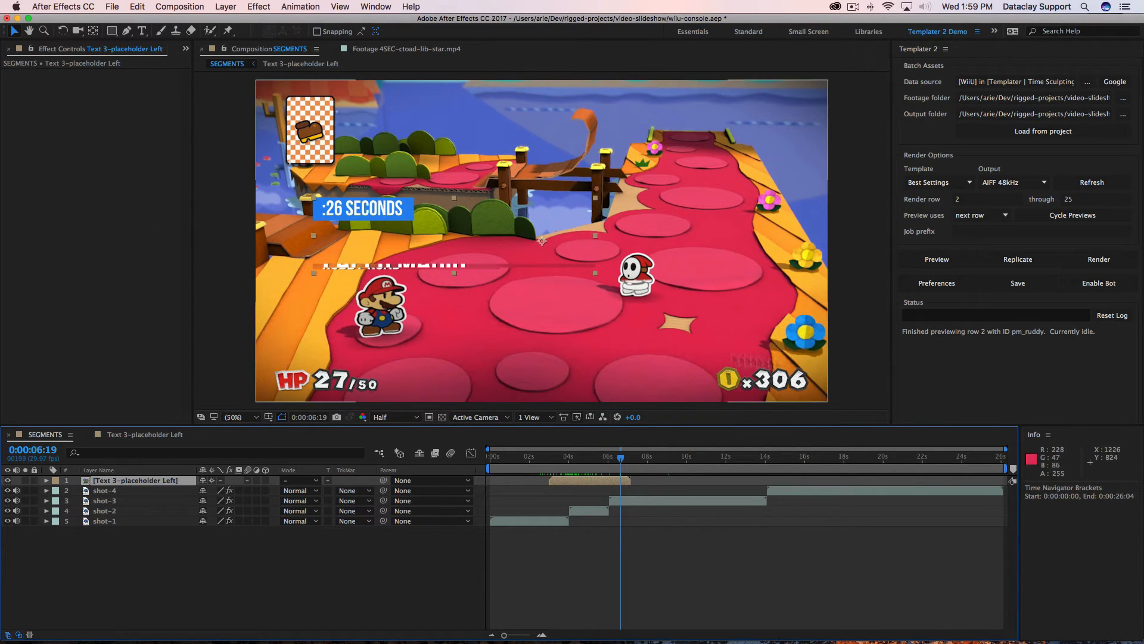
pyautogui.moveTo(621, 459)
pyautogui.mouseDown()
pyautogui.moveTo(563, 462)
pyautogui.moveTo(621, 459)
pyautogui.mouseUp()
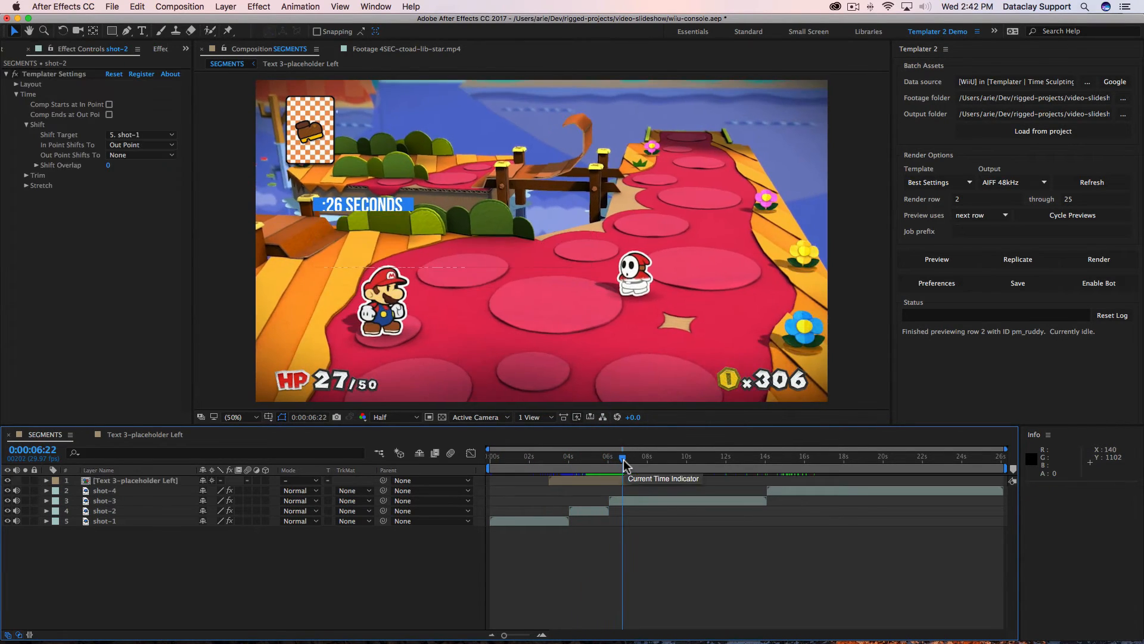
pyautogui.moveTo(620, 462)
pyautogui.mouseDown()
pyautogui.moveTo(584, 464)
pyautogui.moveTo(632, 465)
pyautogui.moveTo(599, 467)
pyautogui.mouseUp()
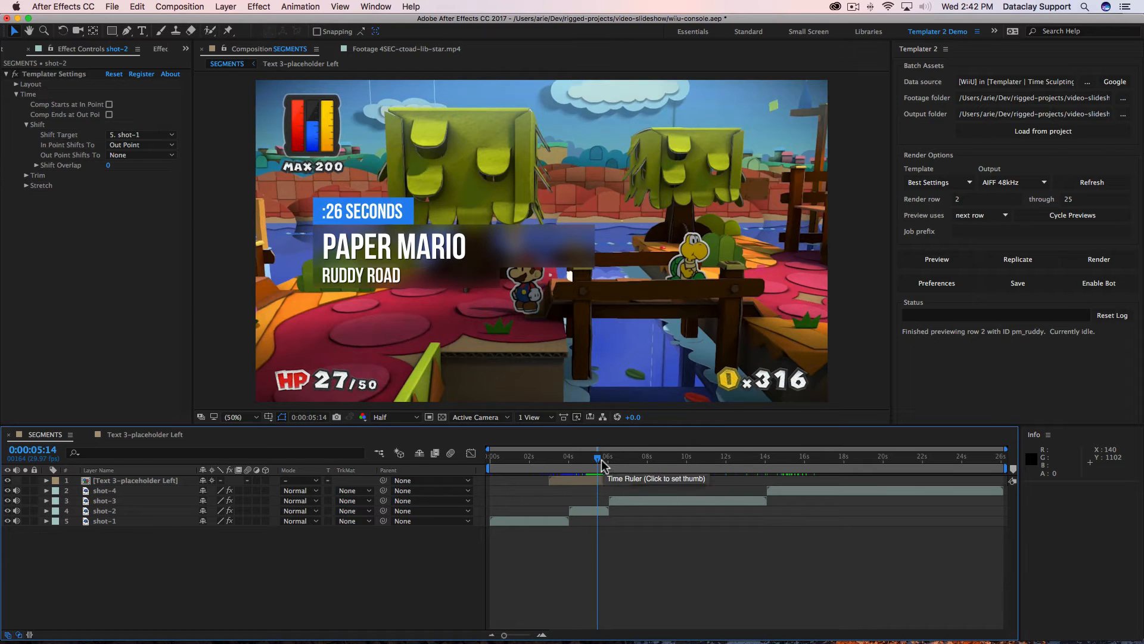
pyautogui.moveTo(602, 464)
pyautogui.mouseDown()
pyautogui.moveTo(784, 458)
pyautogui.moveTo(600, 462)
pyautogui.mouseUp()
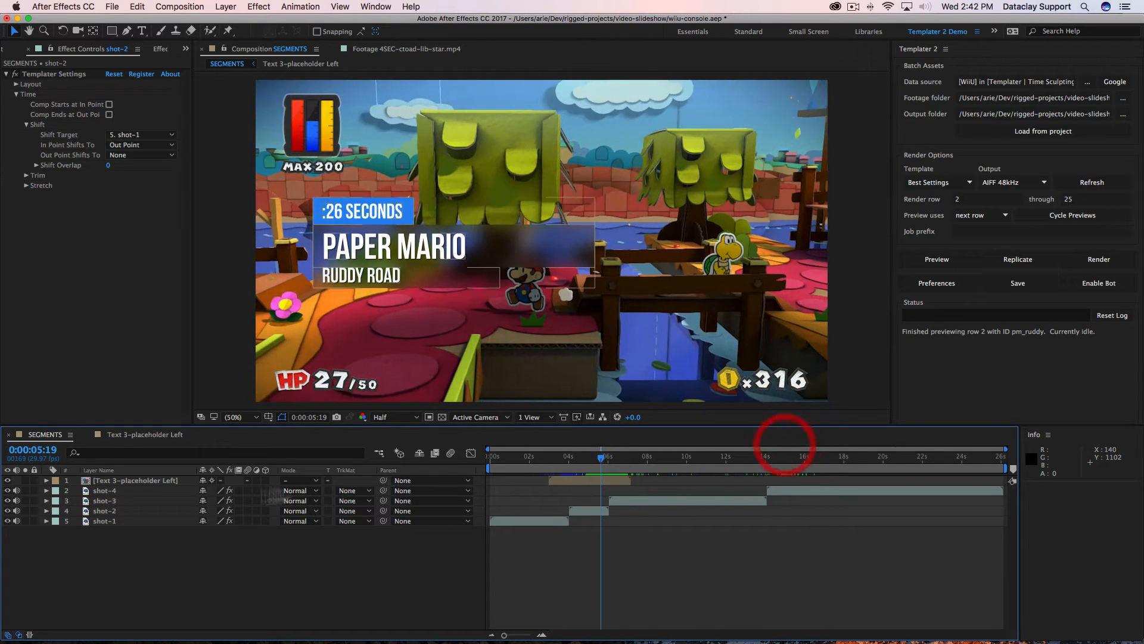
# Set the Templater Shift Overlap to 15 on shot-2, shot-3 and shot-4 together, and save the project.
pyautogui.click(113, 512)
pyautogui.keyDown('shift'); pyautogui.click(119, 492); pyautogui.keyUp('shift')
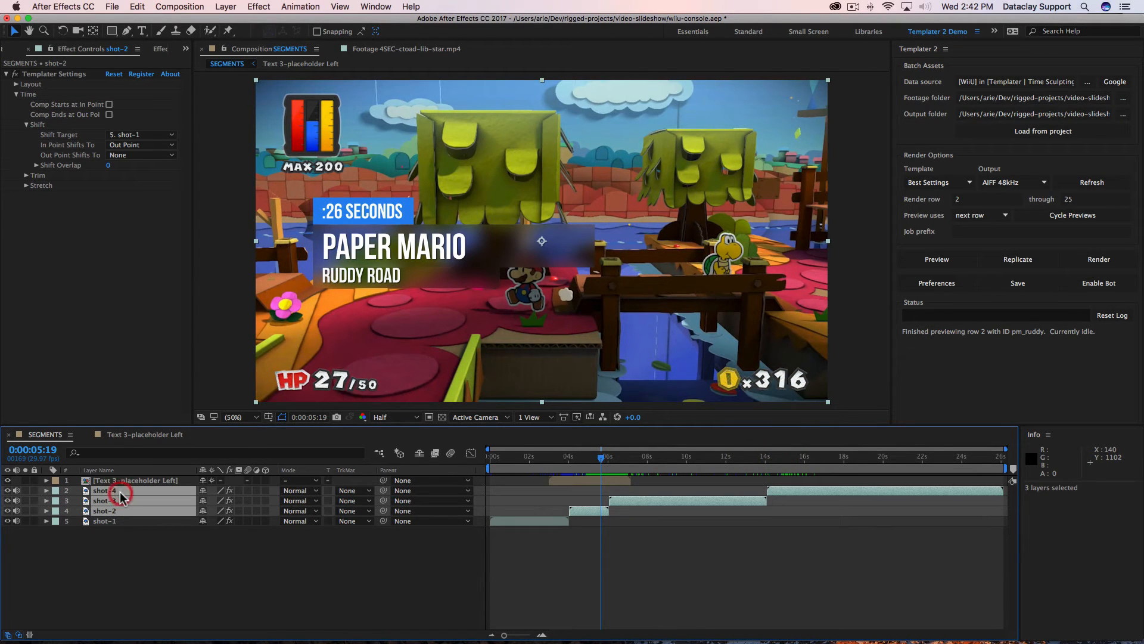
pyautogui.press('e')
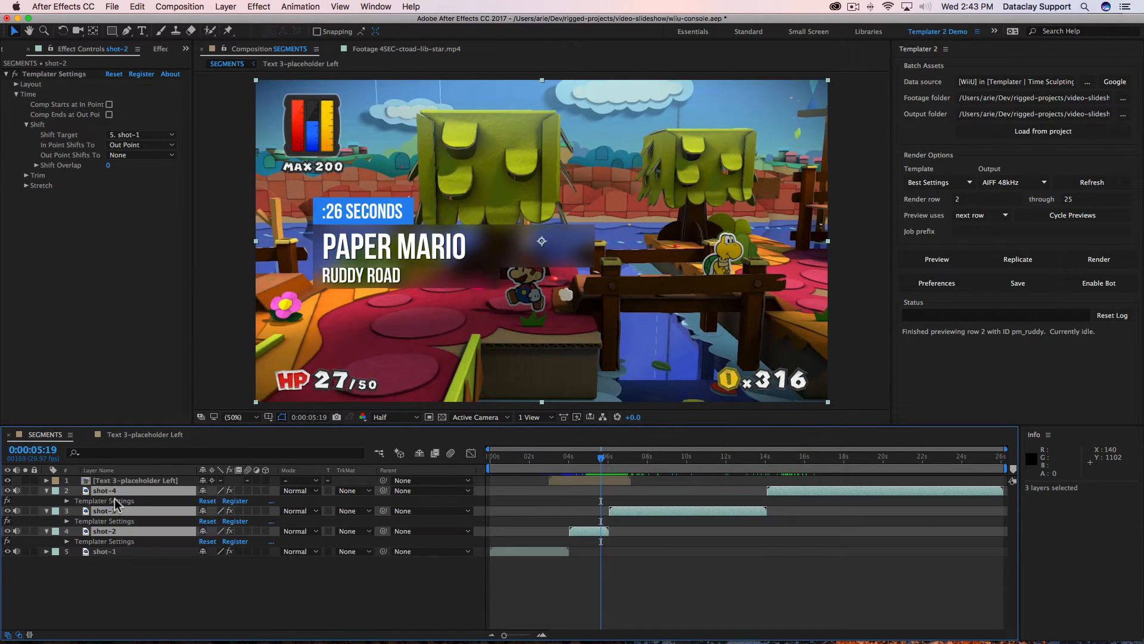
pyautogui.click(114, 501)
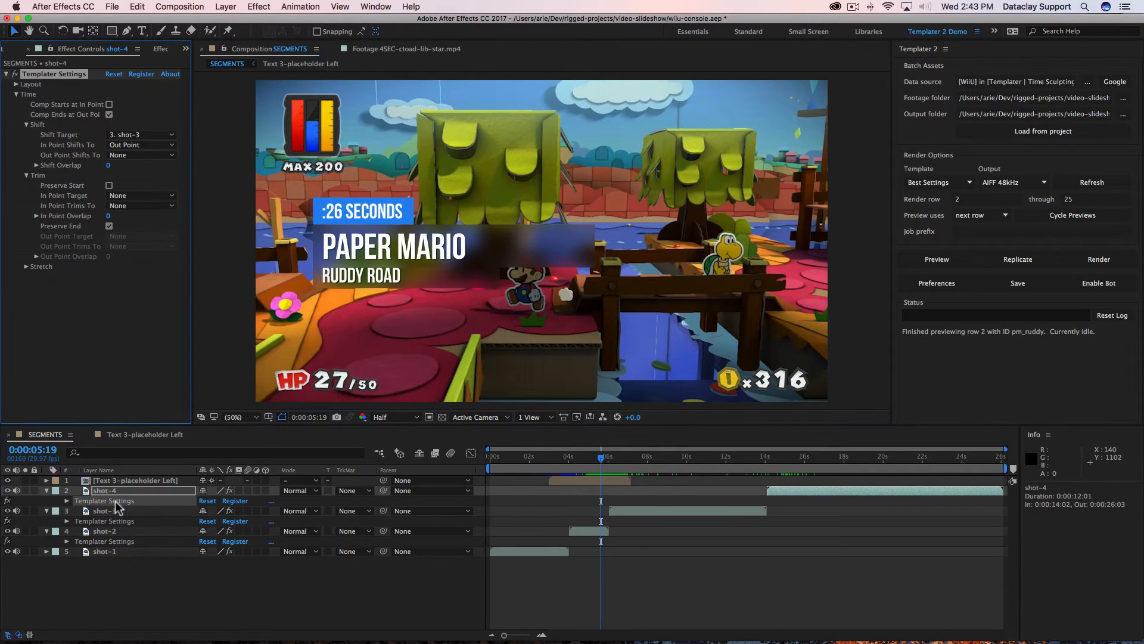
pyautogui.keyDown('super'); pyautogui.click(111, 532); pyautogui.keyUp('super')
pyautogui.keyDown('super'); pyautogui.click(109, 520); pyautogui.keyUp('super')
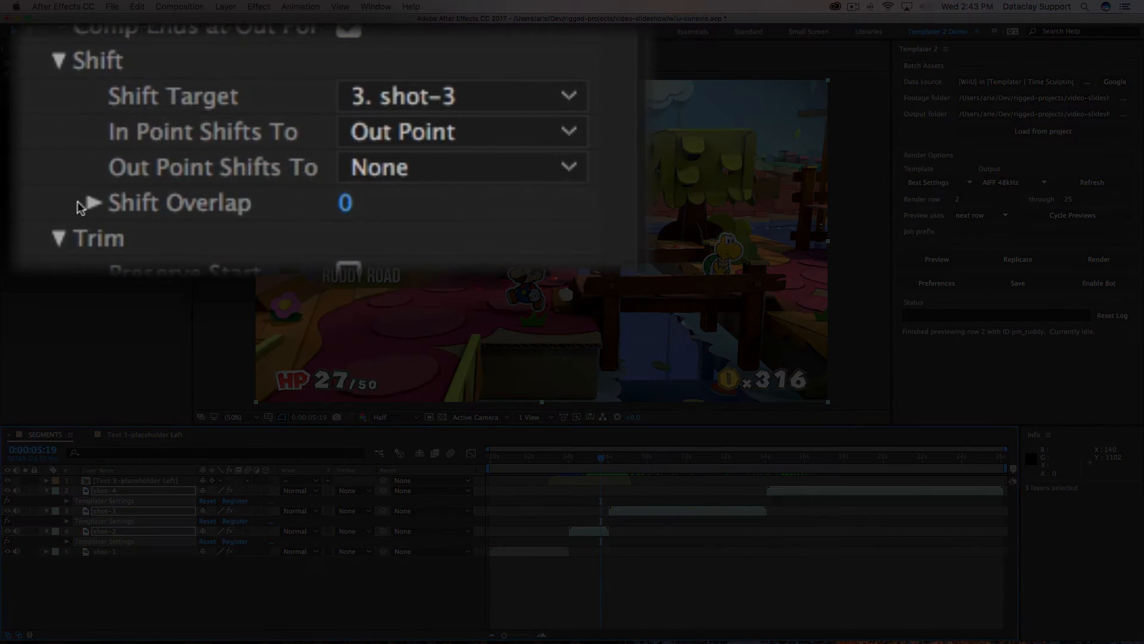
pyautogui.click(292, 194)
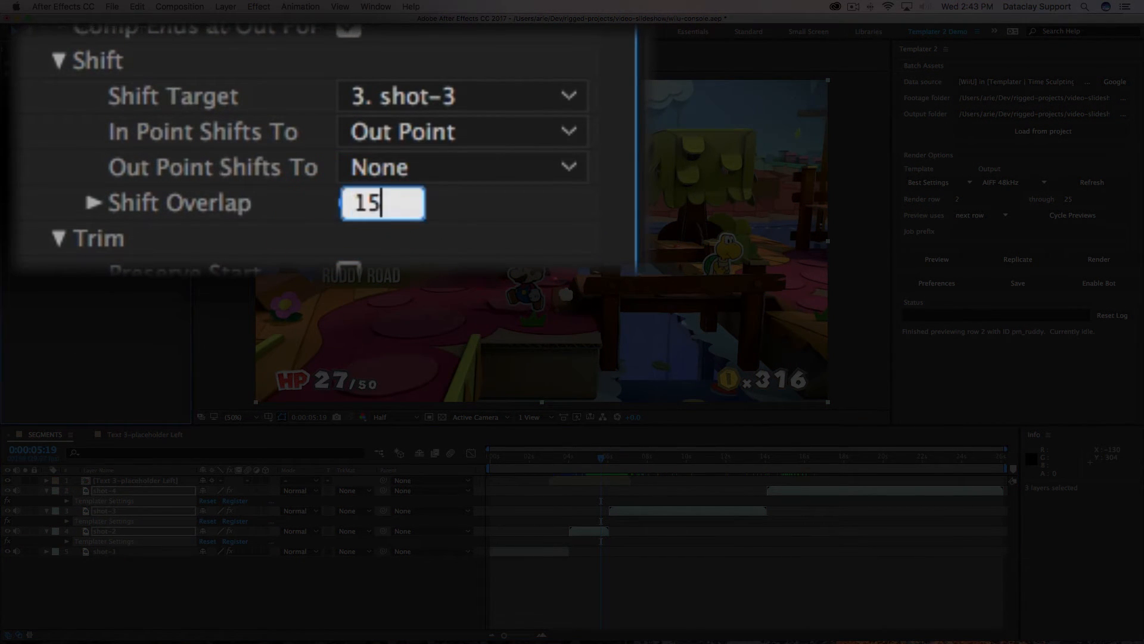
pyautogui.press('Return')
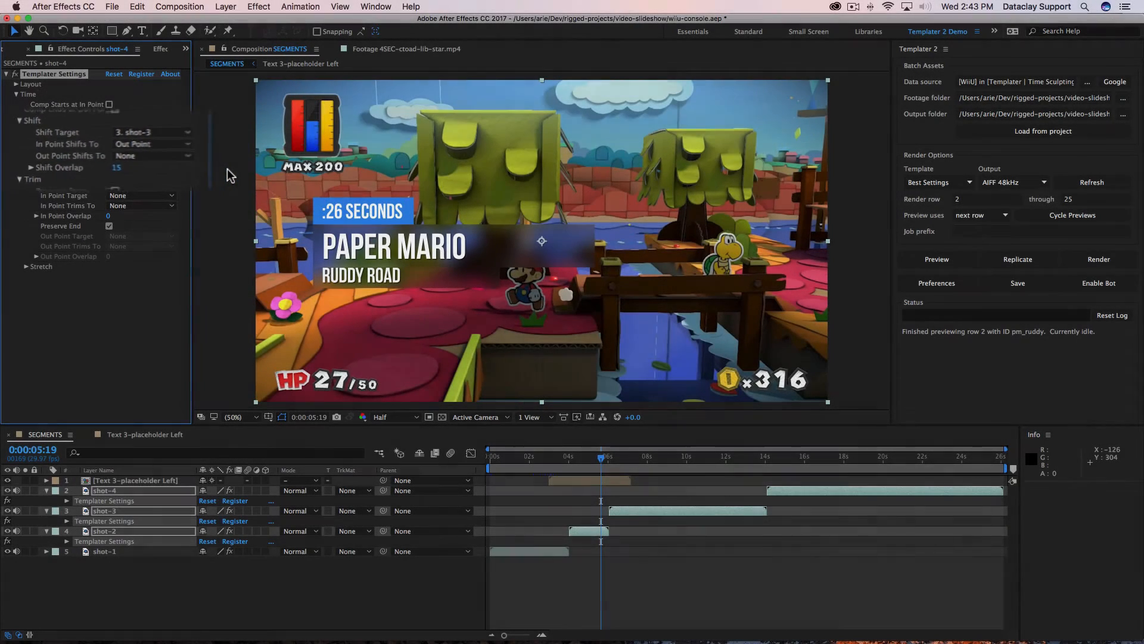
pyautogui.press('cmd+s')
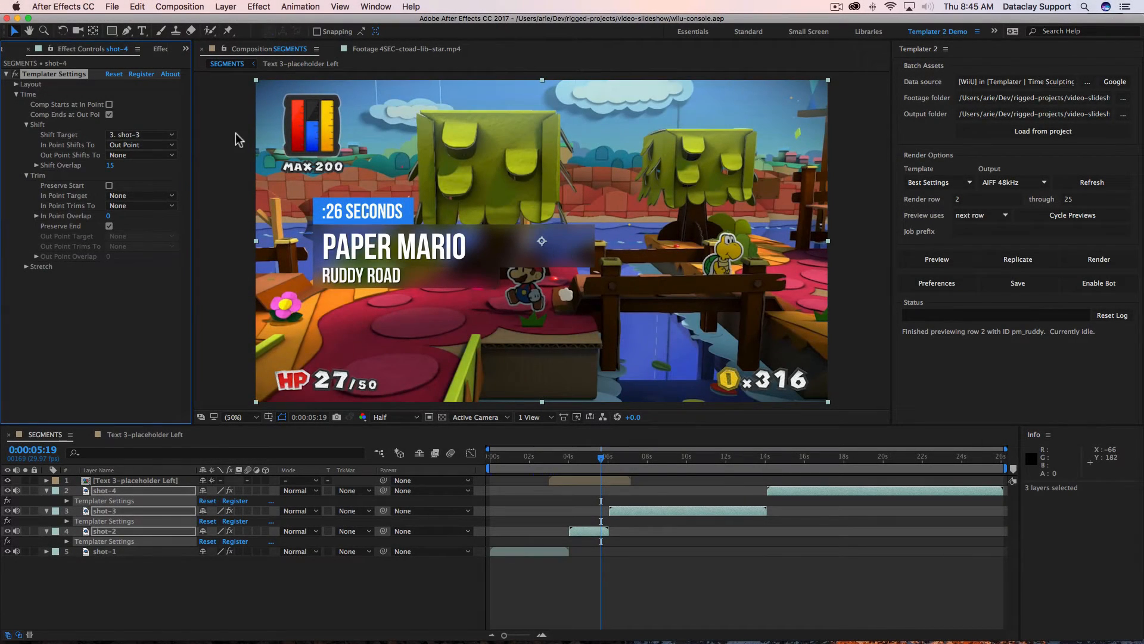
# Preview the composition's current state in Templater to apply the shot overlaps.
pyautogui.click(970, 216)
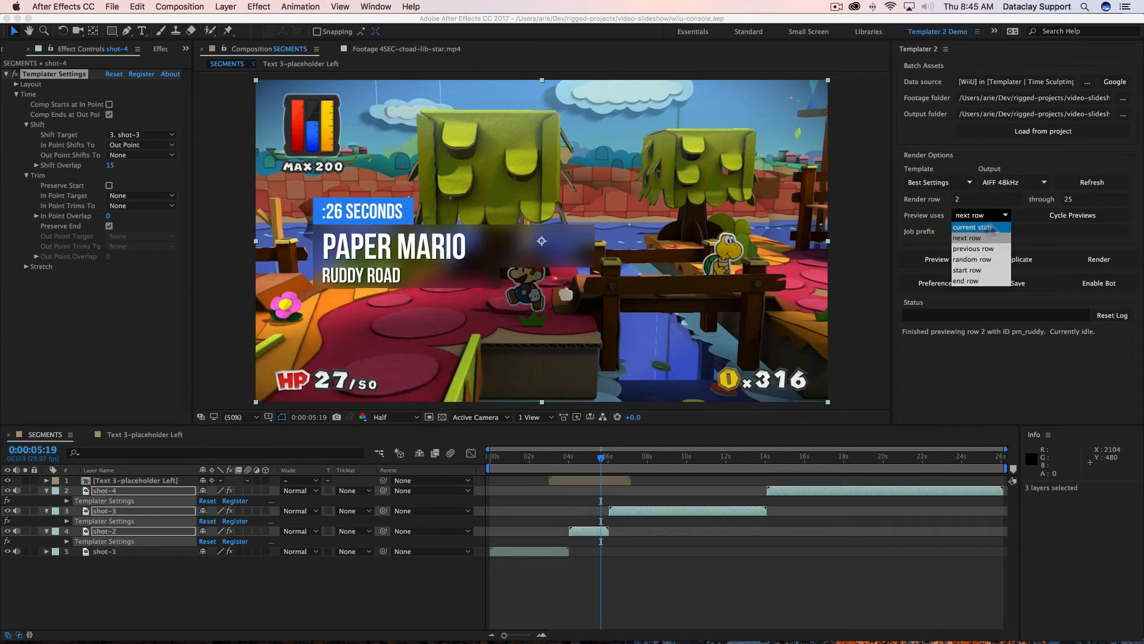
pyautogui.click(984, 228)
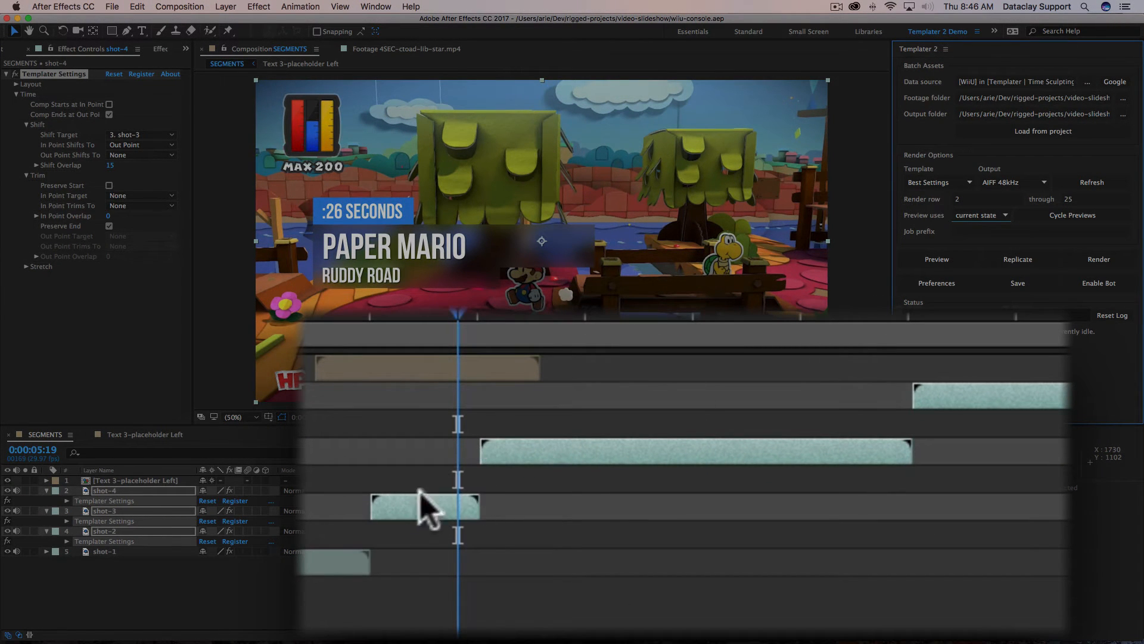
pyautogui.click(924, 263)
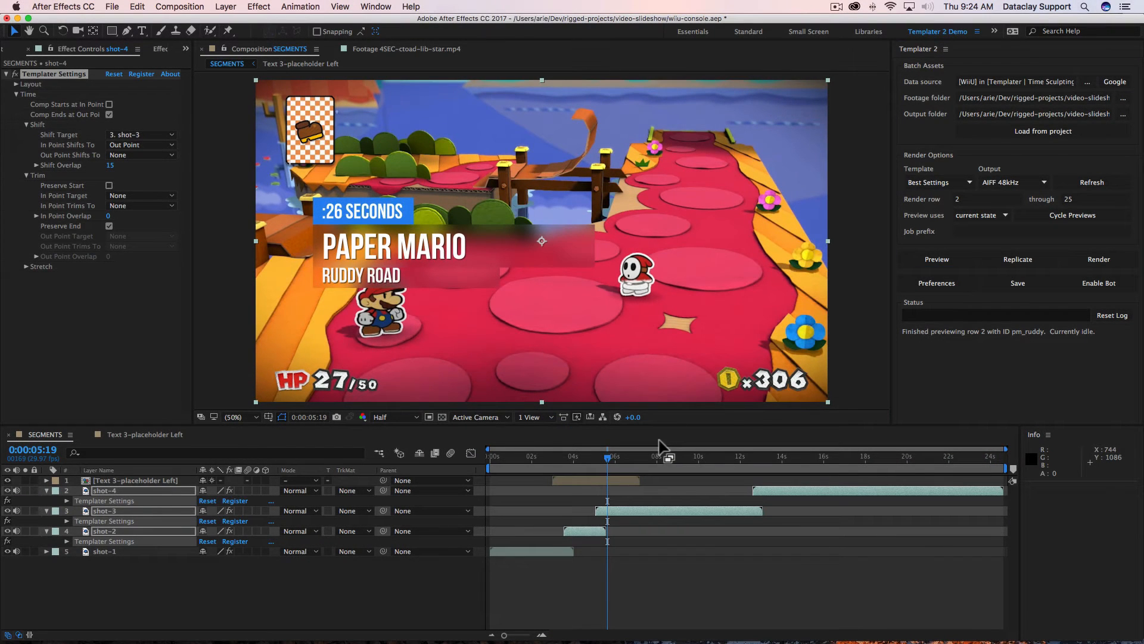
# Switch the Templater preview from the current state to the next row and preview three successive spreadsheet rows.
pyautogui.click(937, 259)
pyautogui.click(986, 218)
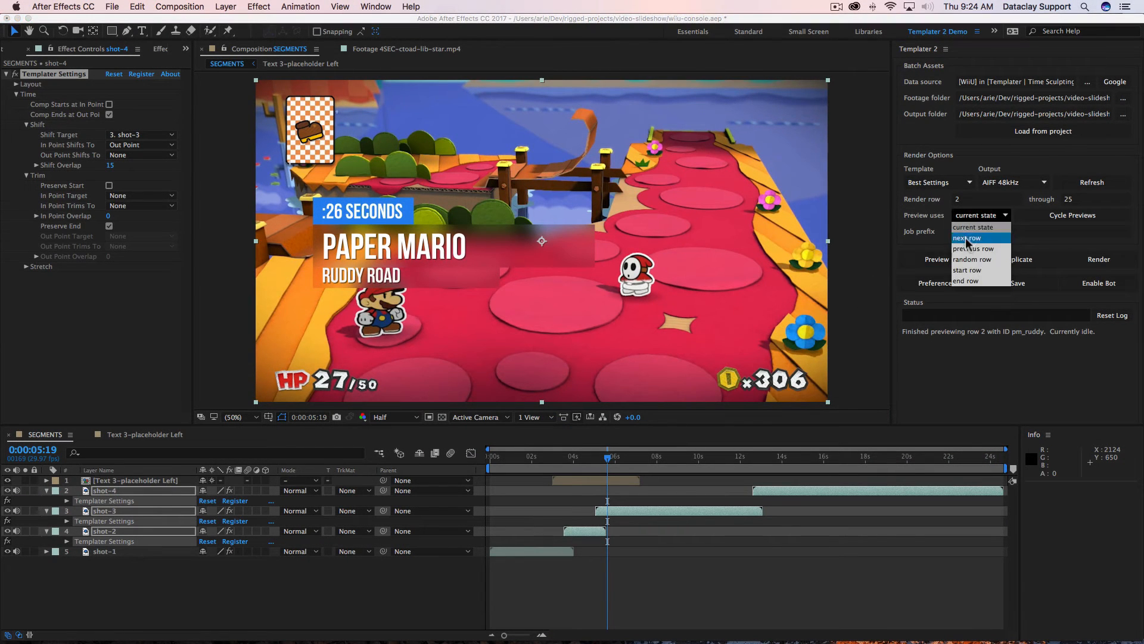
pyautogui.click(968, 245)
pyautogui.click(942, 259)
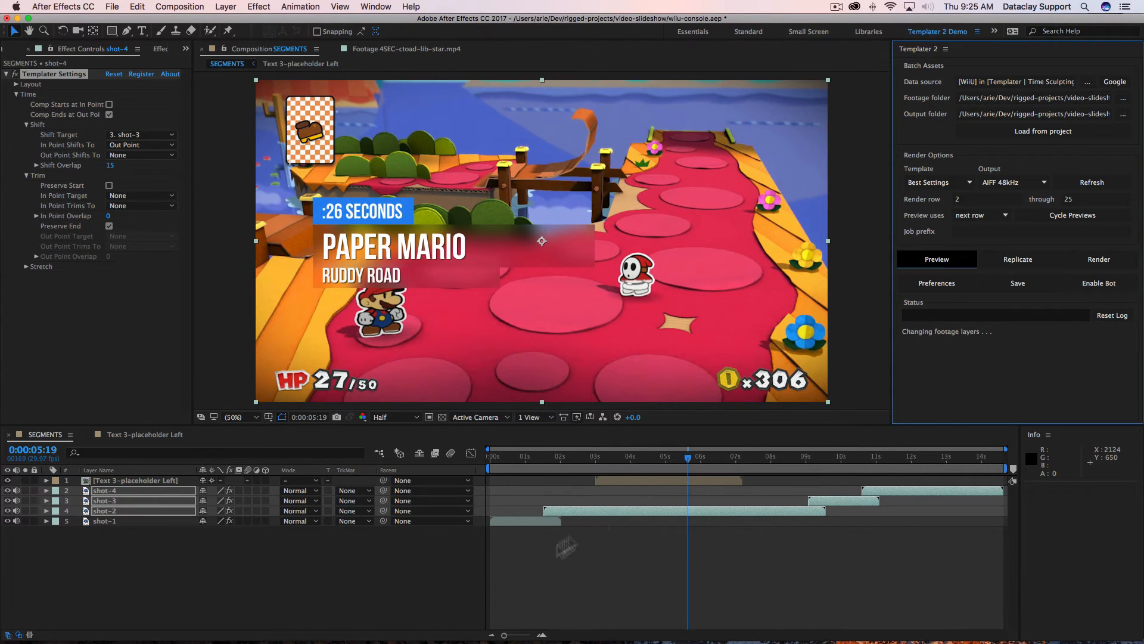
pyautogui.click(938, 258)
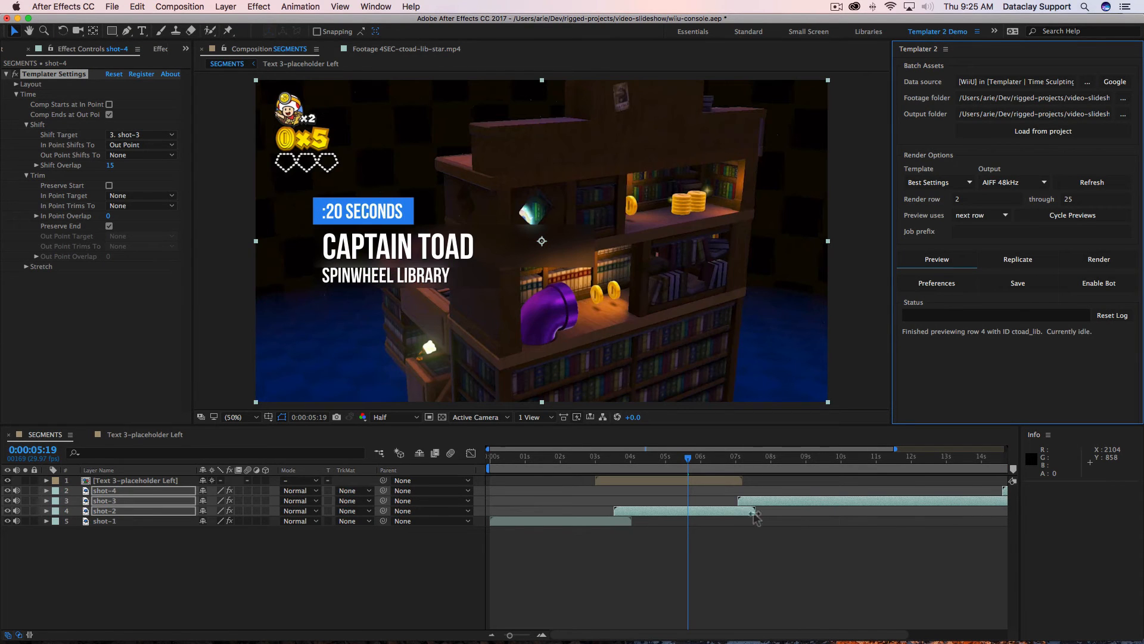
pyautogui.click(940, 260)
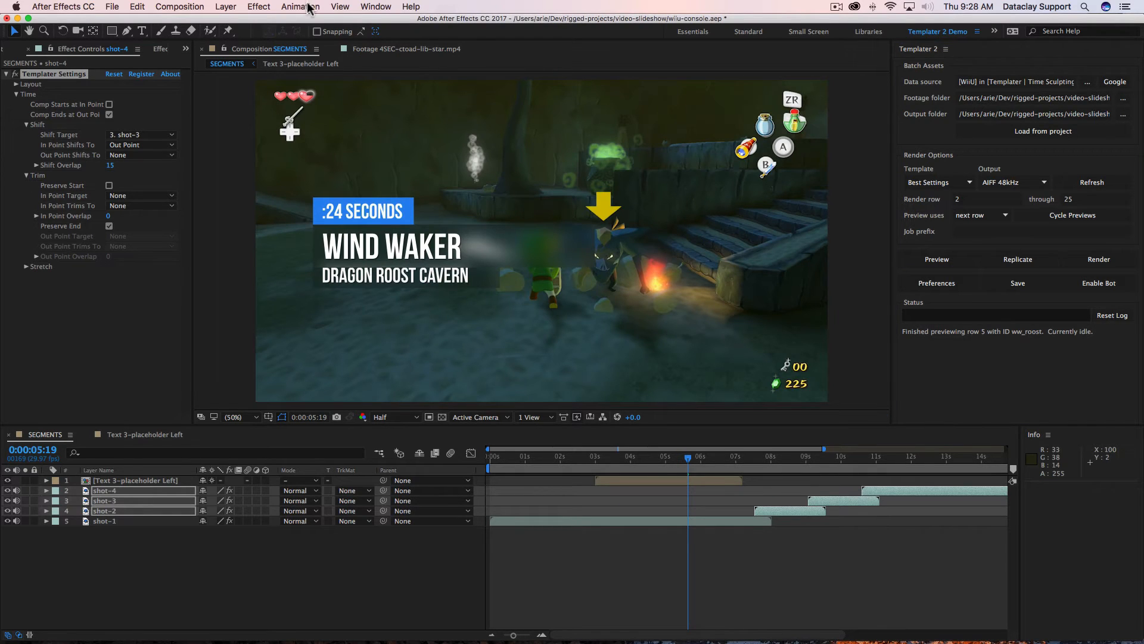
pyautogui.click(300, 7)
pyautogui.moveTo(314, 45)
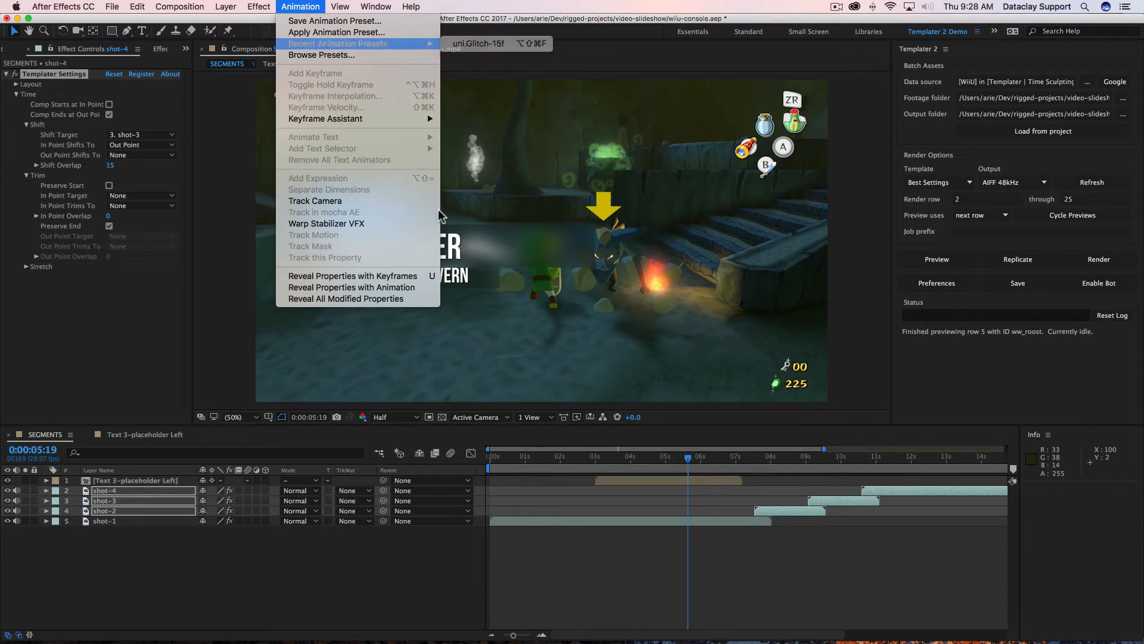
pyautogui.click(702, 458)
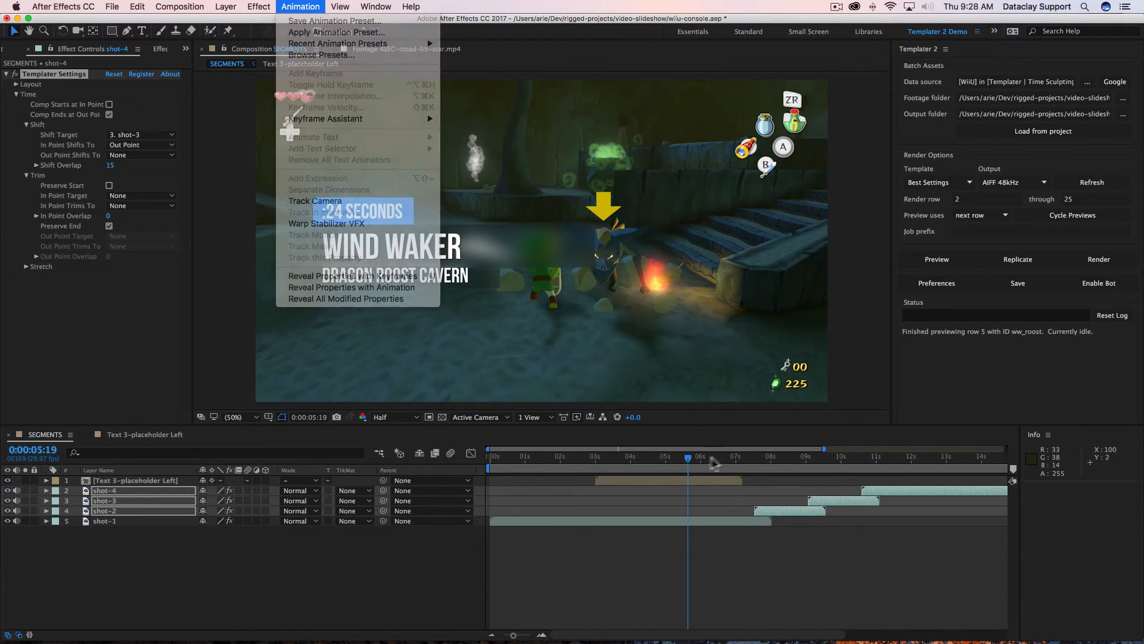
pyautogui.click(752, 458)
pyautogui.moveTo(753, 461); pyautogui.dragTo(757, 464)
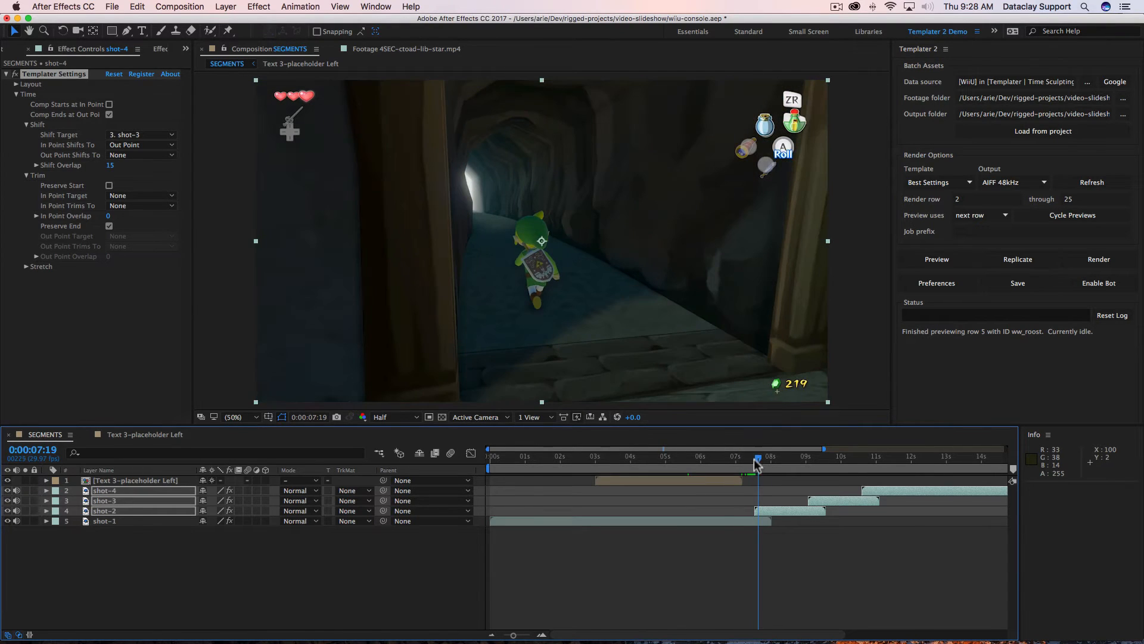
pyautogui.click(775, 507)
pyautogui.press('i')
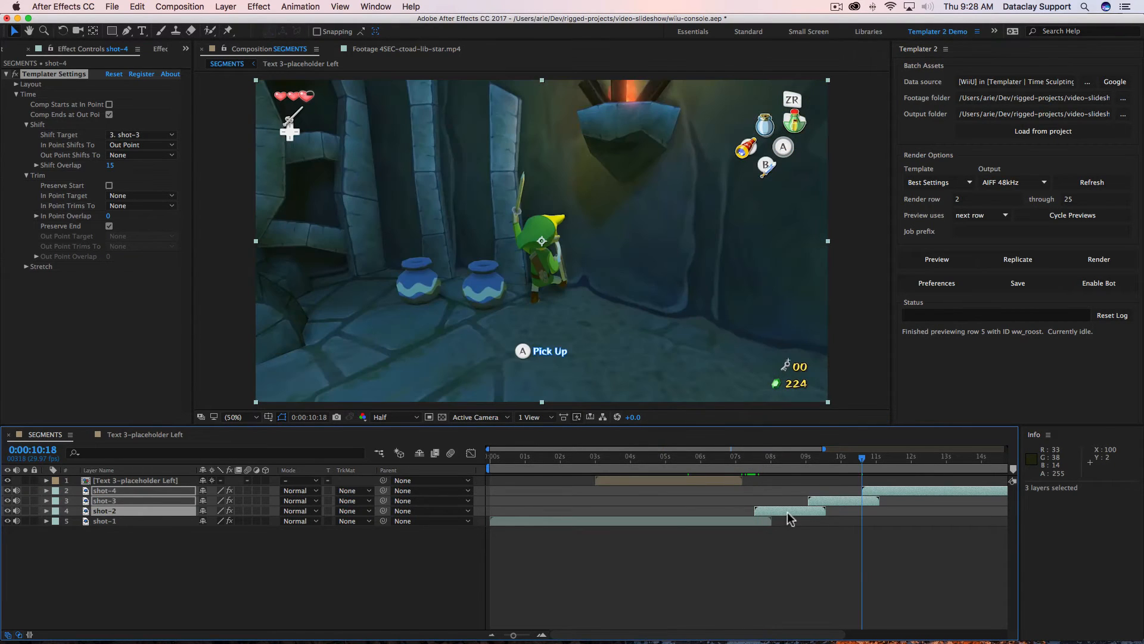
# Apply the recent animation preset uni.Glitch-15f to shot-2 at its in point and reveal its Mix keyframes.
pyautogui.click(749, 550)
pyautogui.click(770, 510)
pyautogui.press('i')
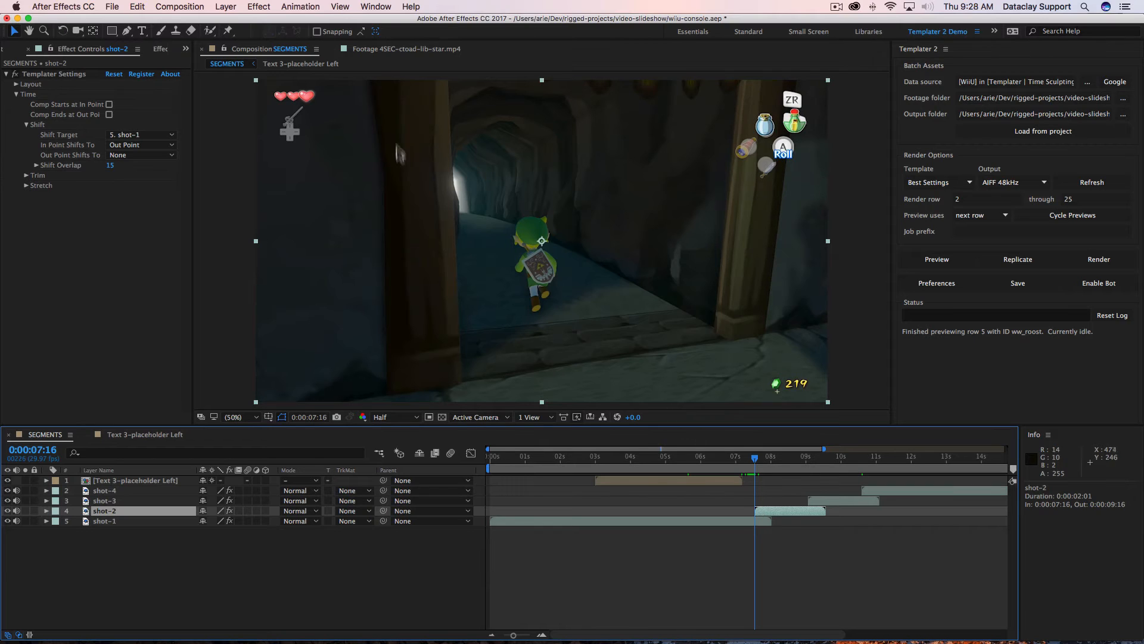
pyautogui.click(301, 6)
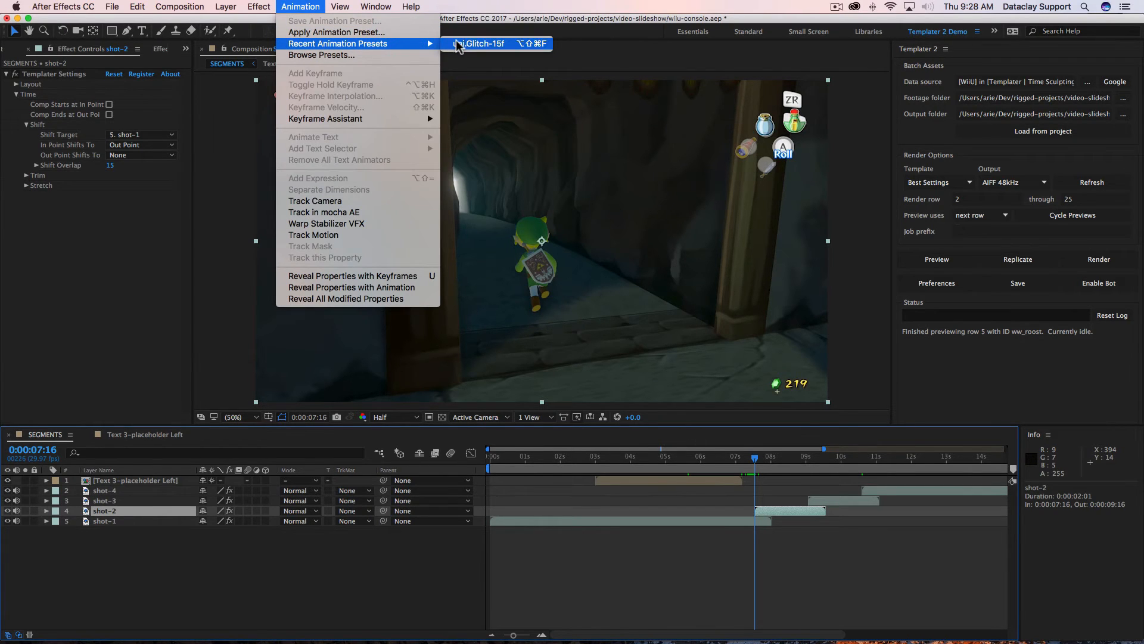
pyautogui.click(477, 44)
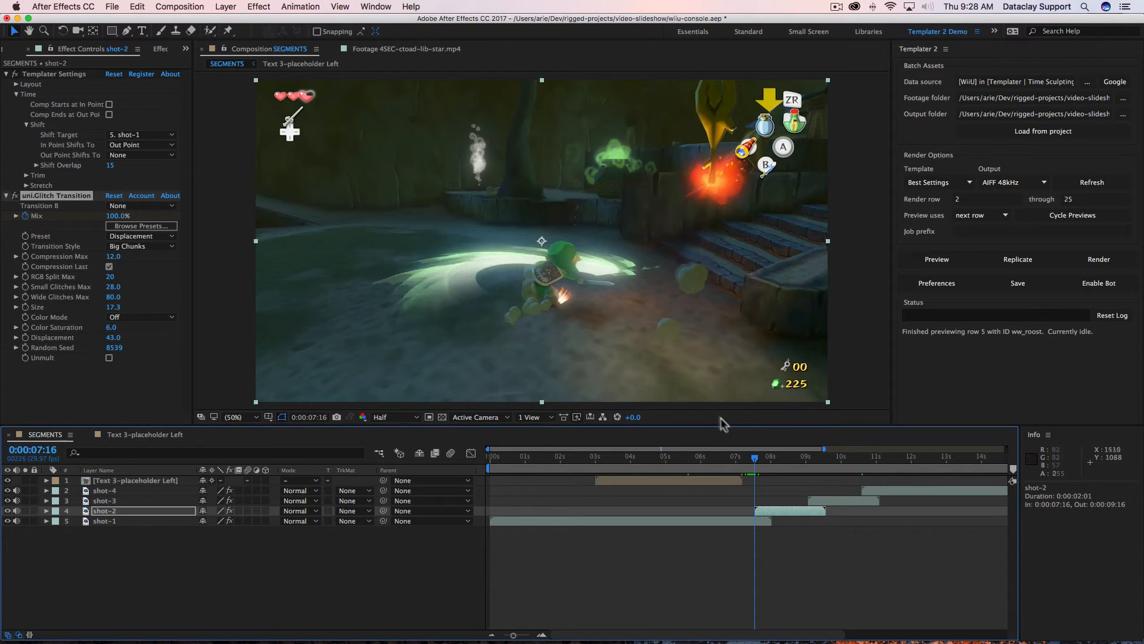
pyautogui.press('u')
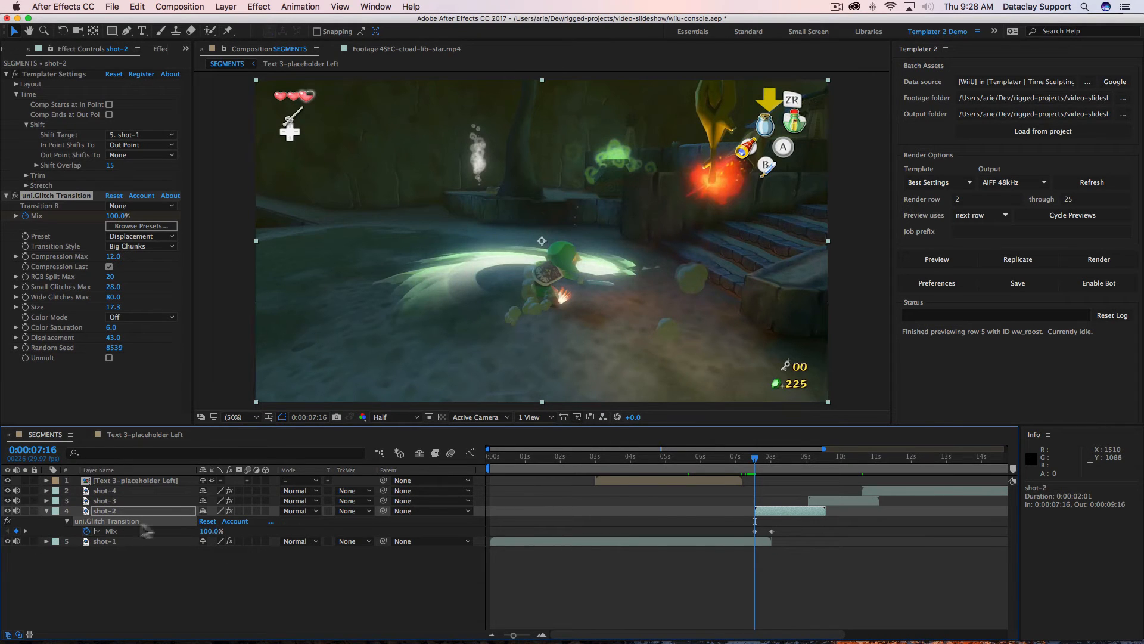
# Set the work area from 0:00:06:25 to 0:00:08:25 and play the glitch transition between shot-1 and shot-2.
pyautogui.moveTo(744, 462)
pyautogui.mouseDown()
pyautogui.moveTo(732, 464)
pyautogui.moveTo(813, 465)
pyautogui.moveTo(803, 466)
pyautogui.mouseUp()
pyautogui.press('b')
pyautogui.press('n')
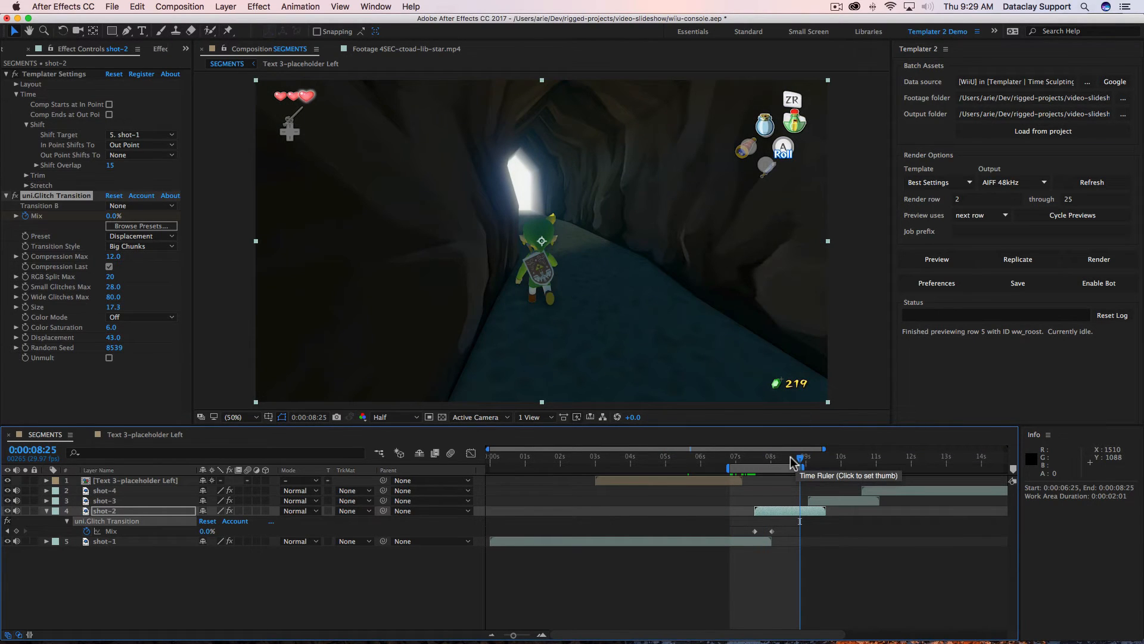
pyautogui.press('space')
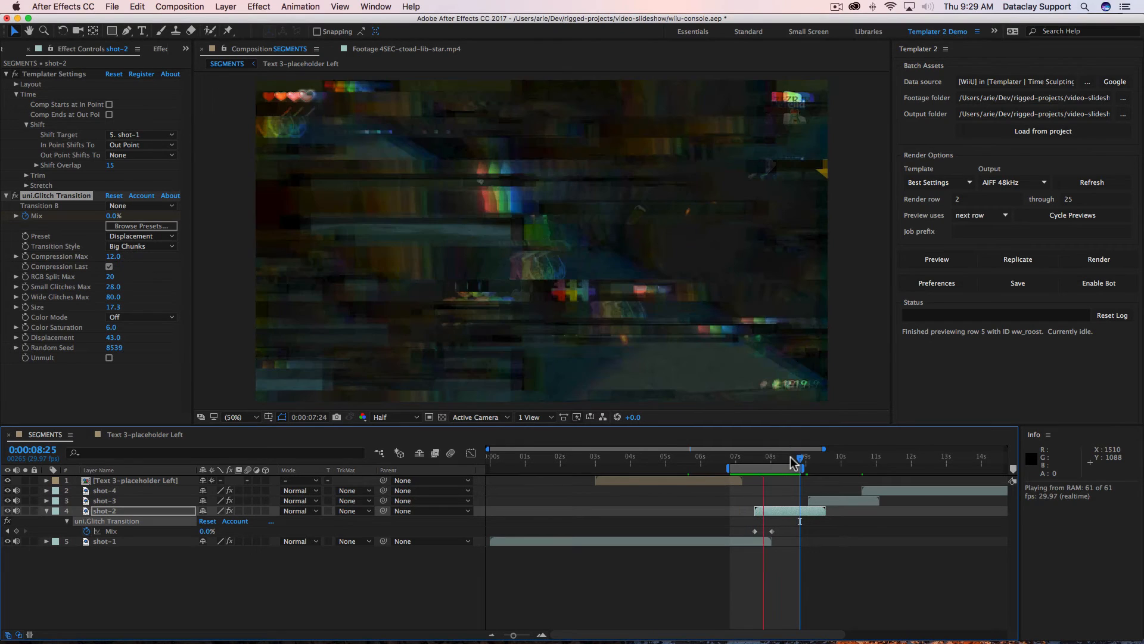
pyautogui.press('space')
# Apply the uni.Glitch-15f preset to shot-3 at its in point and reveal the effect's Mix keyframes.
pyautogui.click(821, 499)
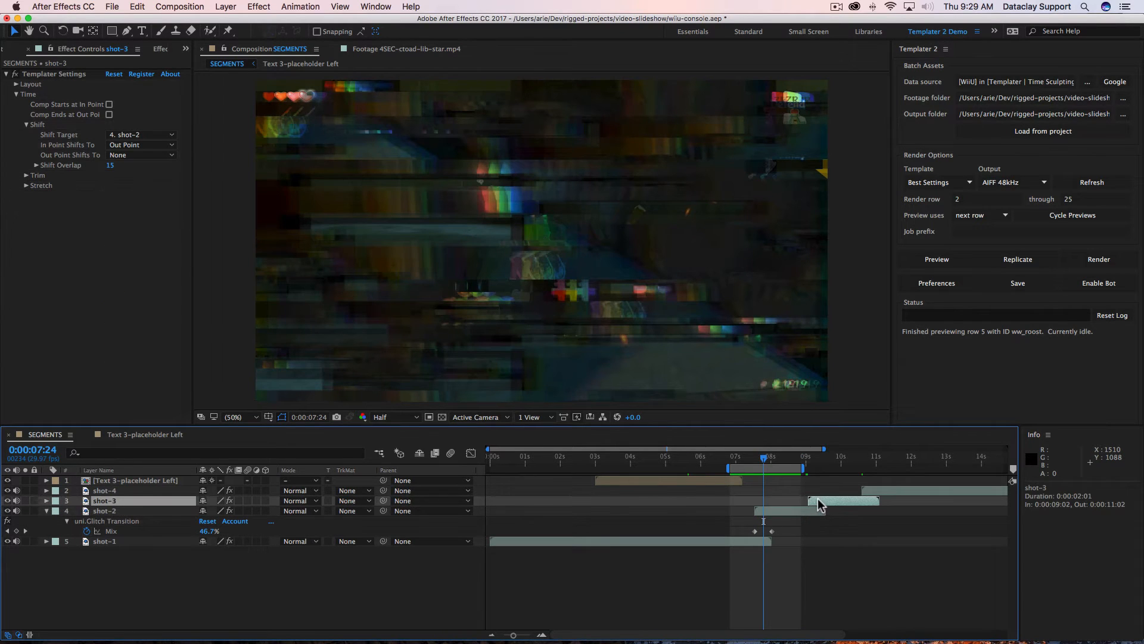
pyautogui.press('i')
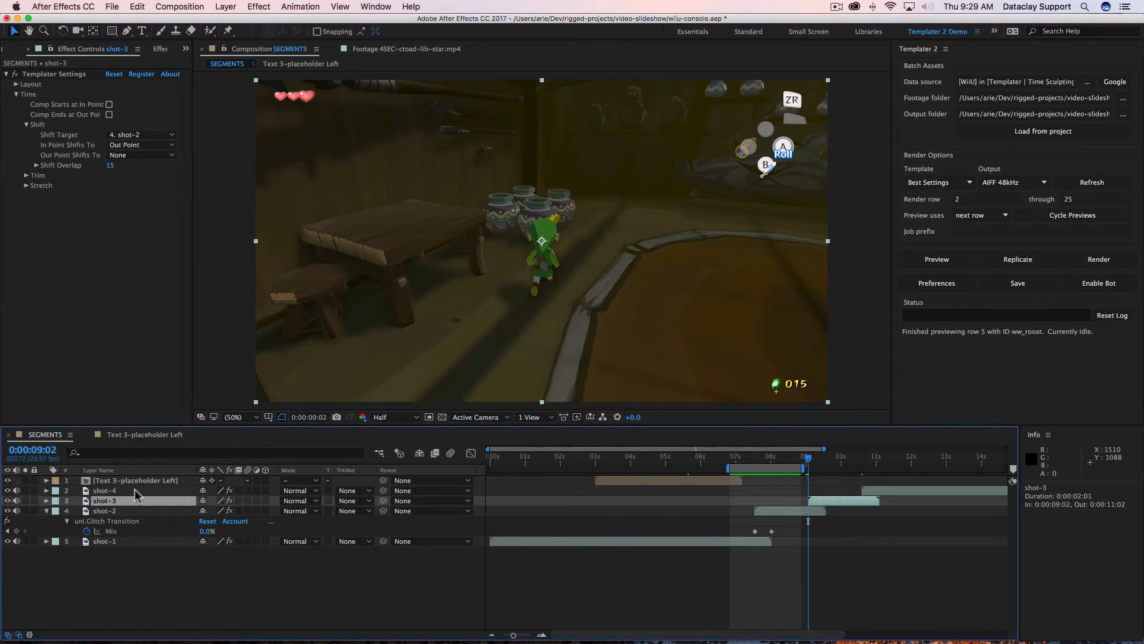
pyautogui.click(304, 6)
pyautogui.moveTo(322, 47)
pyautogui.click(456, 49)
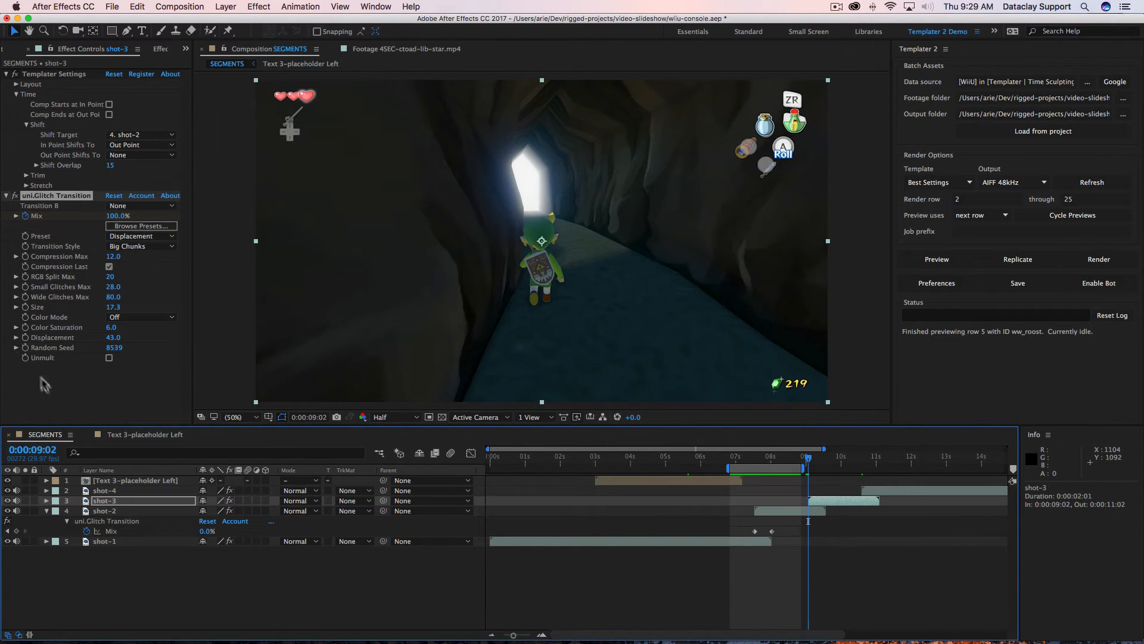
pyautogui.press('u')
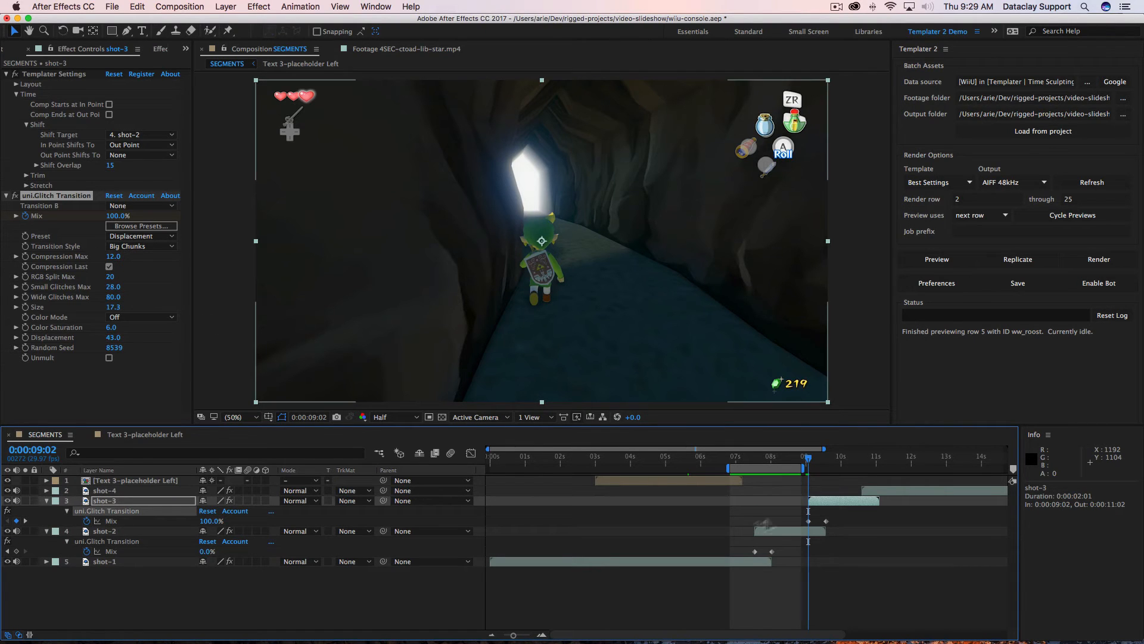
# Apply the uni.Glitch-15f preset to shot-4 at its in point.
pyautogui.moveTo(810, 461); pyautogui.dragTo(869, 460)
pyautogui.click(921, 495)
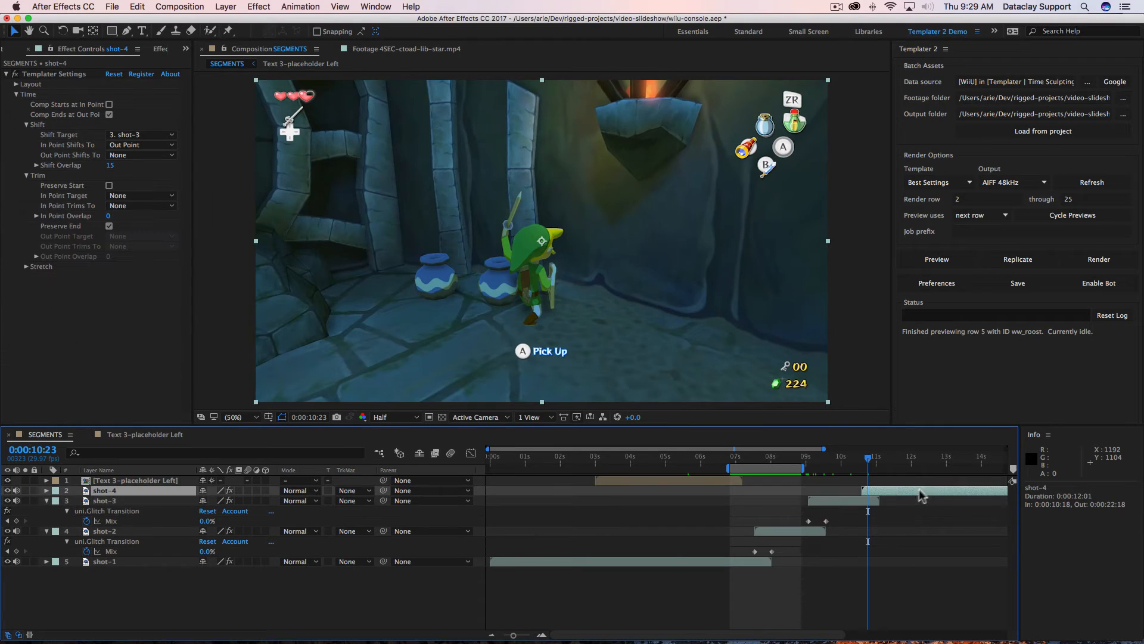
pyautogui.press('i')
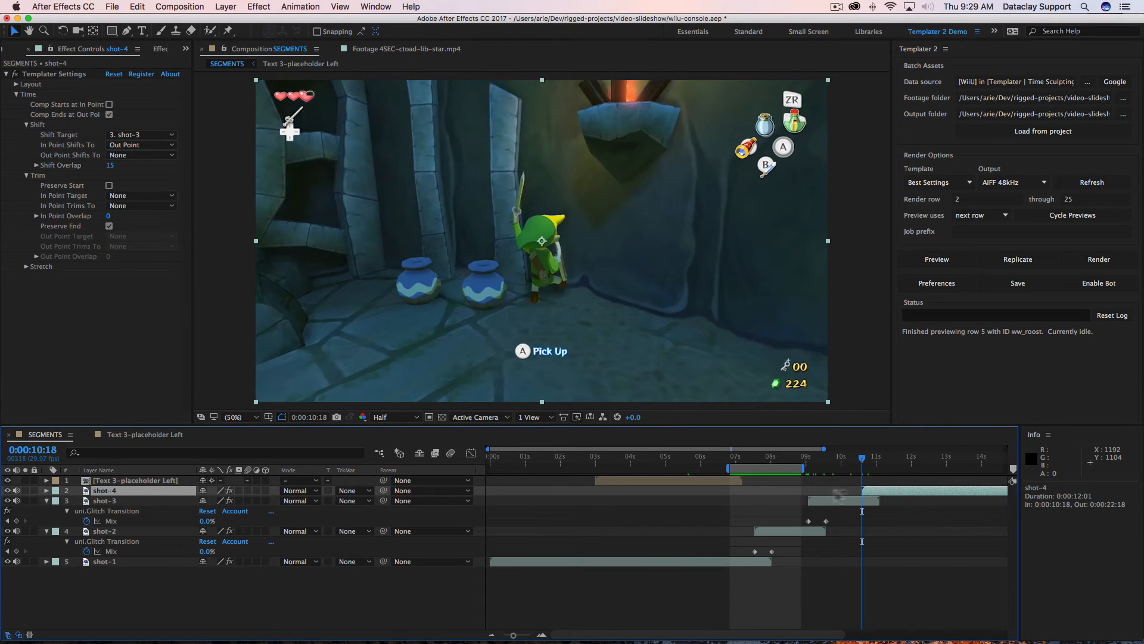
pyautogui.click(317, 9)
pyautogui.moveTo(370, 43)
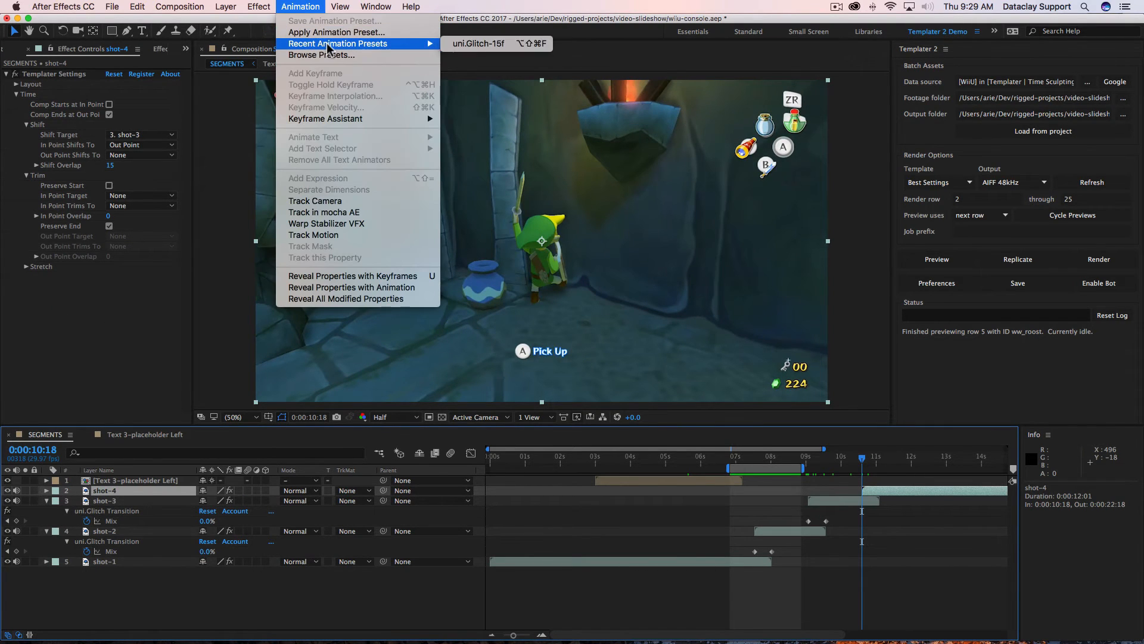
pyautogui.click(482, 47)
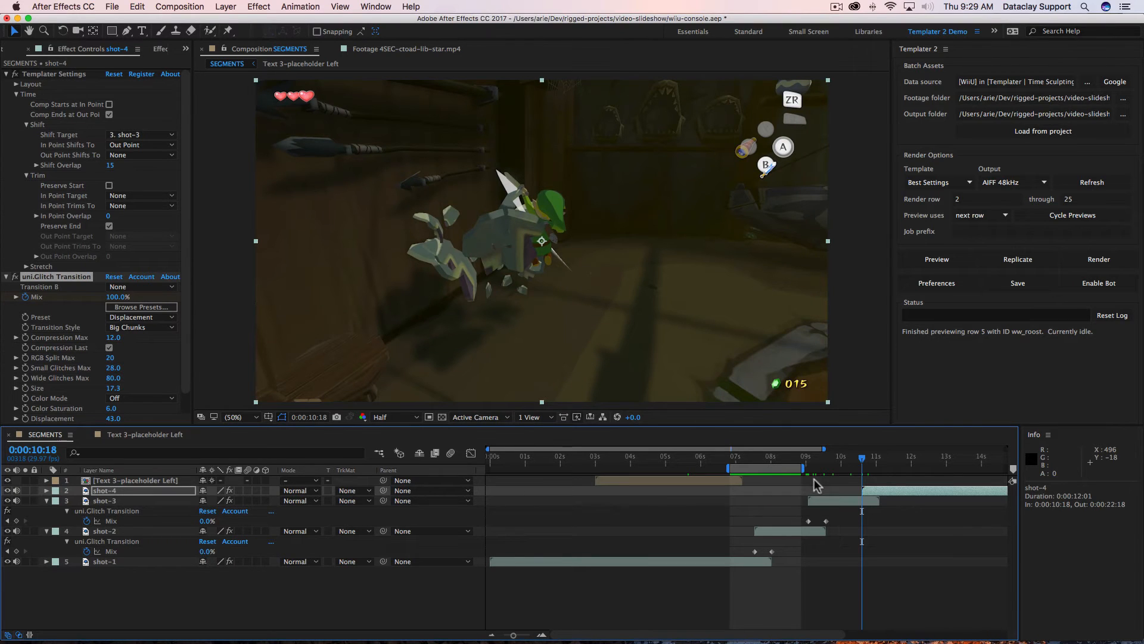
# Extend the work area's end to 0:00:12:17 and play through all three glitch transitions.
pyautogui.moveTo(804, 470); pyautogui.dragTo(934, 470)
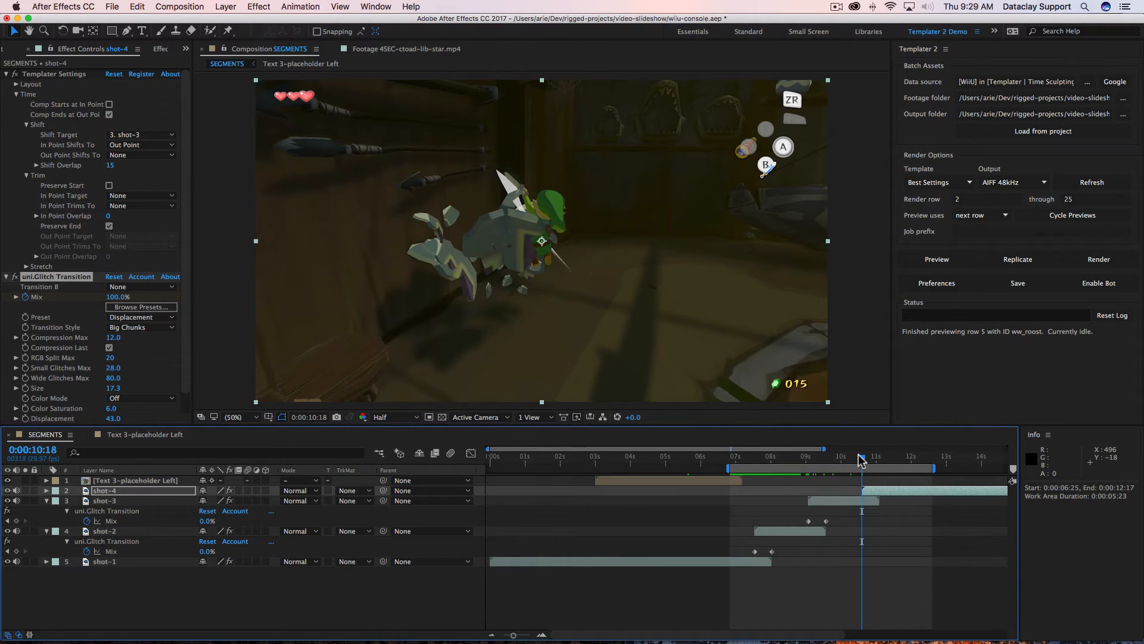
pyautogui.moveTo(862, 459); pyautogui.dragTo(809, 459)
pyautogui.press('space')
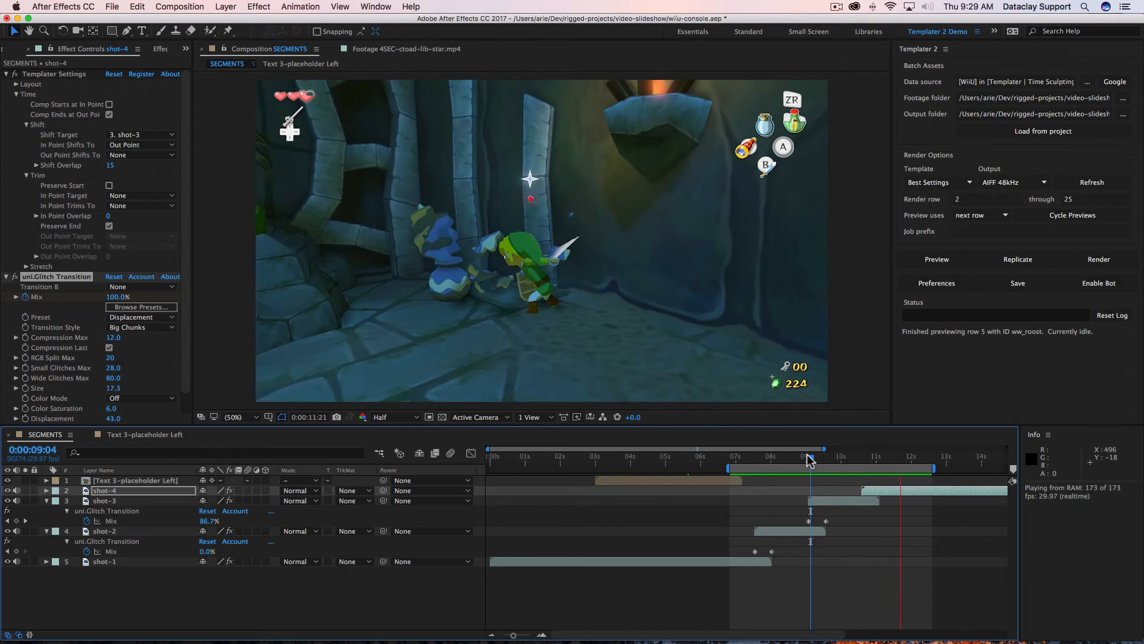
pyautogui.press('space')
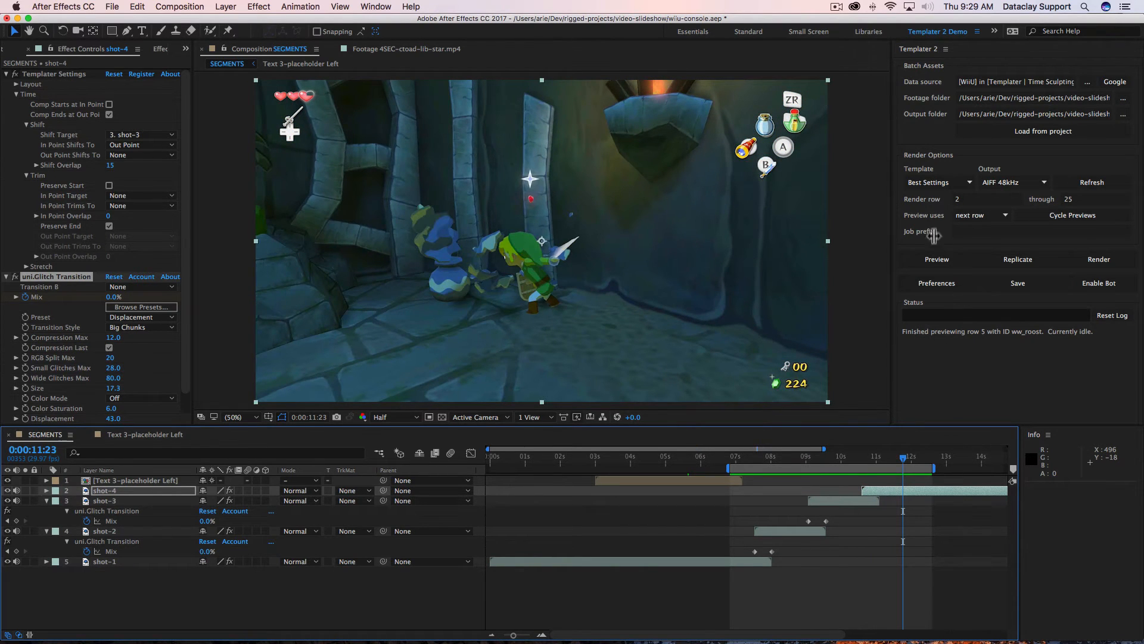
# Preview the next spreadsheet row, start the work area at 0:00:01:11 and play the glitch transitions through to the composition's end.
pyautogui.click(927, 260)
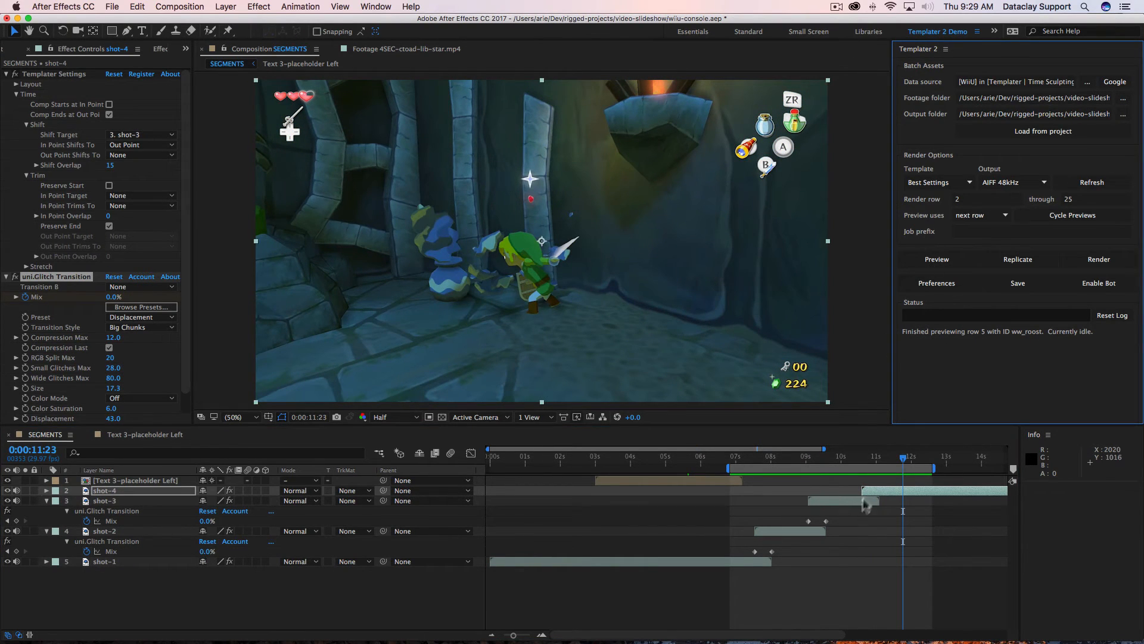
pyautogui.click(933, 260)
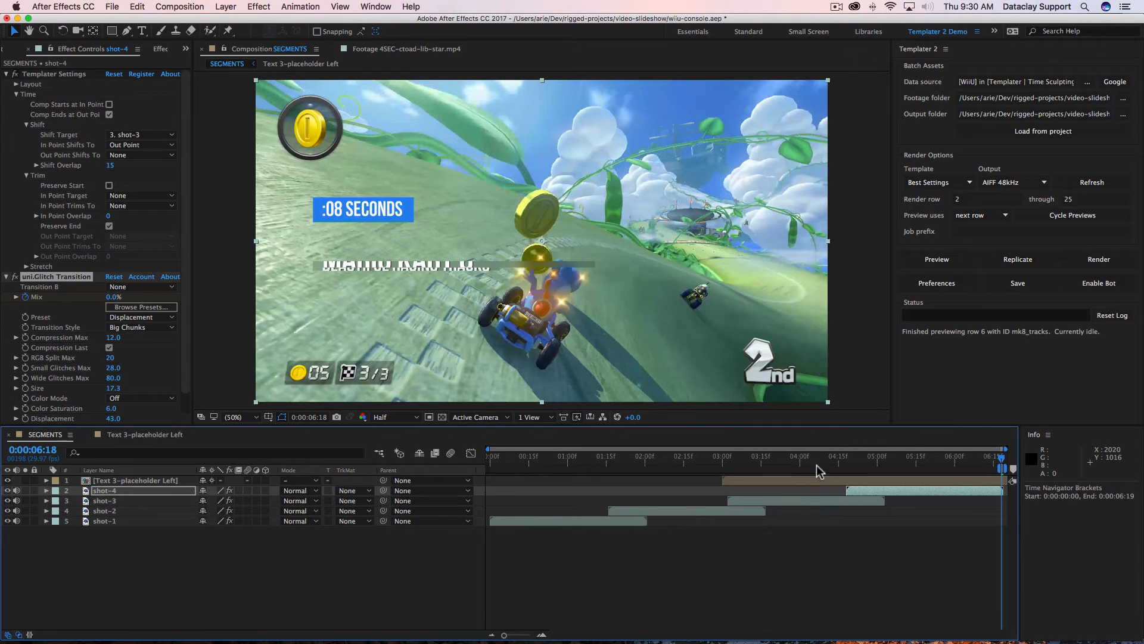
pyautogui.moveTo(608, 472); pyautogui.dragTo(594, 472)
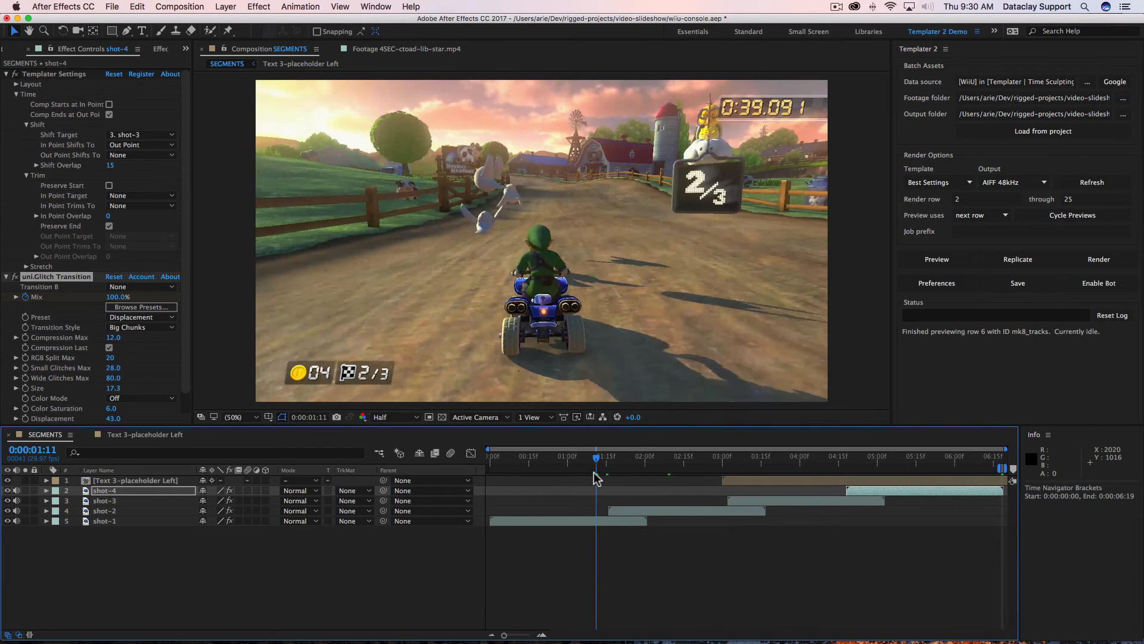
pyautogui.press('b')
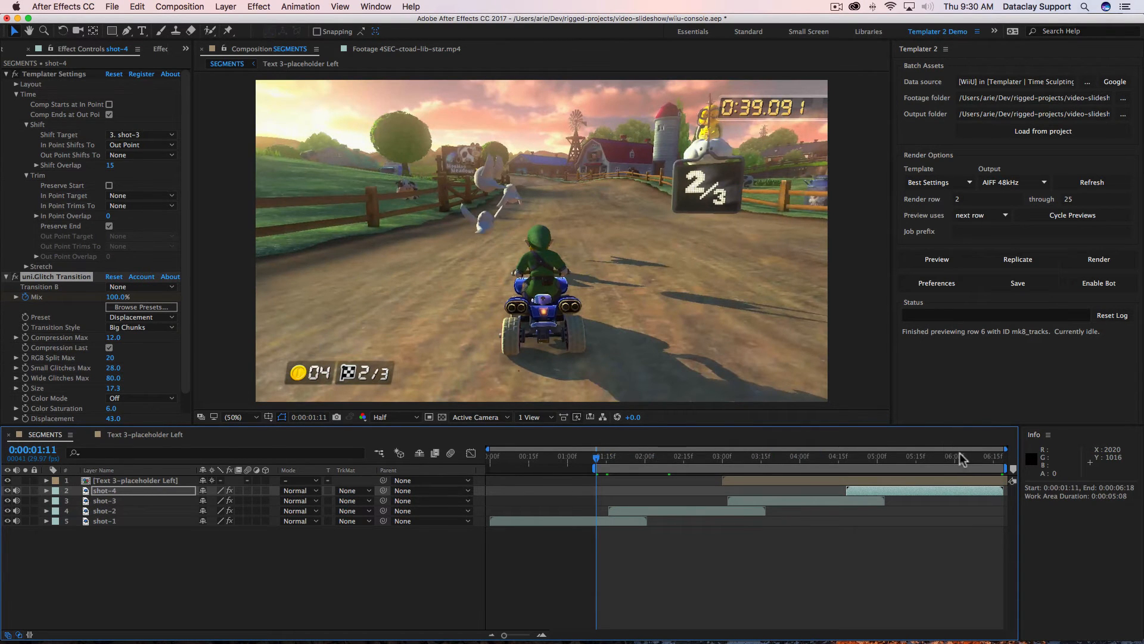
pyautogui.moveTo(978, 457); pyautogui.dragTo(1003, 456)
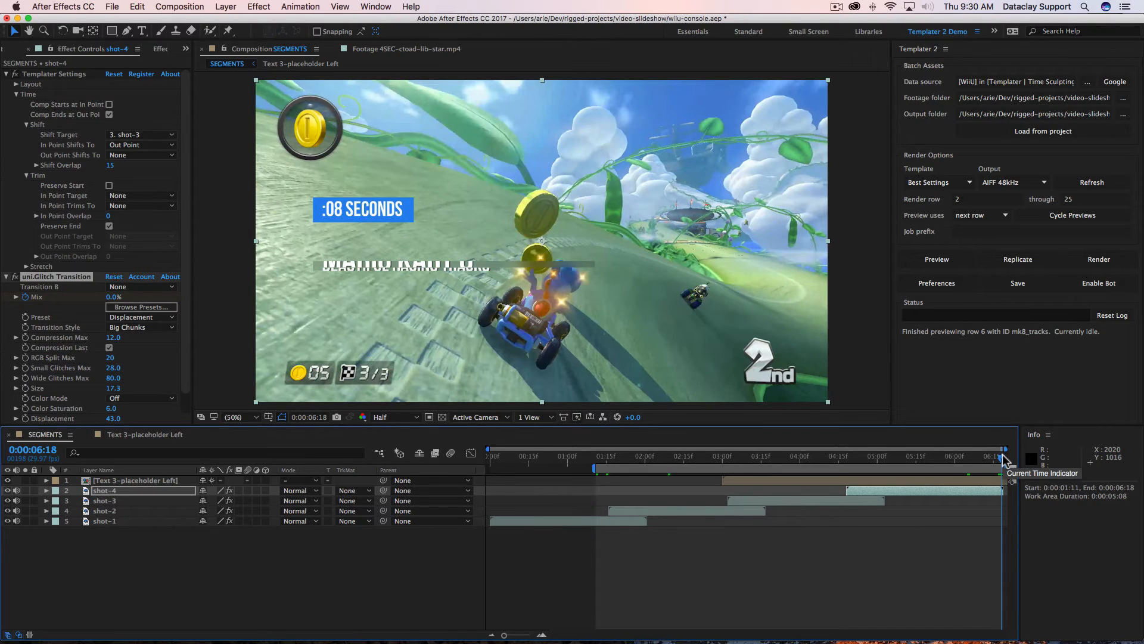
pyautogui.press('space')
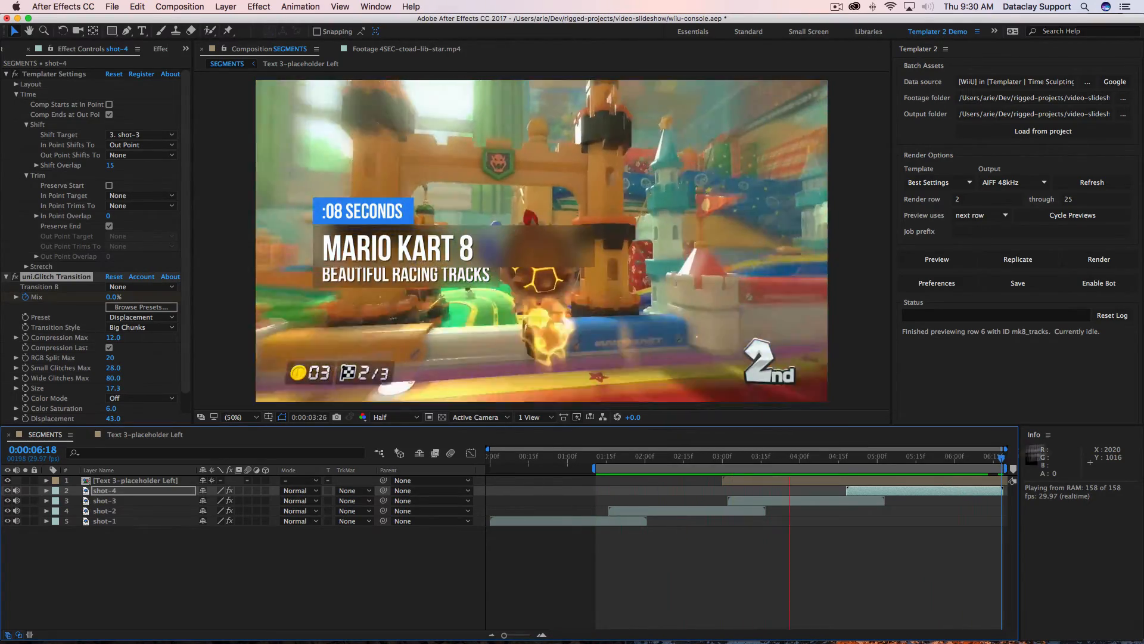
pyautogui.press('space')
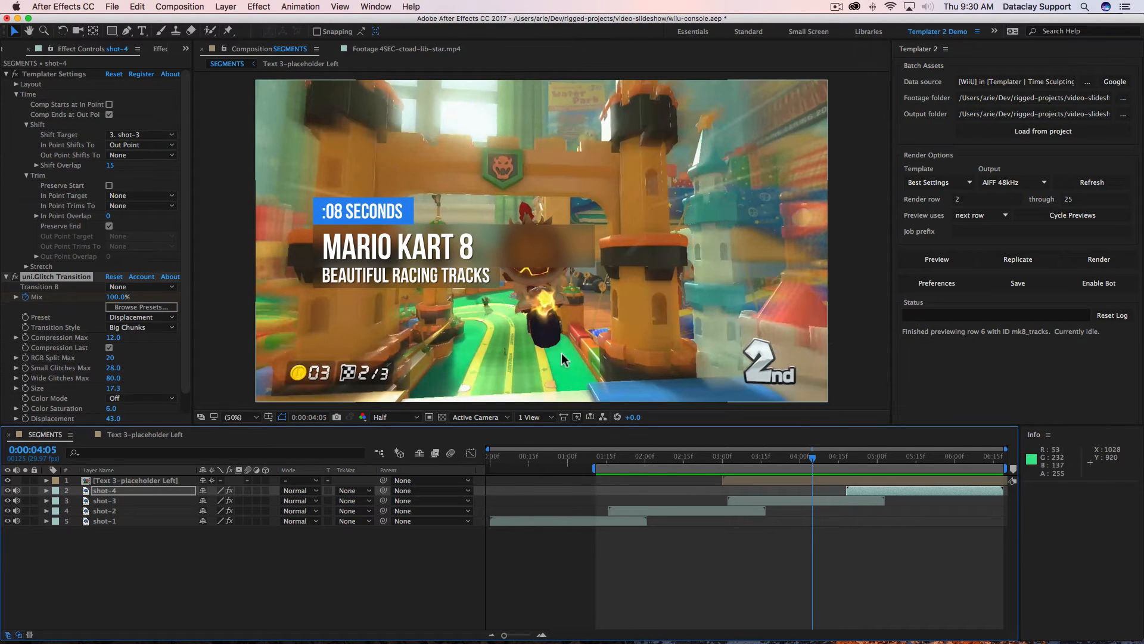
# Preview another spreadsheet row and play a work area from 0:00:08:23 to 0:00:10:00 around the change from shot-2 to shot-3.
pyautogui.click(935, 261)
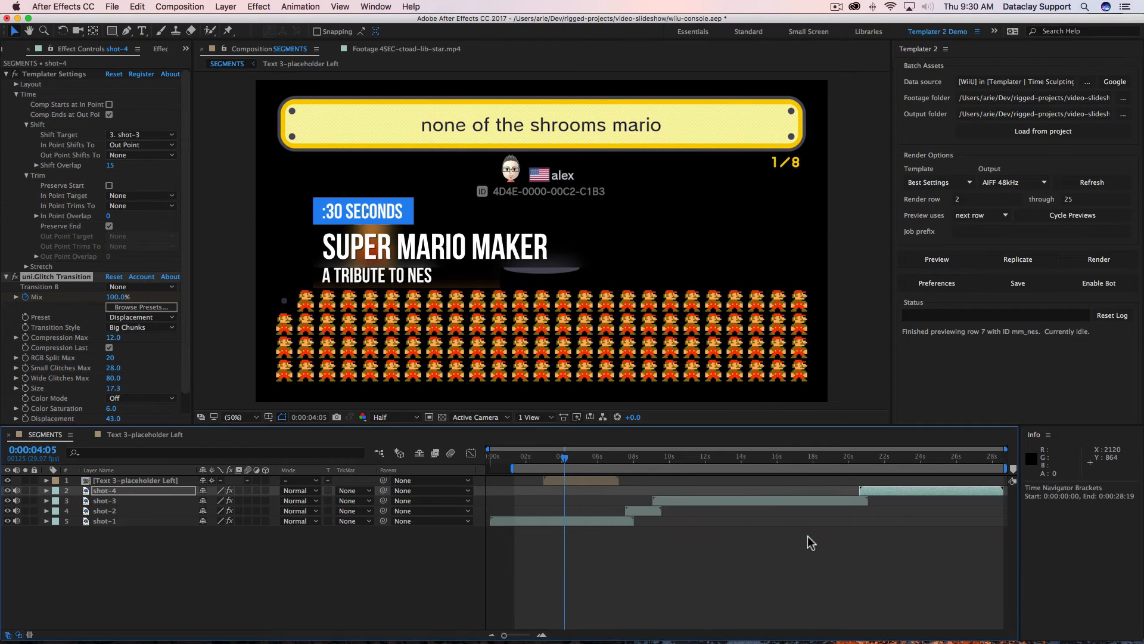
pyautogui.moveTo(602, 457); pyautogui.dragTo(666, 455)
pyautogui.press('b')
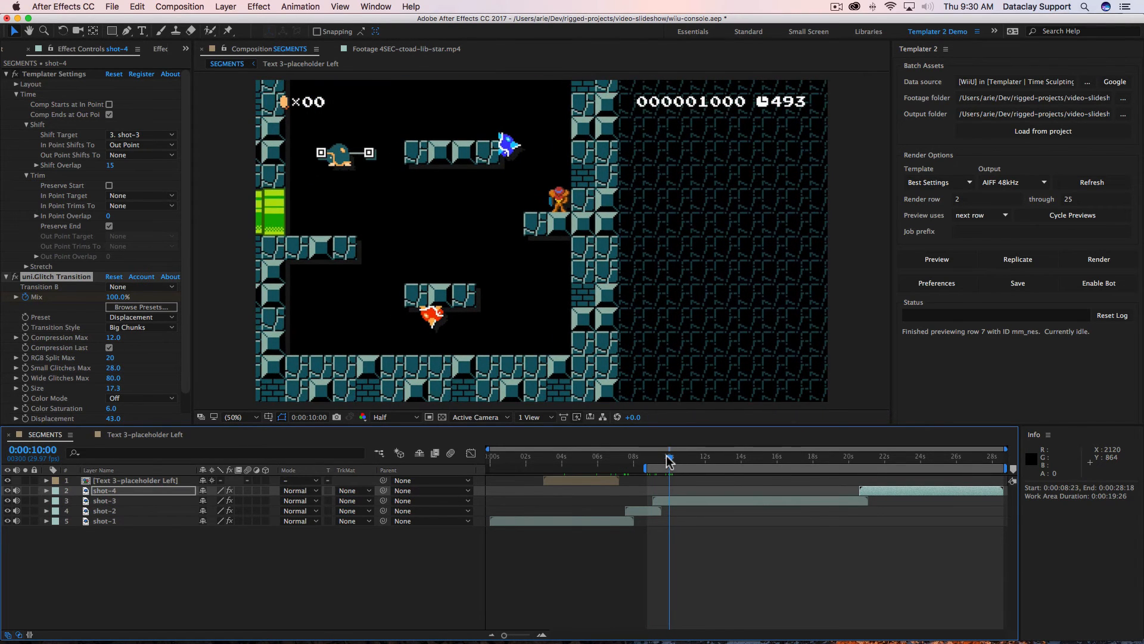
pyautogui.press('space')
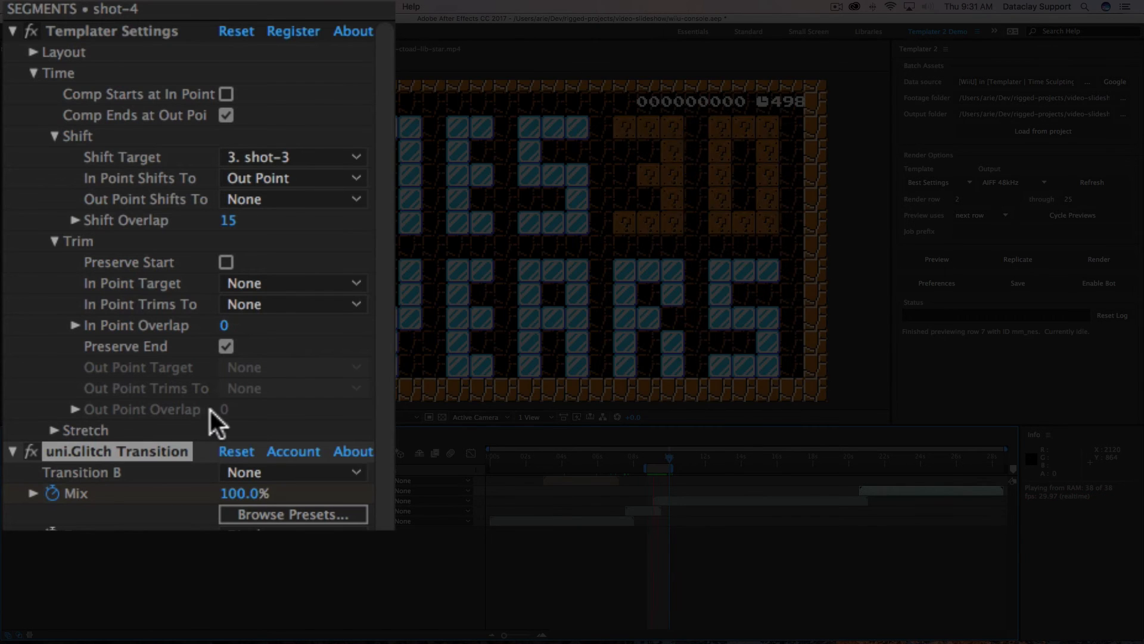
# Examine the Stretch options in shot-4's Templater Settings effect.
pyautogui.click(54, 431)
pyautogui.scroll(-4, 94, 377)
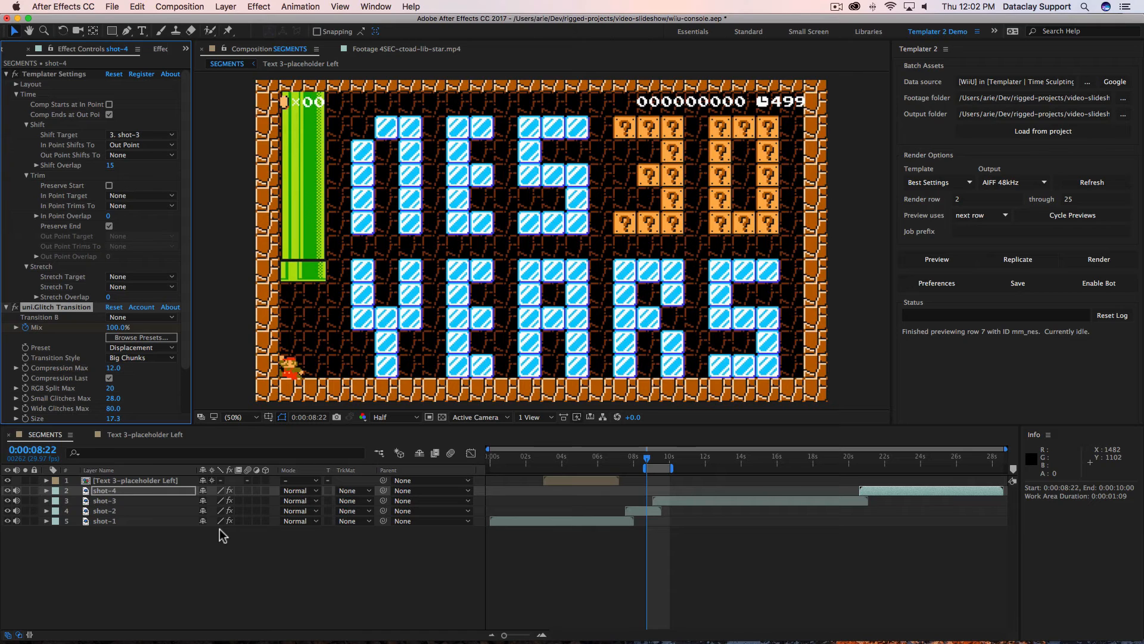
# Create a new HDTV 1080 29.97 composition named RENDER.
pyautogui.click(197, 7)
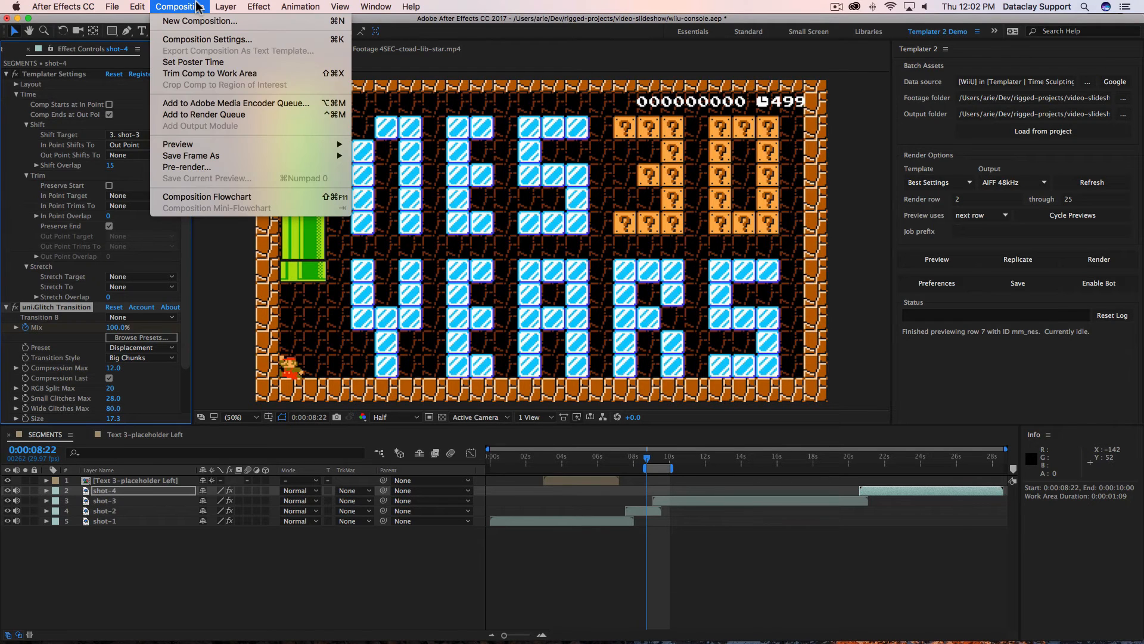
pyautogui.click(195, 24)
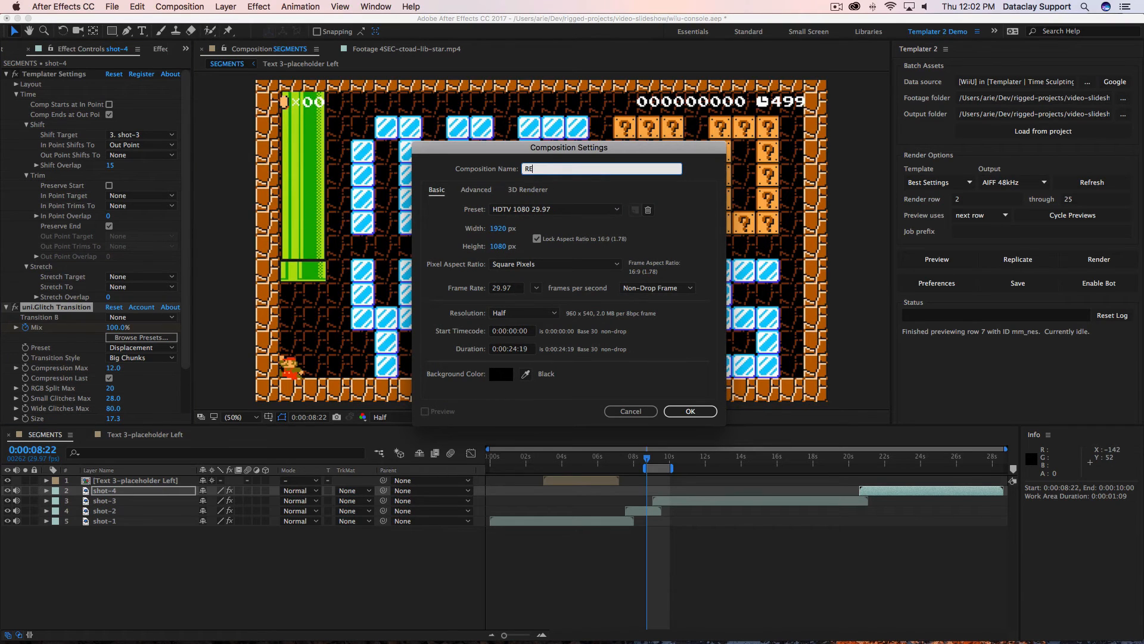
pyautogui.click(685, 411)
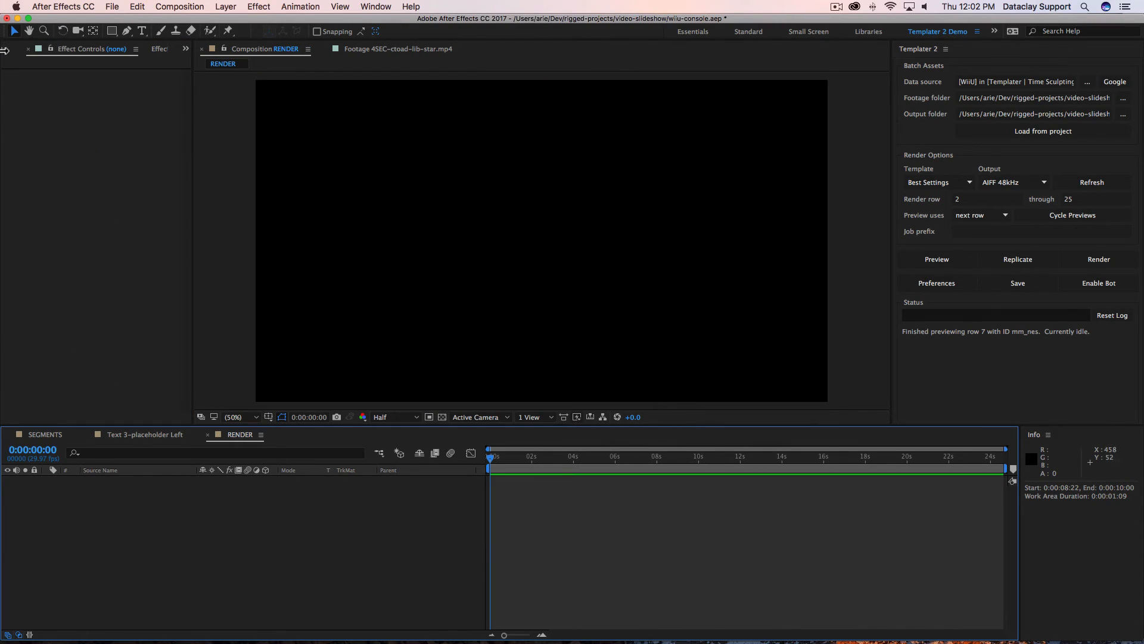
# Nest the SEGMENTS composition as a layer in RENDER and scrub to the end at 0:00:24:18.
pyautogui.click(4, 50)
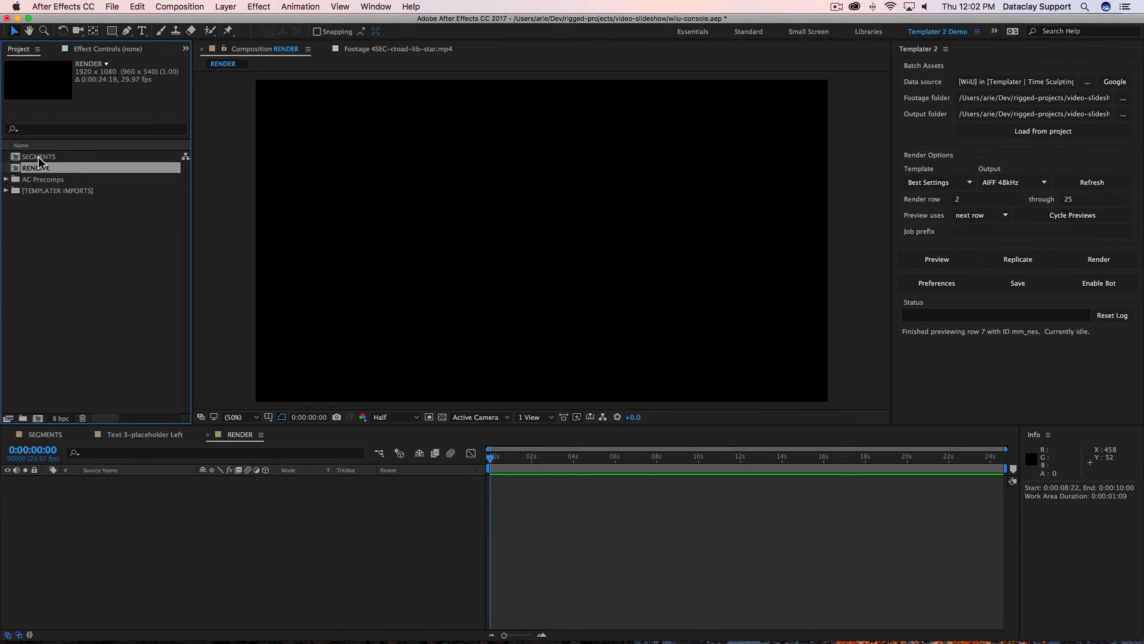
pyautogui.moveTo(40, 161); pyautogui.dragTo(93, 486)
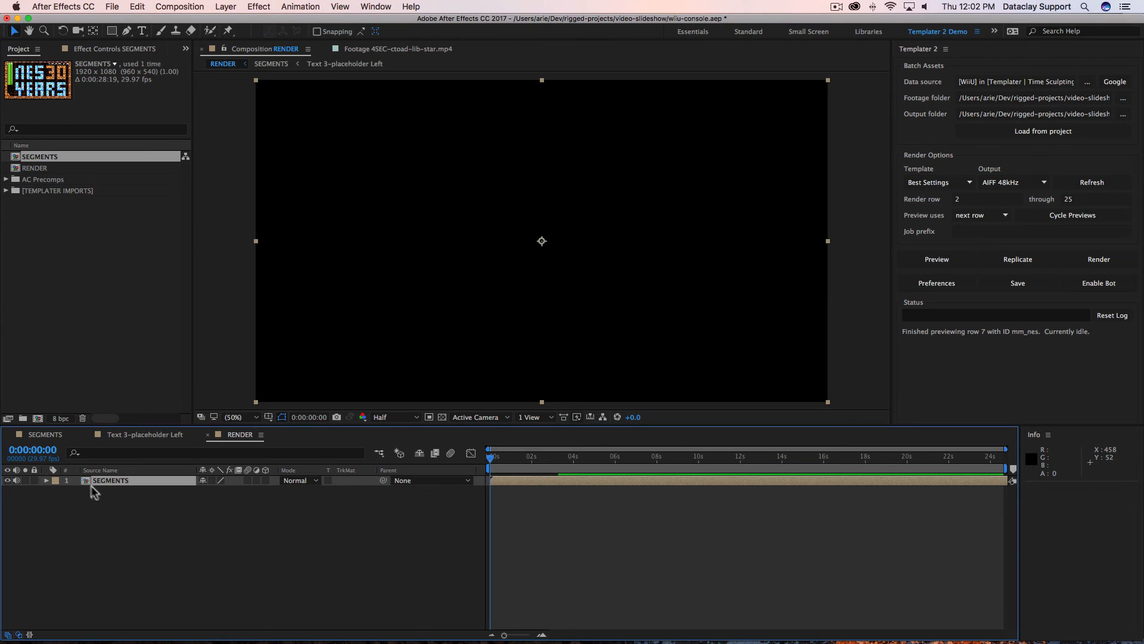
pyautogui.moveTo(718, 456); pyautogui.dragTo(1003, 490)
pyautogui.click(882, 495)
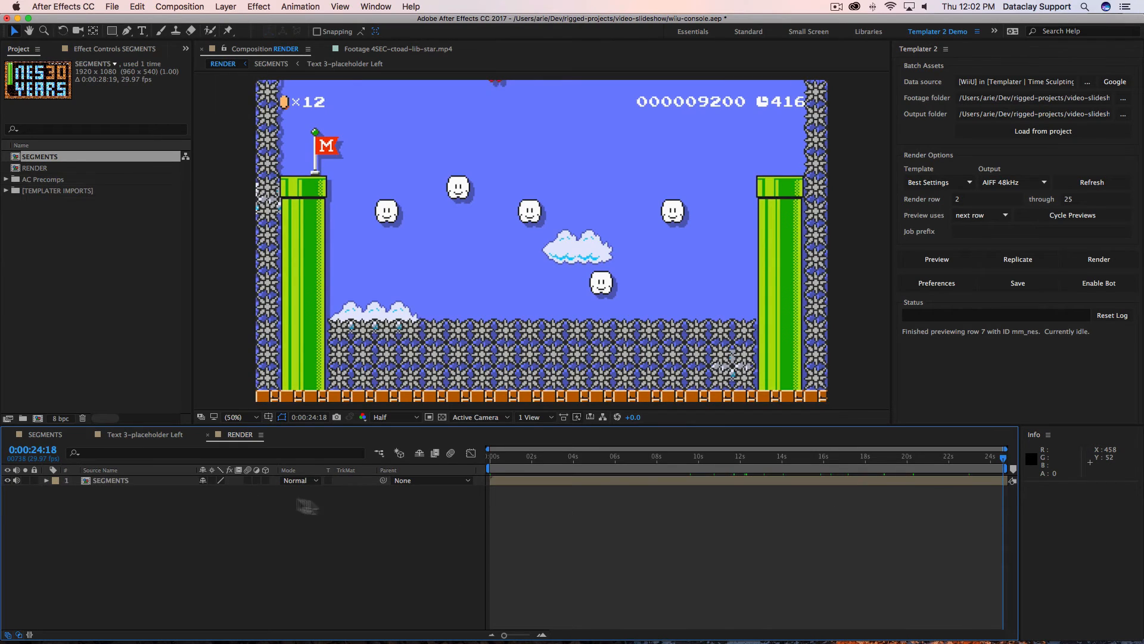
# Apply Templater Settings to the SEGMENTS layer in RENDER and turn on Comp Ends at Out Point.
pyautogui.click(154, 484)
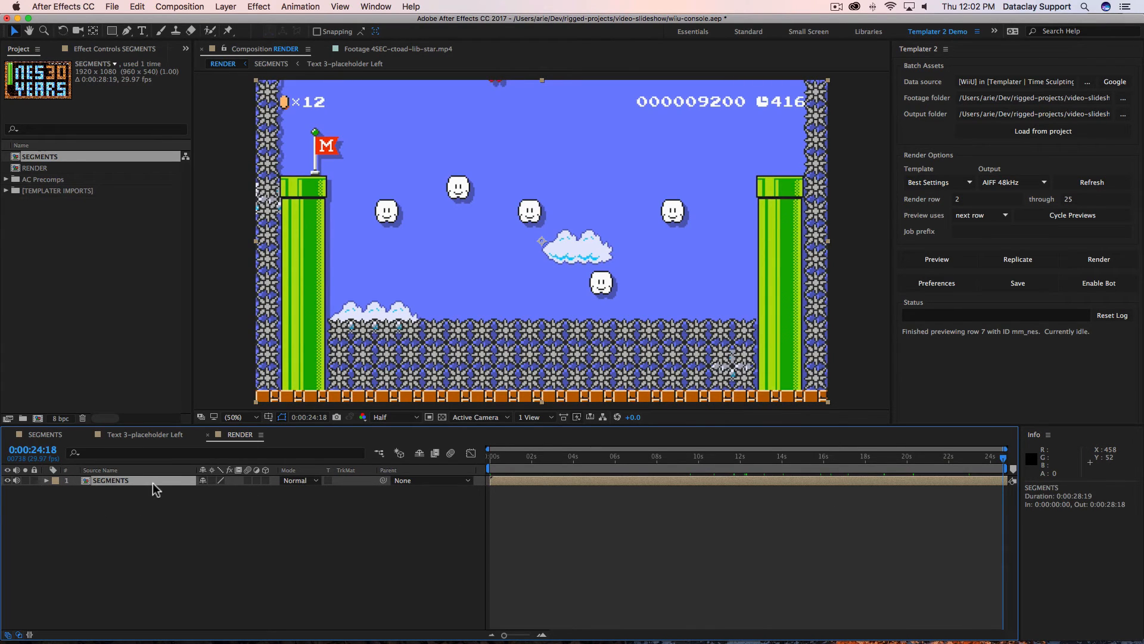
pyautogui.click(258, 8)
pyautogui.click(268, 34)
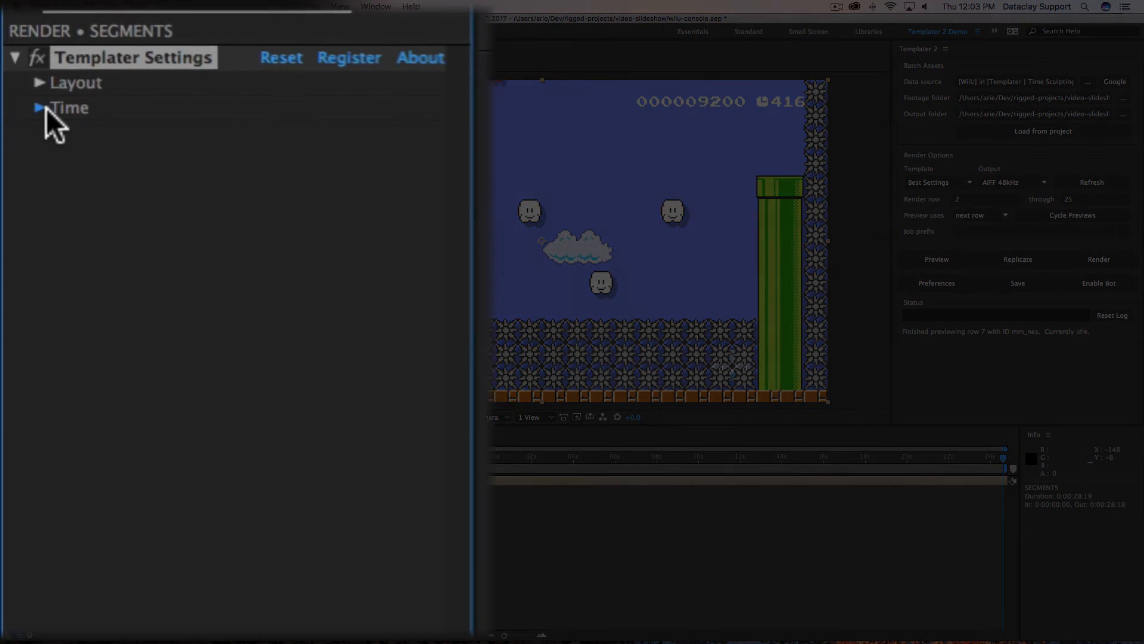
pyautogui.click(17, 94)
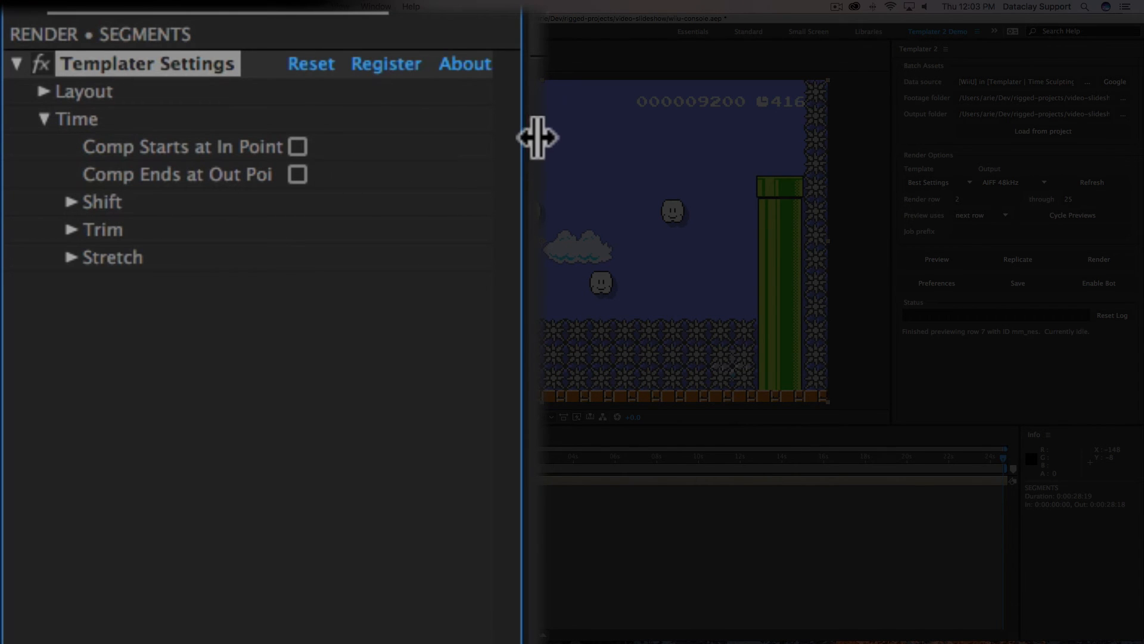
pyautogui.moveTo(537, 137); pyautogui.dragTo(557, 138)
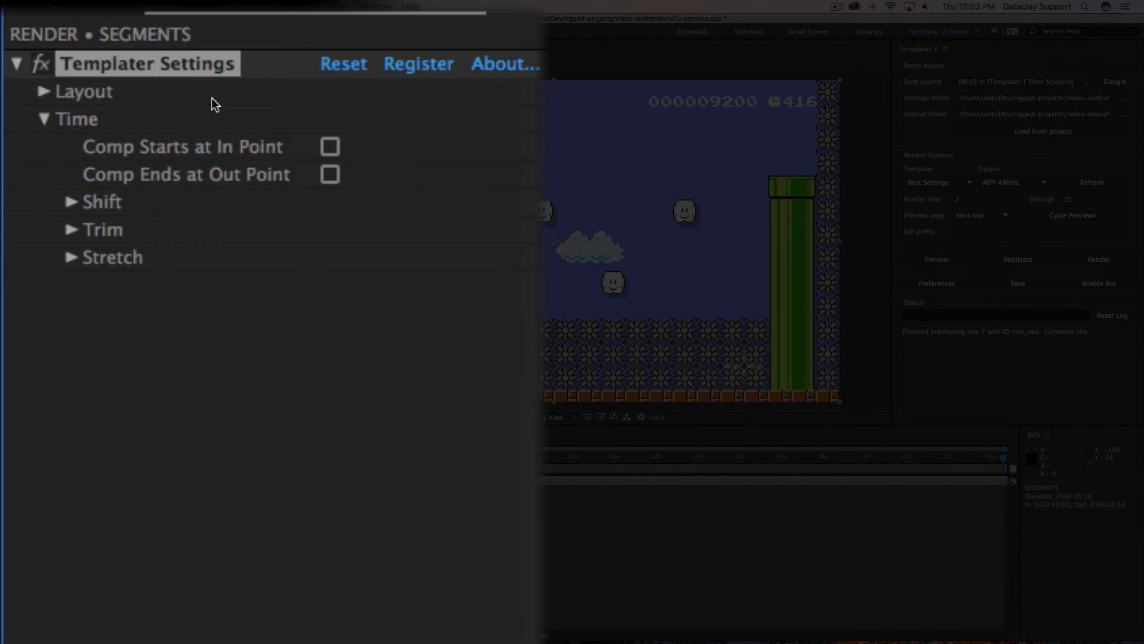
pyautogui.click(331, 174)
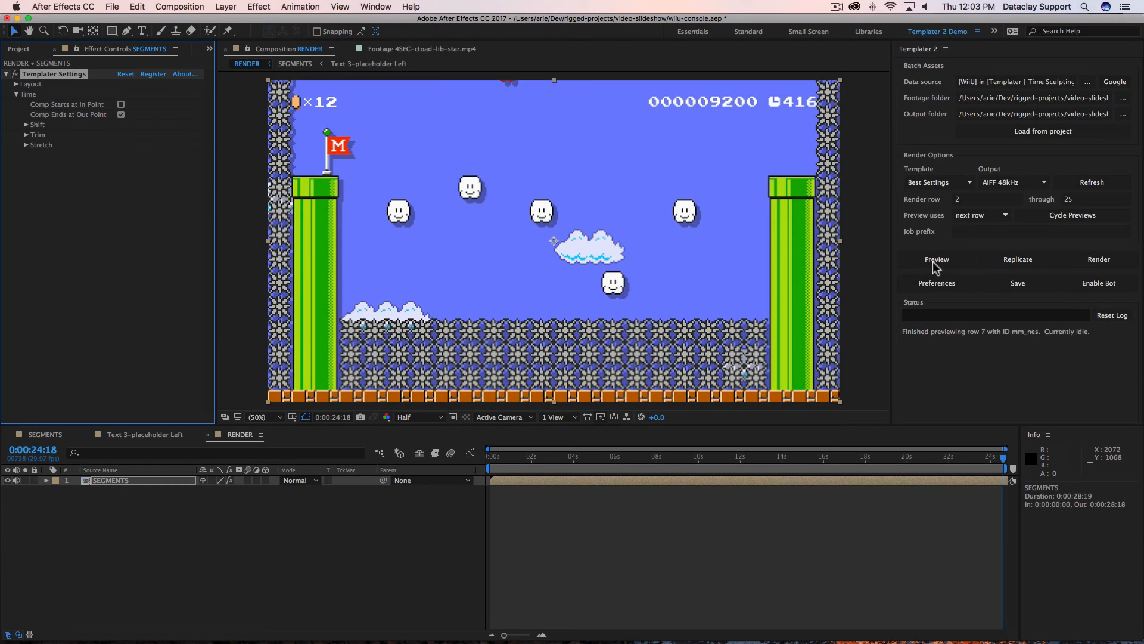
# Preview the next spreadsheet row and scrub RENDER back from its end to 0:00:09:21 to check the fitted length.
pyautogui.click(937, 260)
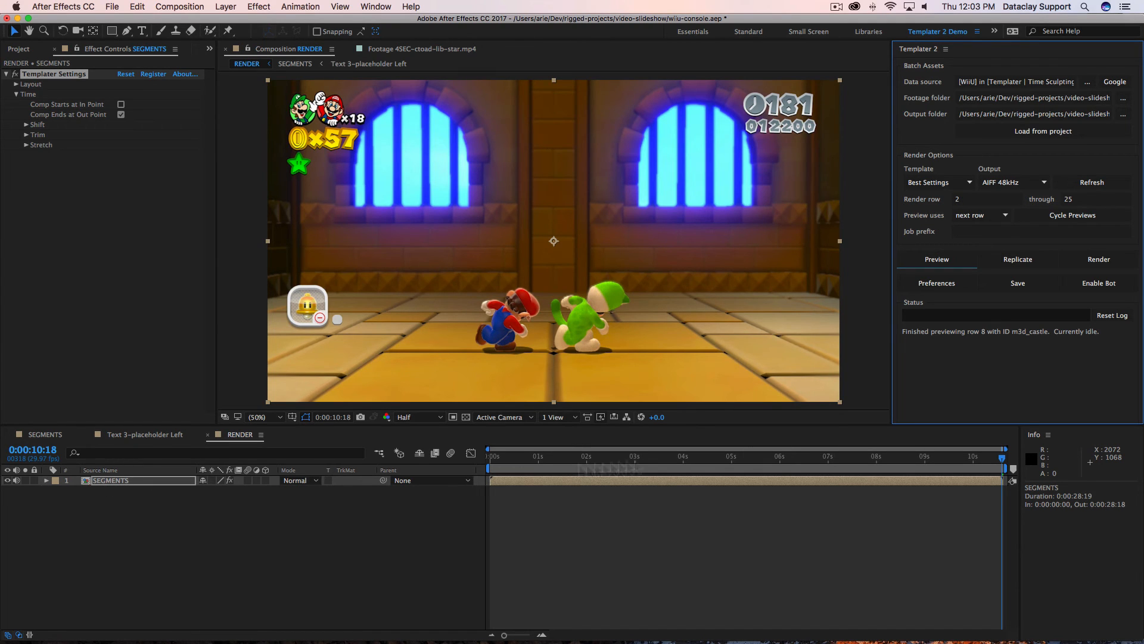
pyautogui.moveTo(1003, 460); pyautogui.dragTo(958, 460)
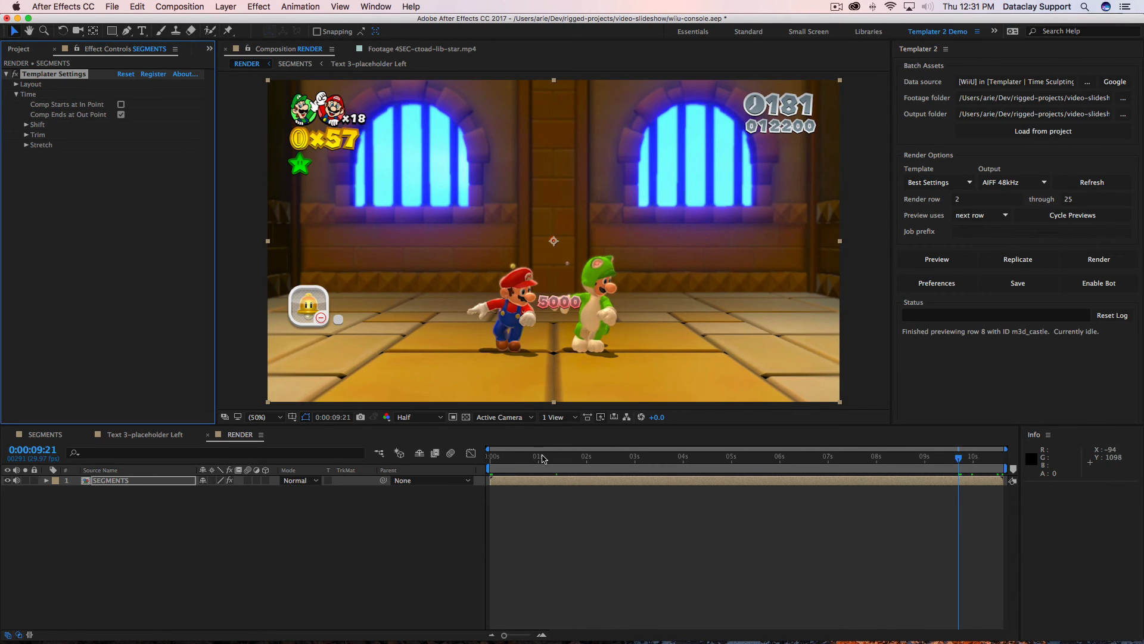
pyautogui.click(319, 498)
pyautogui.press('Home')
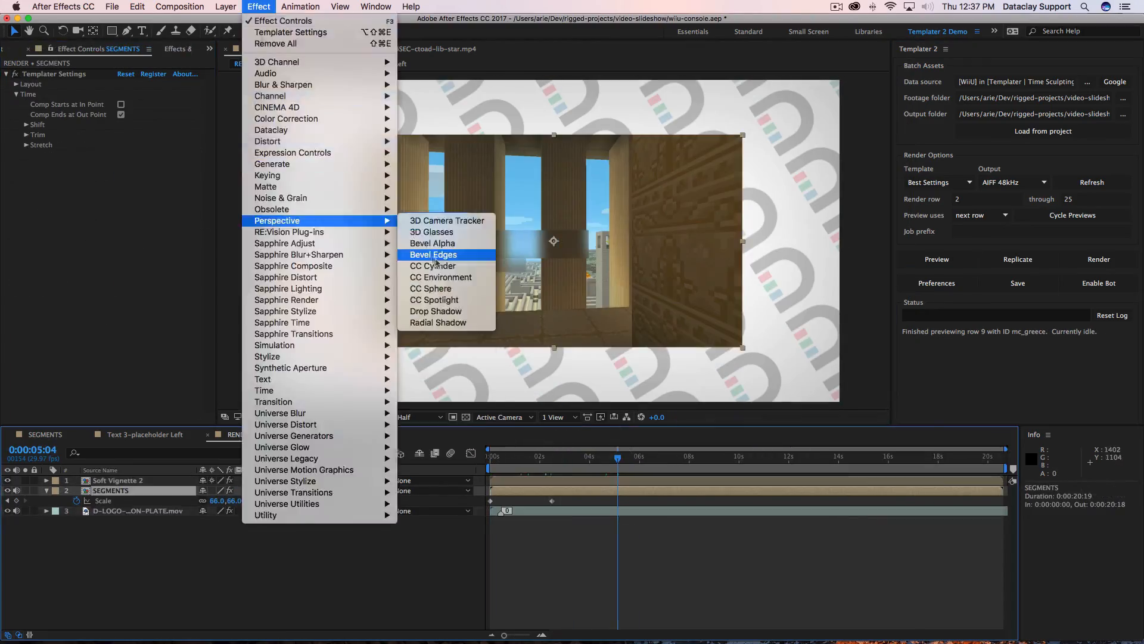
# Apply a Drop Shadow effect to the SEGMENTS layer.
pyautogui.click(459, 302)
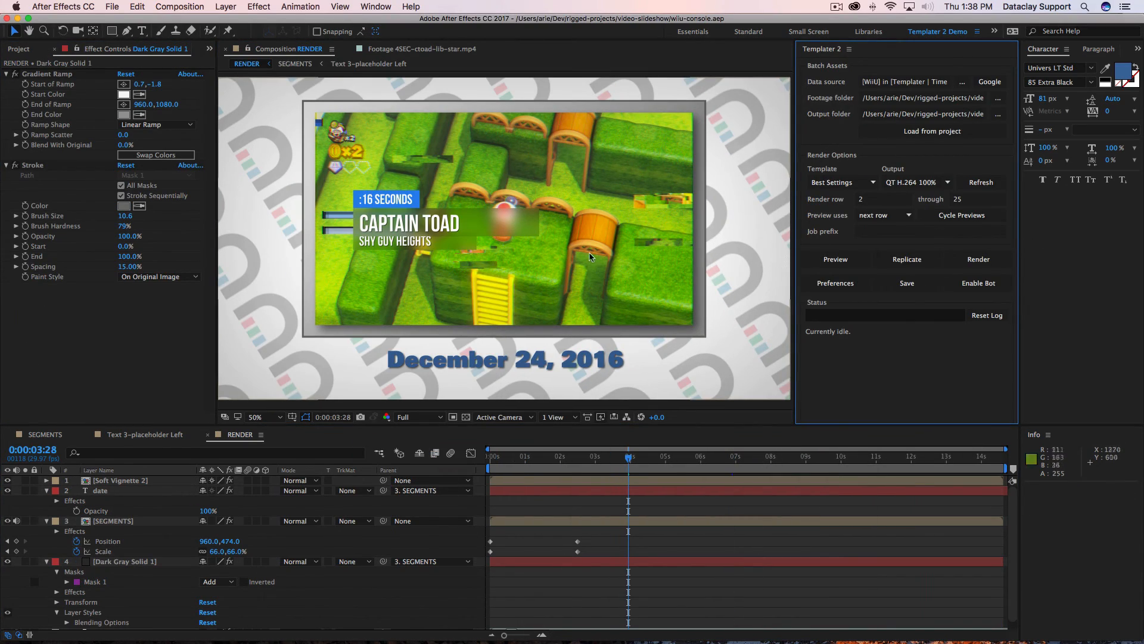
# Preview a spreadsheet row, go to the end of RENDER and check where the date layer ends.
pyautogui.click(854, 260)
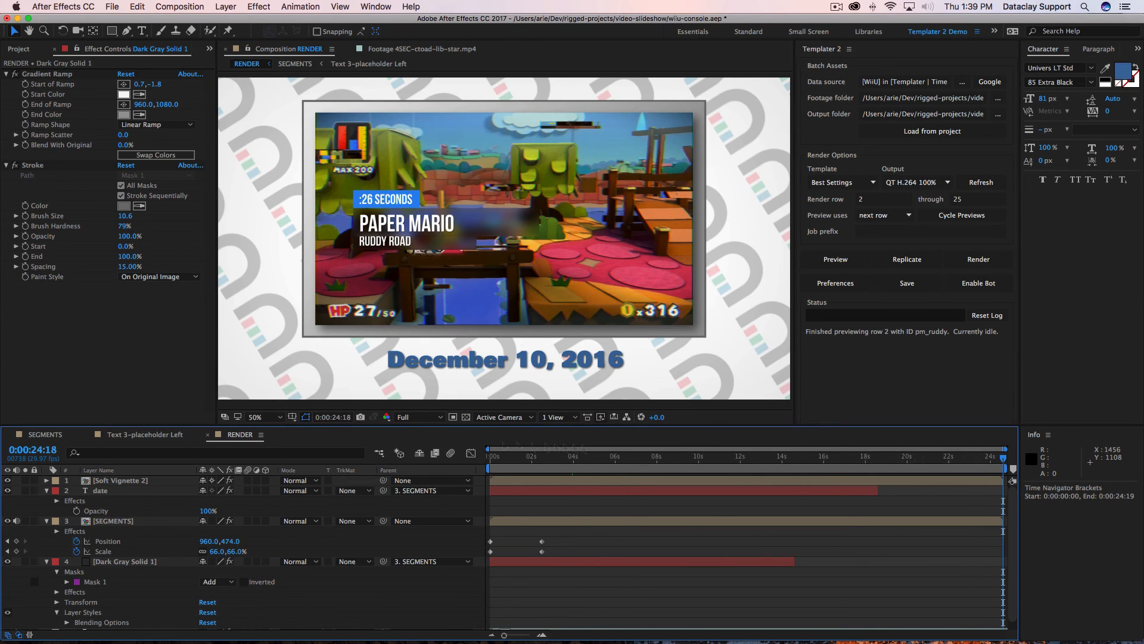
pyautogui.press('End')
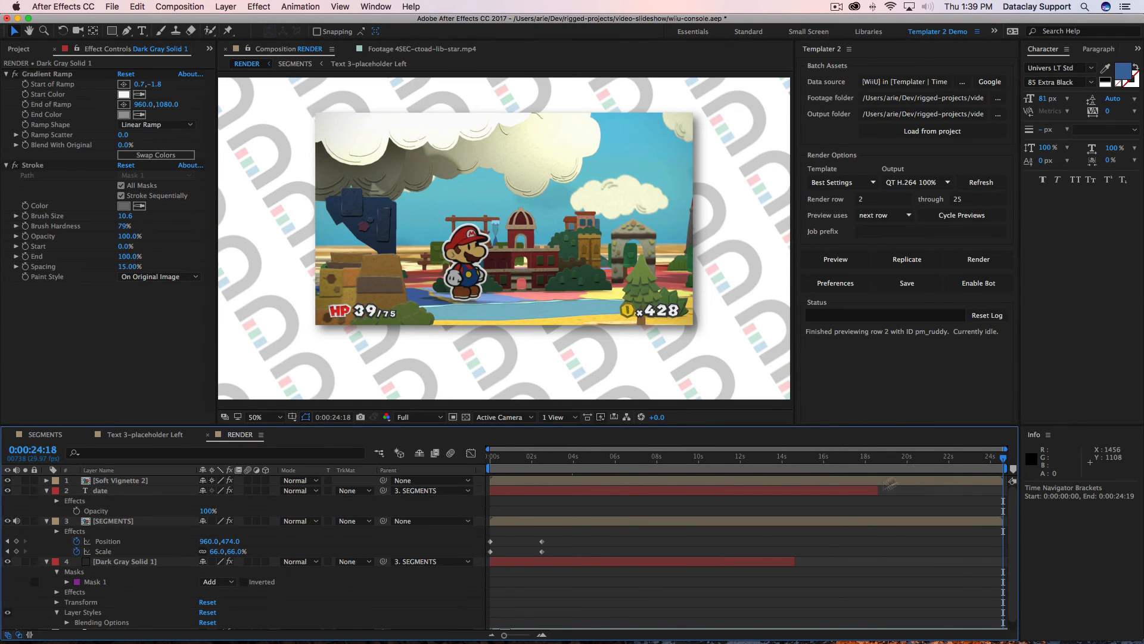
pyautogui.click(819, 496)
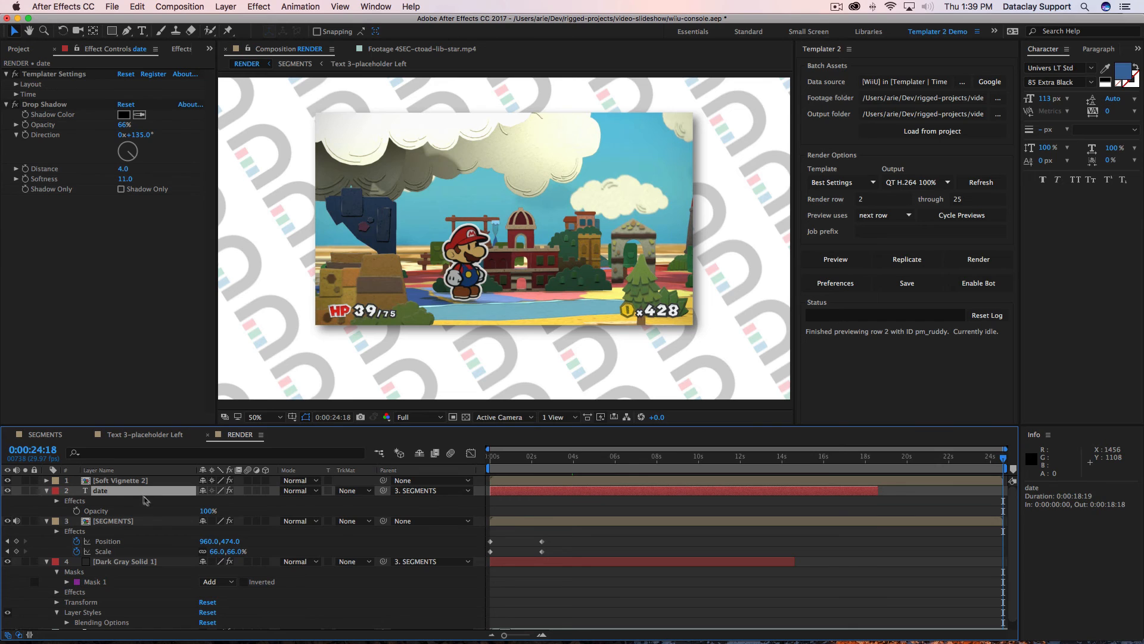
# Apply Templater Settings to the Dark Gray Solid 1 layer.
pyautogui.click(153, 564)
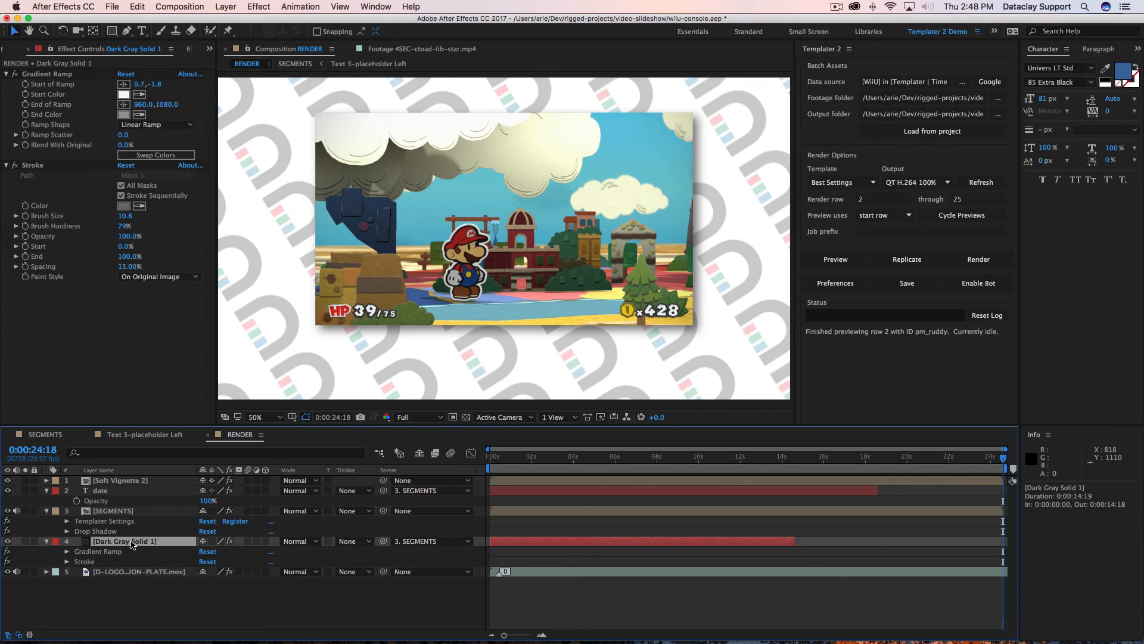
pyautogui.click(268, 7)
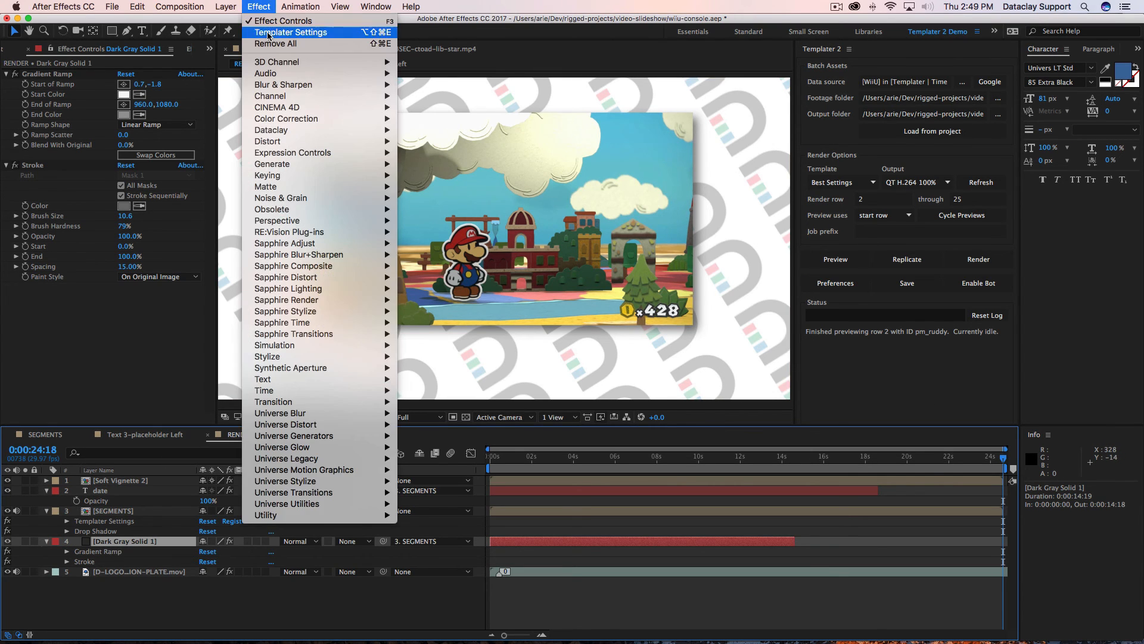
pyautogui.click(268, 33)
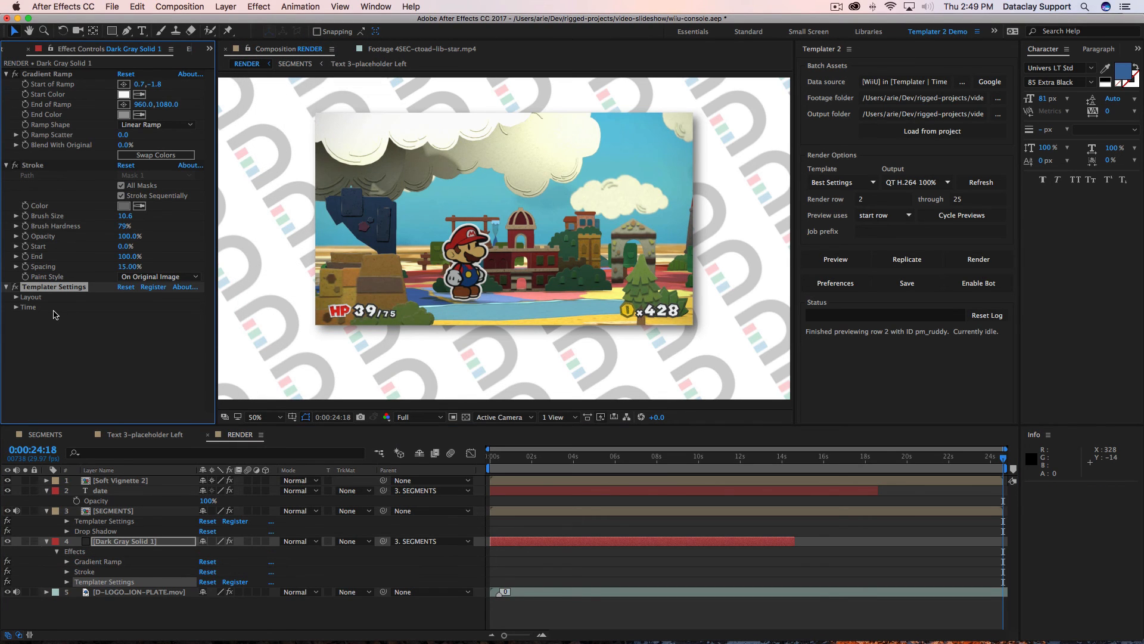
# In Dark Gray Solid 1's Trim options, set Out Point Trims To to Out Point and Out Point Target to 3. SEGMENTS.
pyautogui.click(17, 307)
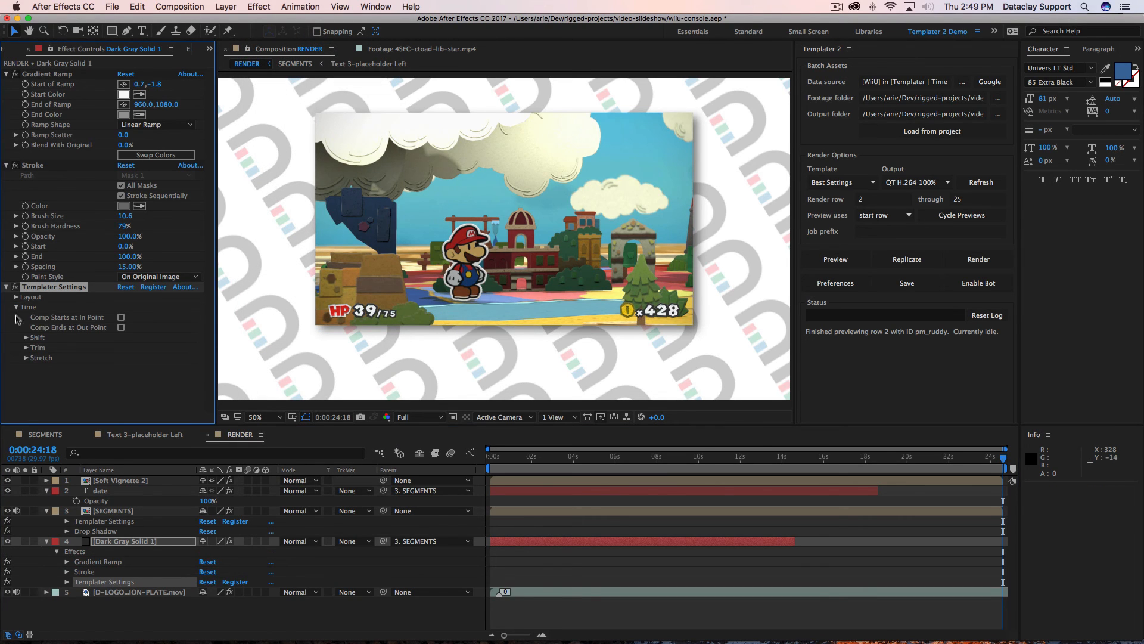
pyautogui.click(25, 348)
pyautogui.scroll(-1, 92, 358)
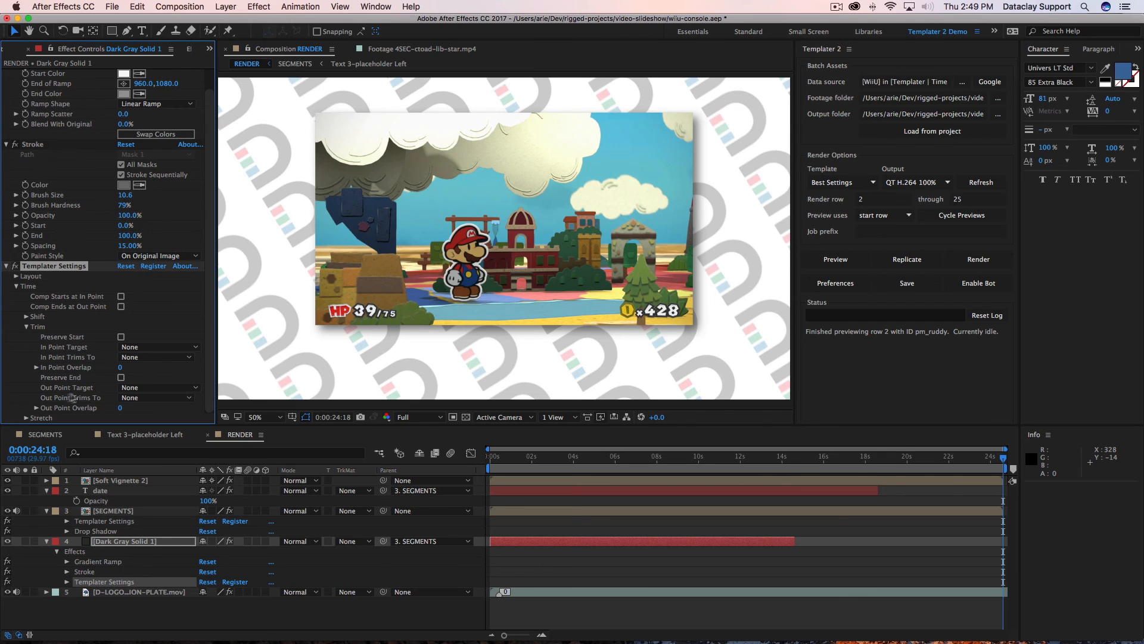
pyautogui.click(123, 397)
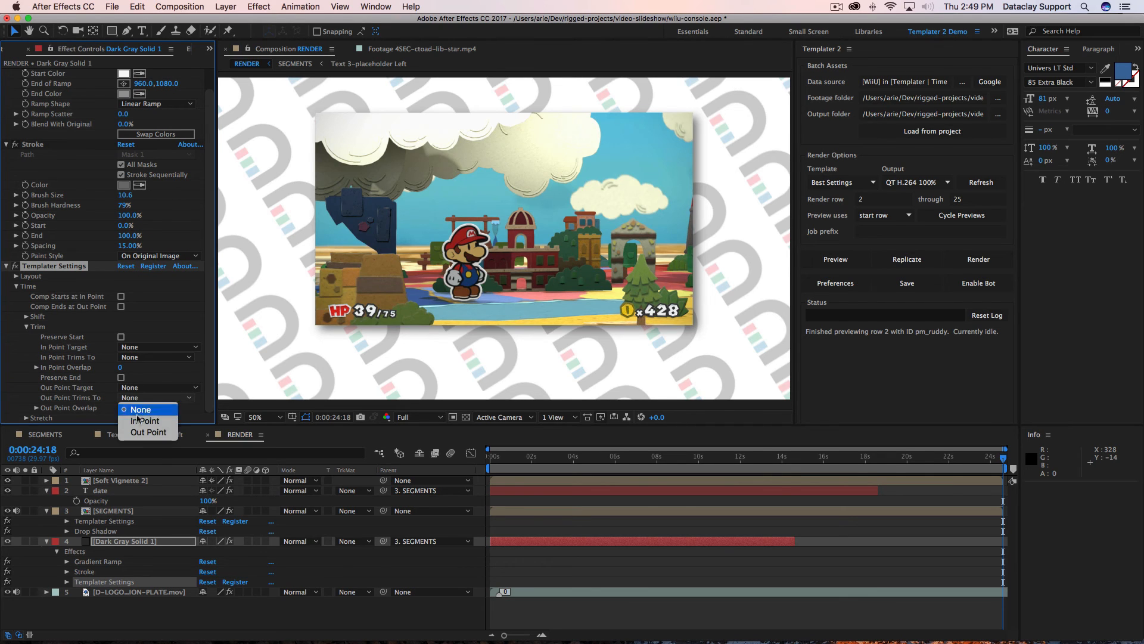
pyautogui.click(145, 433)
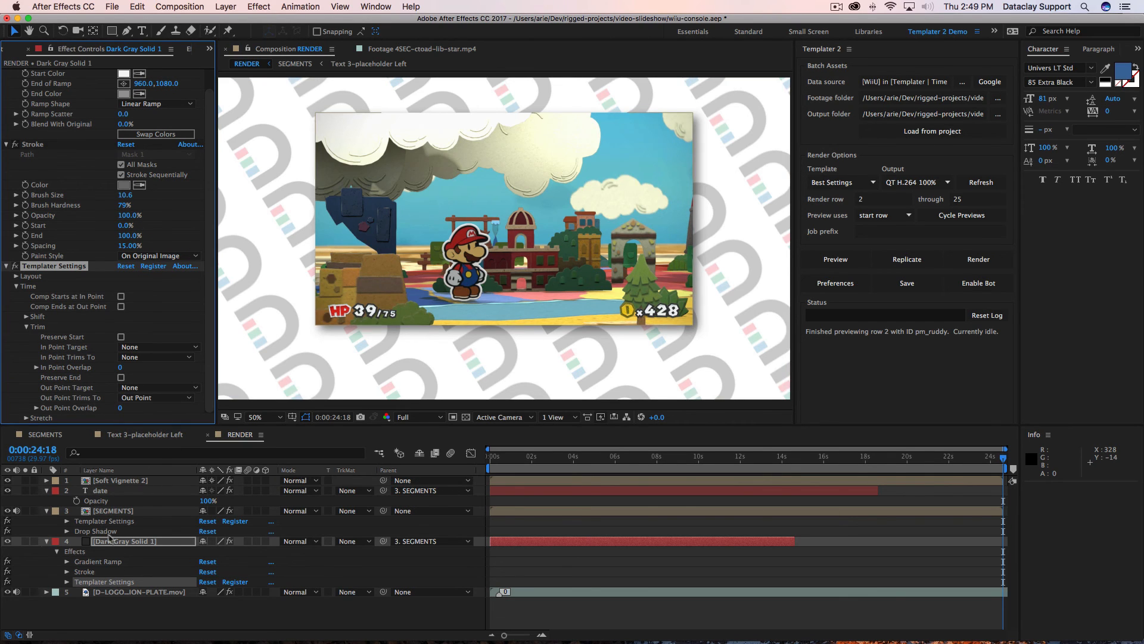
pyautogui.click(144, 389)
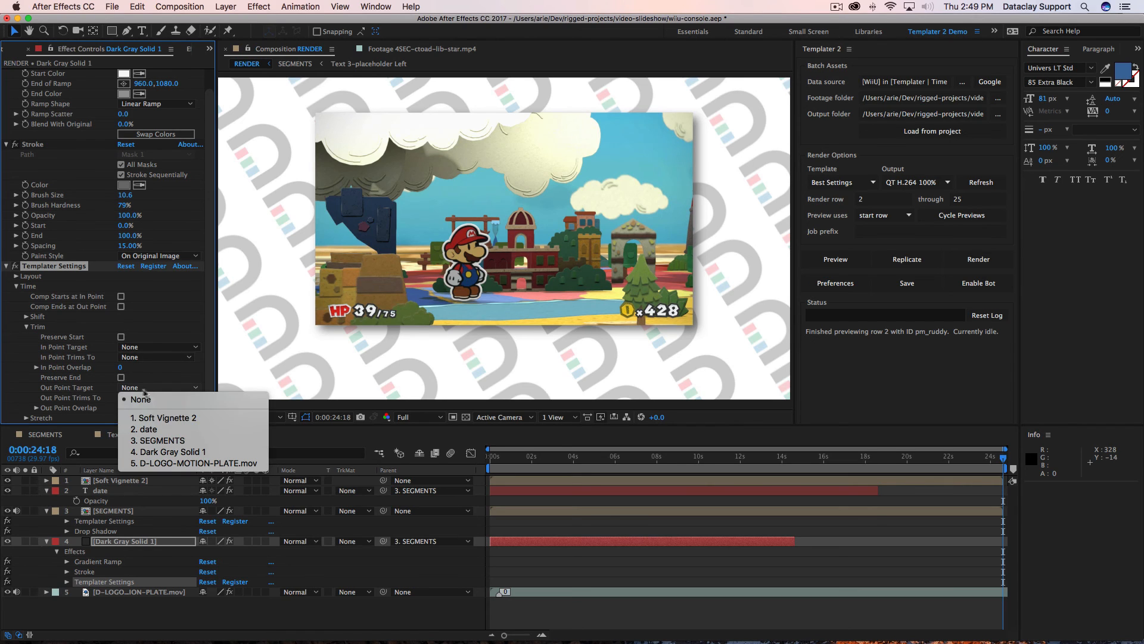
pyautogui.click(158, 440)
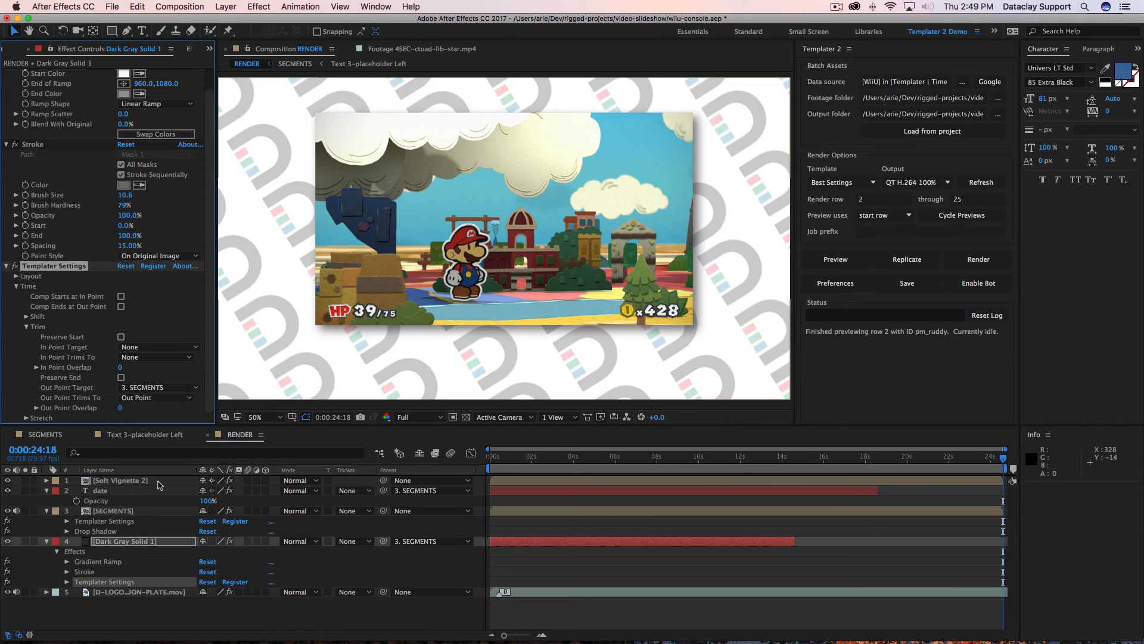
# In the date layer's Templater Trim options, set Out Point Target to 3. SEGMENTS and Out Point Trims To to Out Point.
pyautogui.click(102, 490)
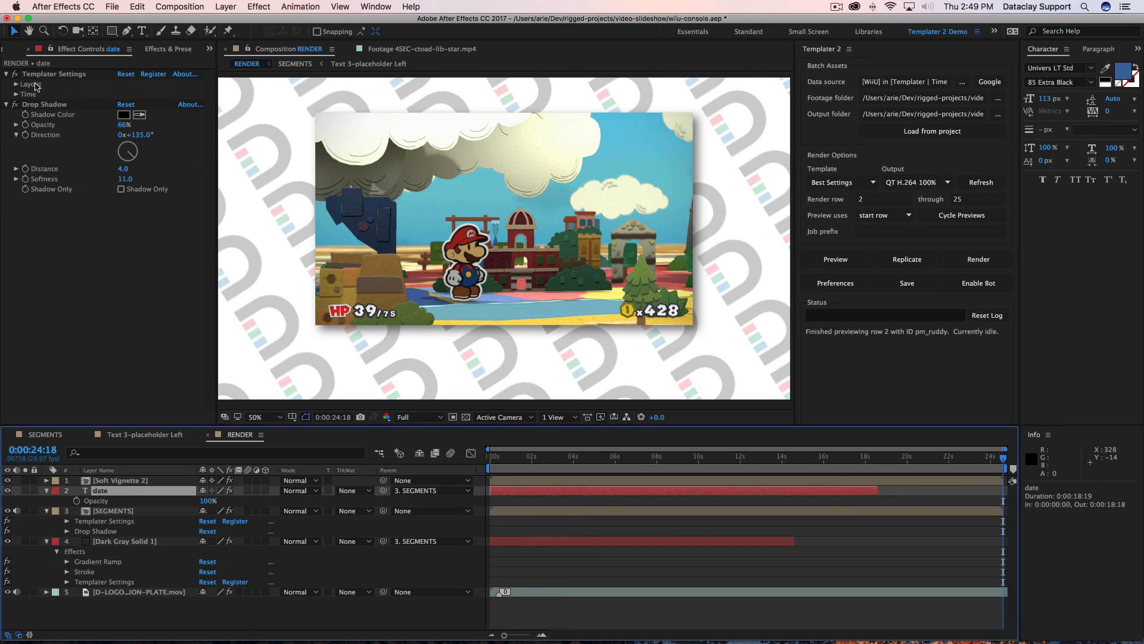
pyautogui.click(17, 94)
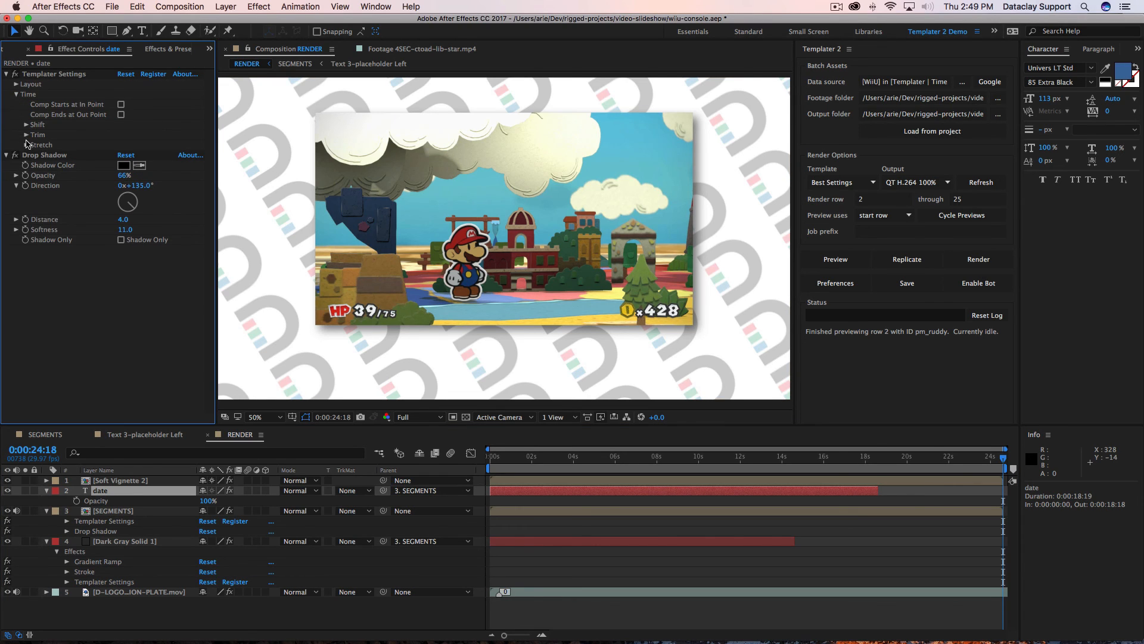
pyautogui.click(27, 136)
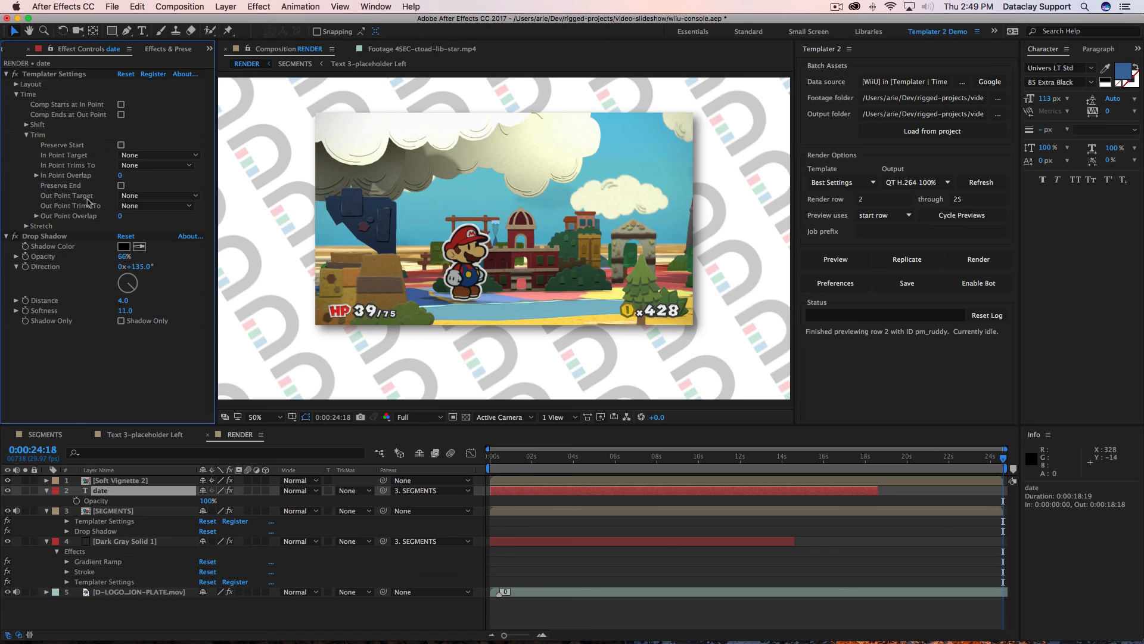
pyautogui.click(153, 206)
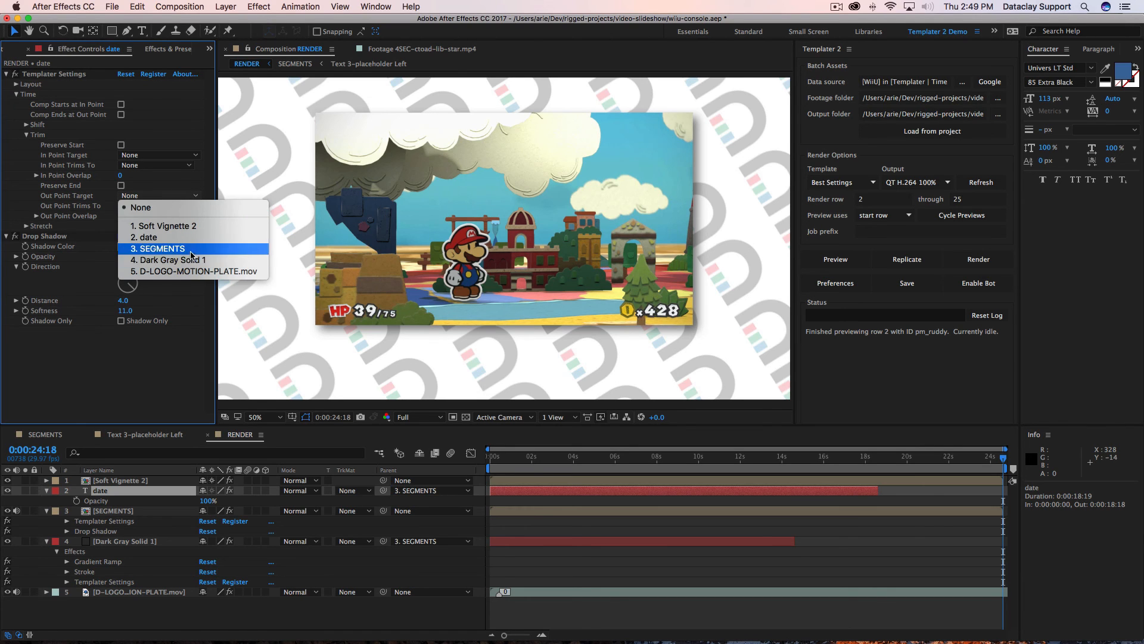
pyautogui.click(192, 255)
pyautogui.click(158, 206)
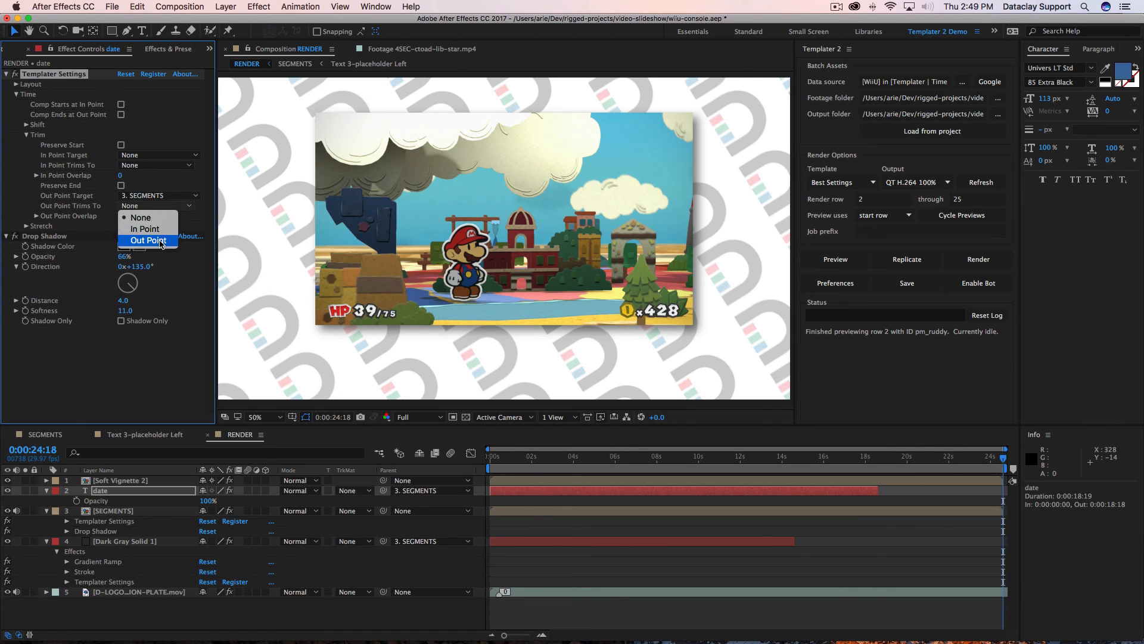
pyautogui.click(160, 241)
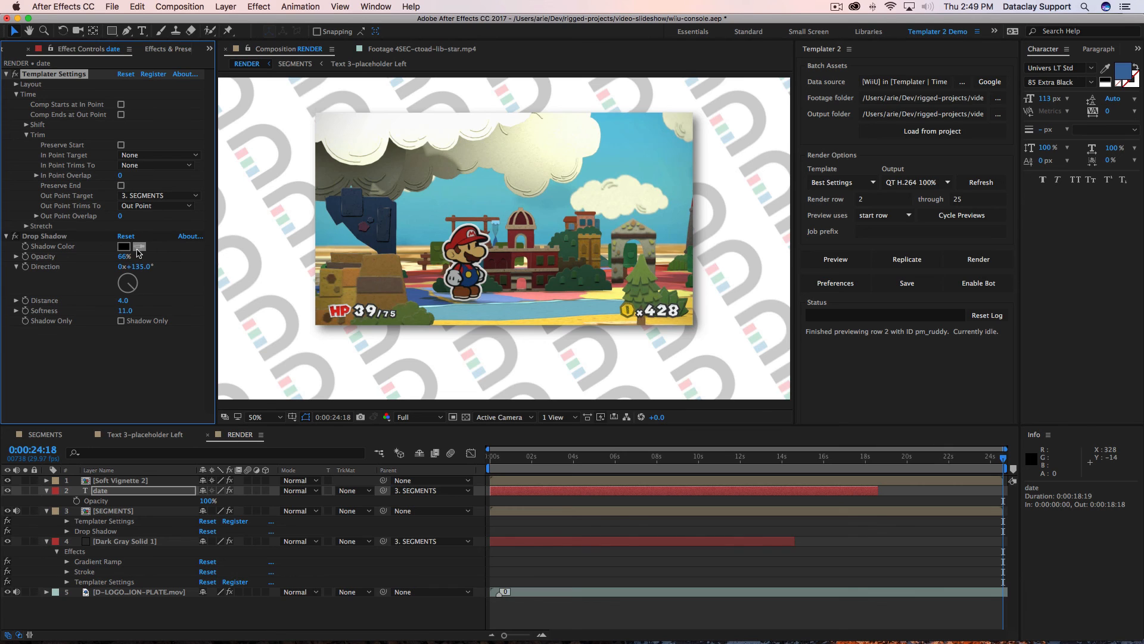
pyautogui.click(139, 246)
# Preview the start row, switch the preview to use the next row and preview again.
pyautogui.click(835, 261)
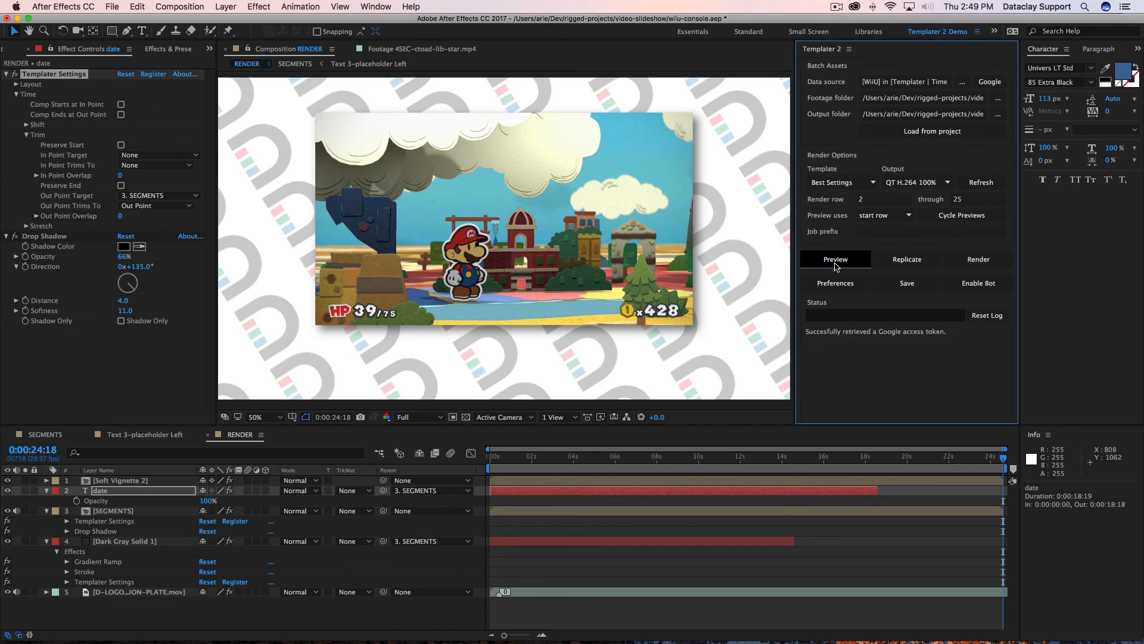
pyautogui.click(868, 216)
pyautogui.click(870, 237)
pyautogui.click(827, 265)
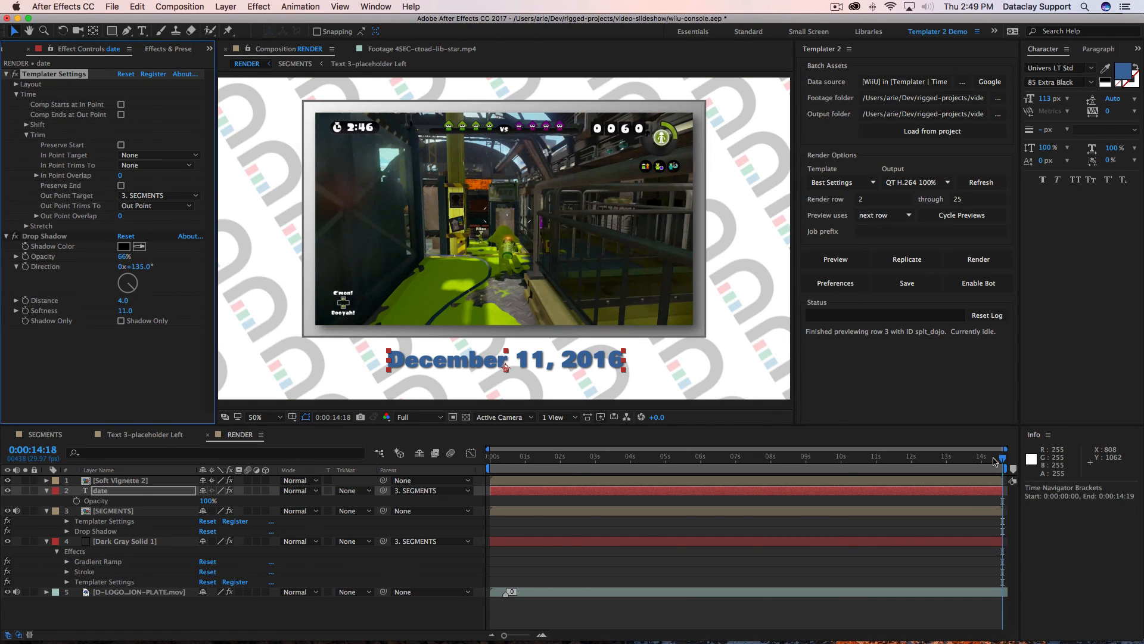
# Preview the following spreadsheet row, fit RENDER's full duration in the timeline and scrub to 0:00:11:24 to check the trimmed layers.
pyautogui.click(837, 260)
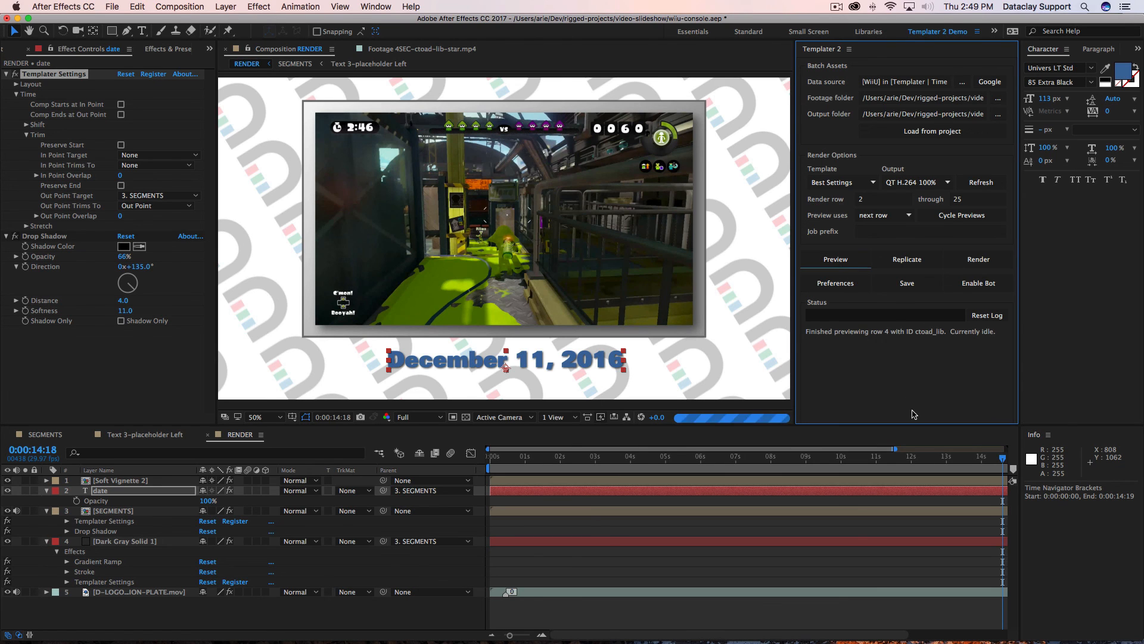
pyautogui.click(513, 436)
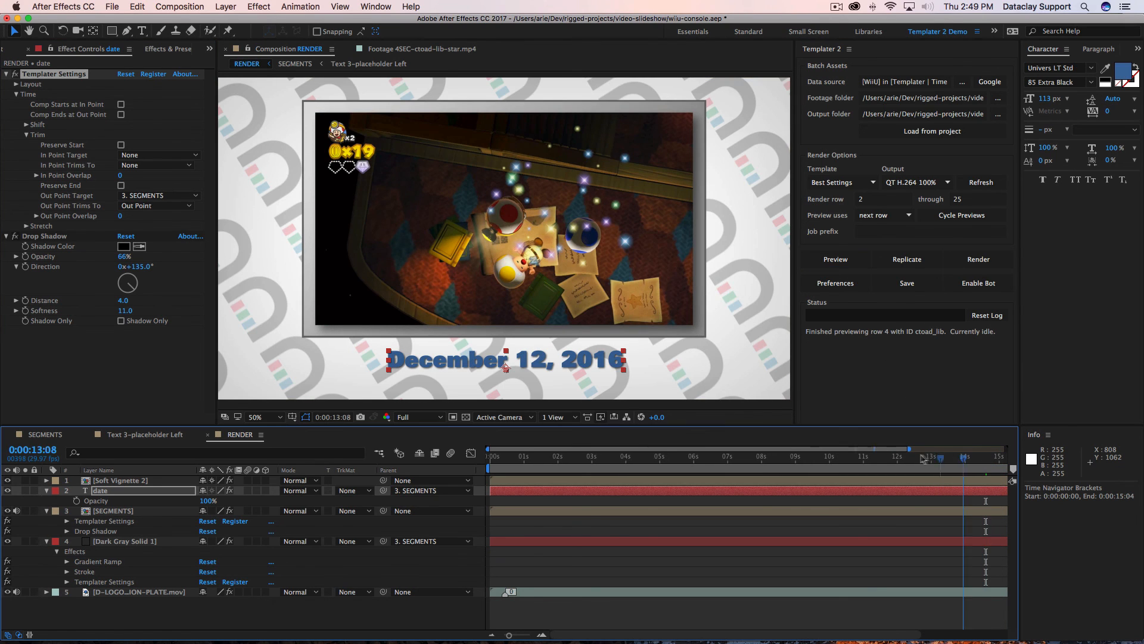
pyautogui.press('space')
pyautogui.moveTo(512, 432); pyautogui.dragTo(888, 422)
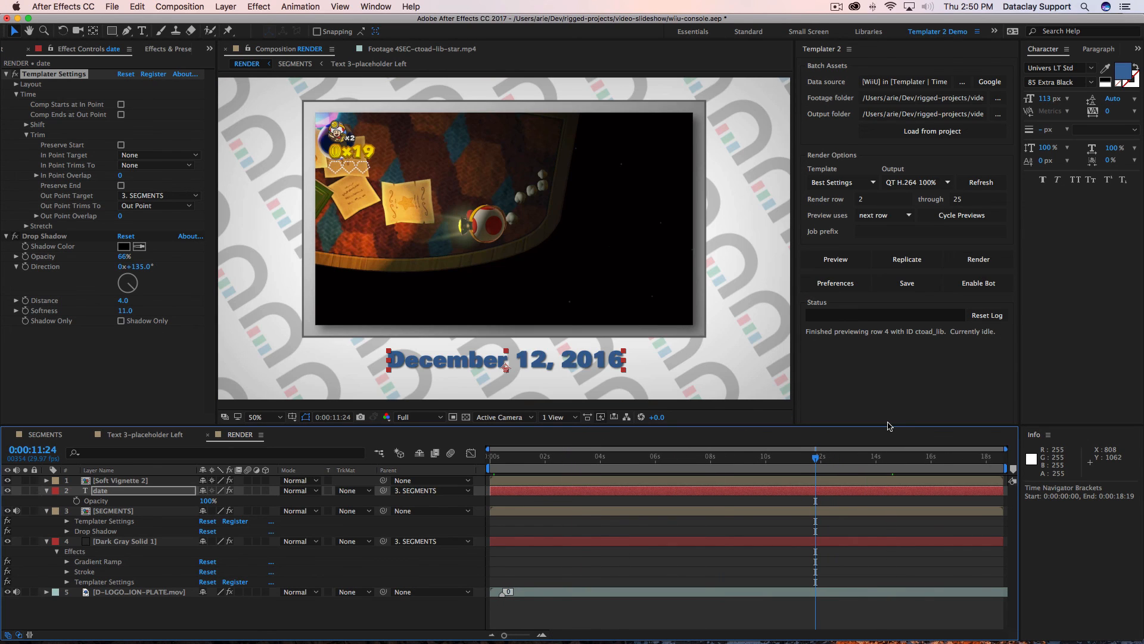